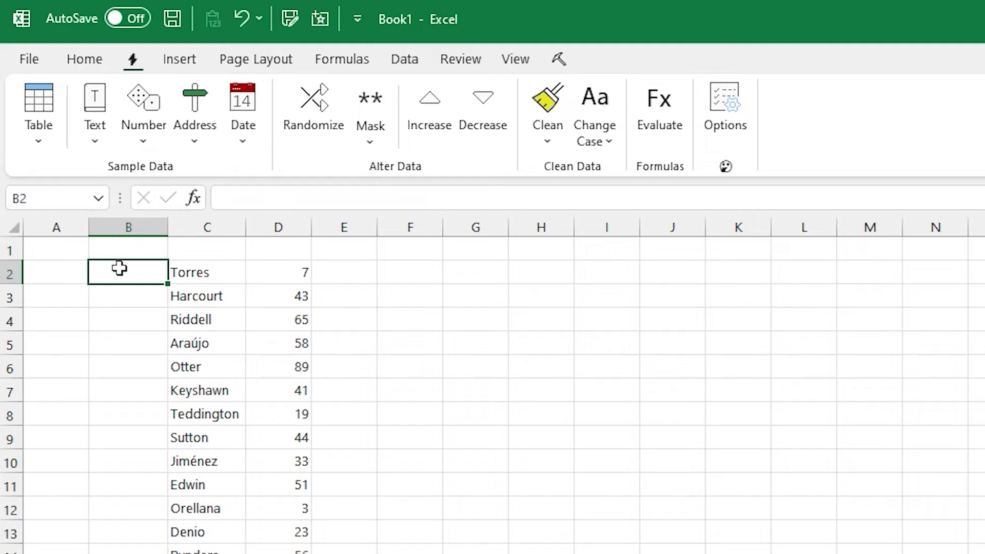
Step: Fill column B with sample first names and randomize the surnames in column C
{"action": "left_click", "coordinate": [99, 133]}
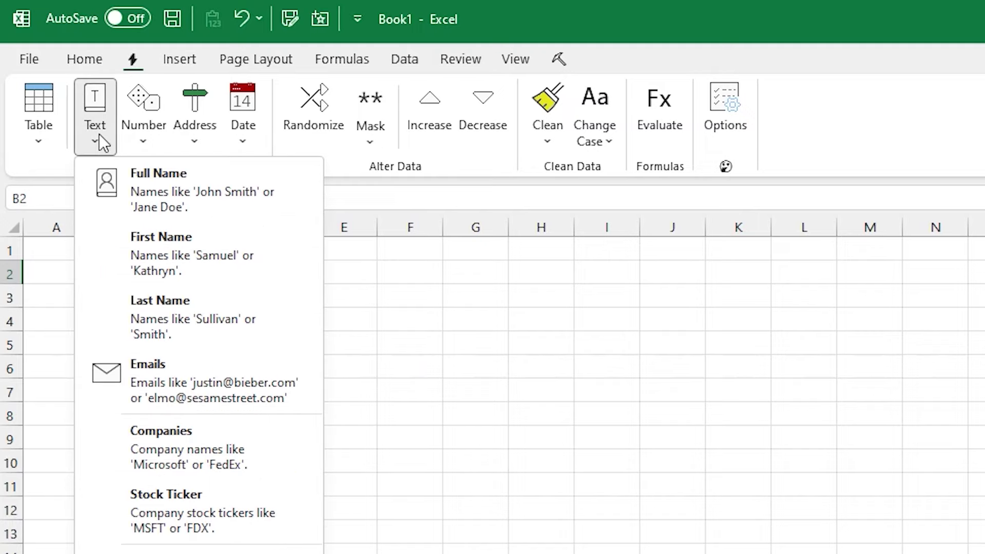
{"action": "left_click", "coordinate": [189, 253]}
{"action": "left_click", "coordinate": [207, 275]}
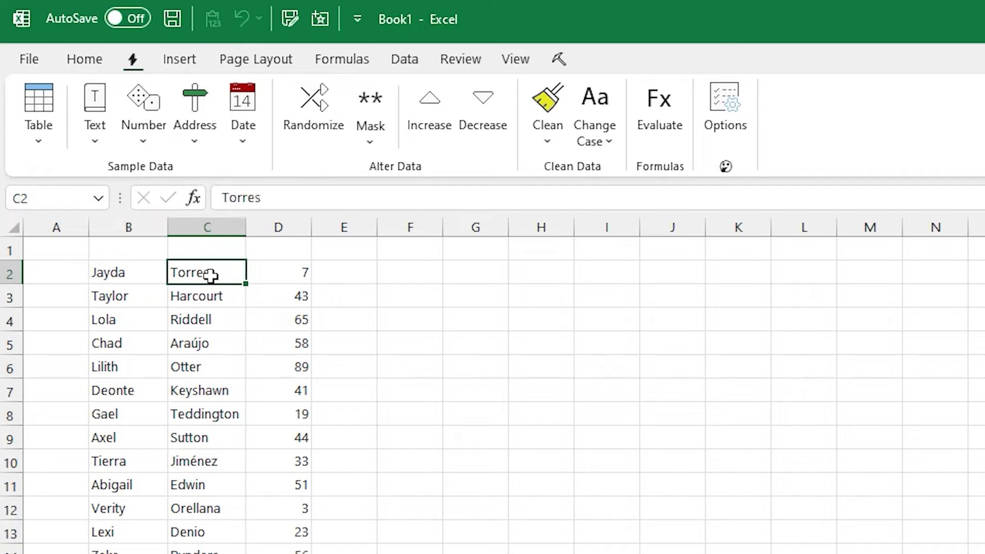
{"action": "left_click", "coordinate": [315, 119]}
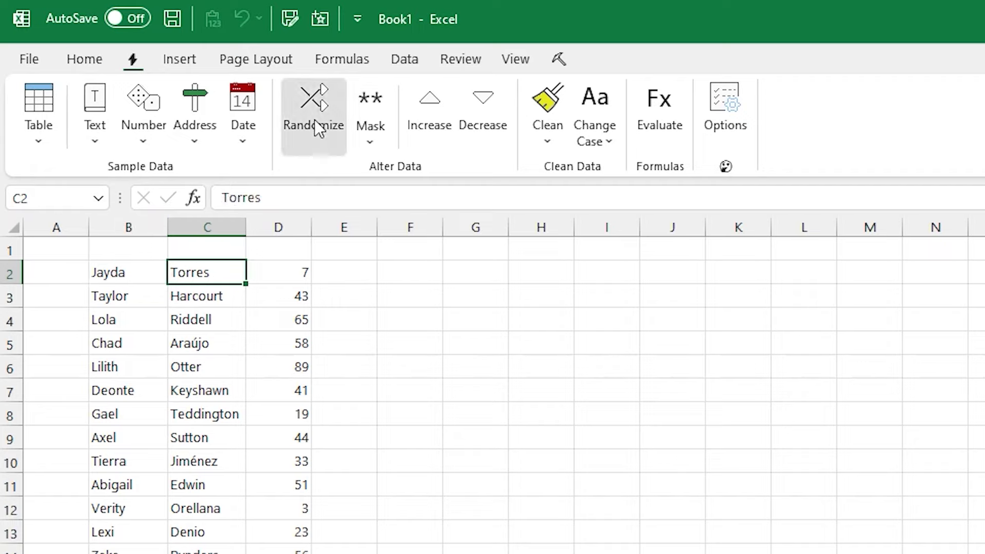
Step: Increase the numbers in column D three times
{"action": "key", "text": "Right"}
{"action": "left_click", "coordinate": [430, 118]}
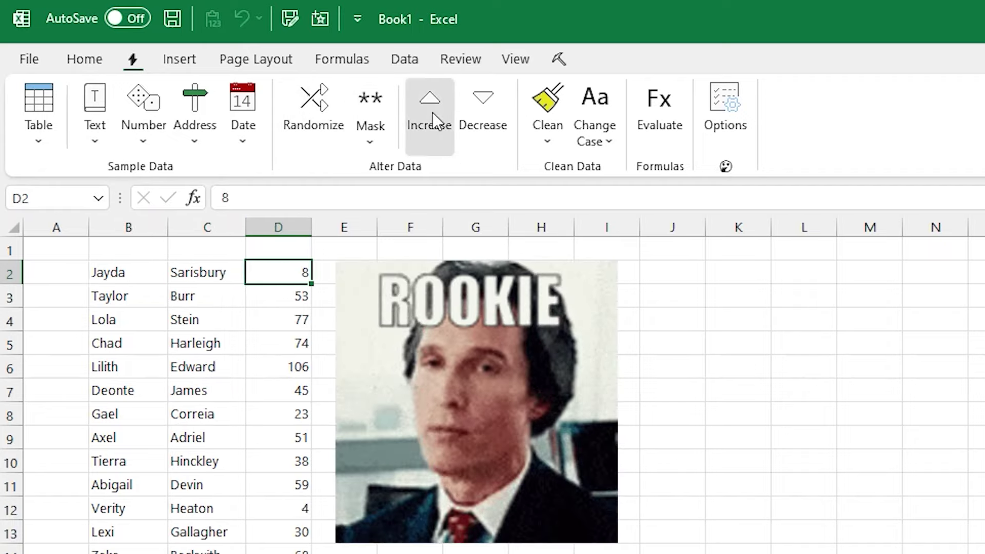
{"action": "left_click", "coordinate": [430, 118]}
{"action": "left_click", "coordinate": [431, 121]}
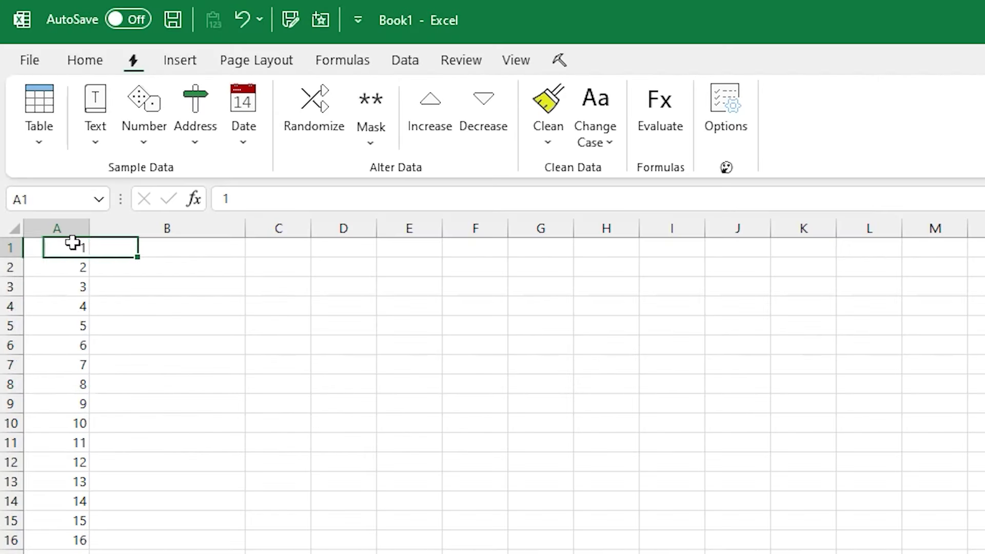
Step: Select the numbered cells 1 to 16 in column A
{"action": "left_click_drag", "start_coordinate": [72, 244], "coordinate": [61, 553]}
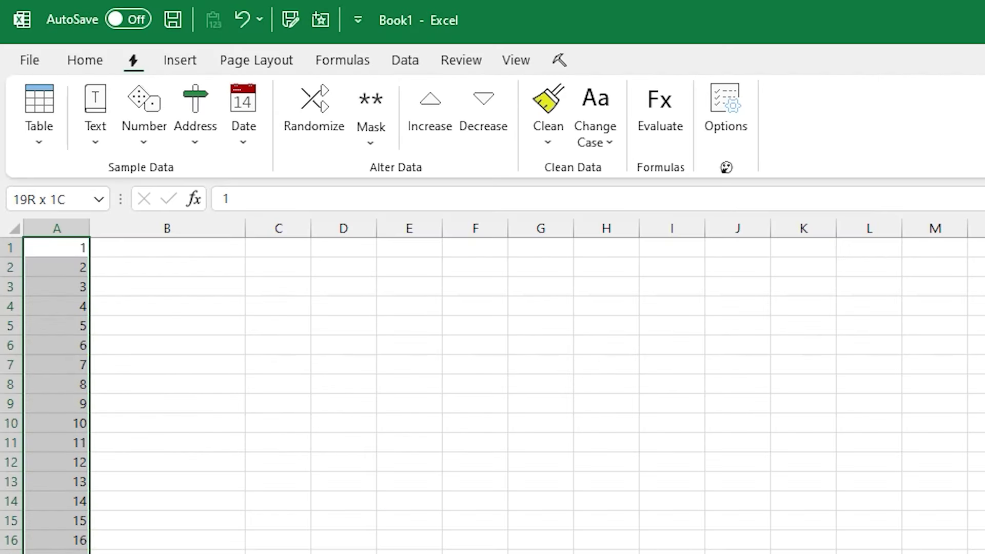
{"action": "left_click", "coordinate": [156, 248]}
{"action": "left_click", "coordinate": [102, 120]}
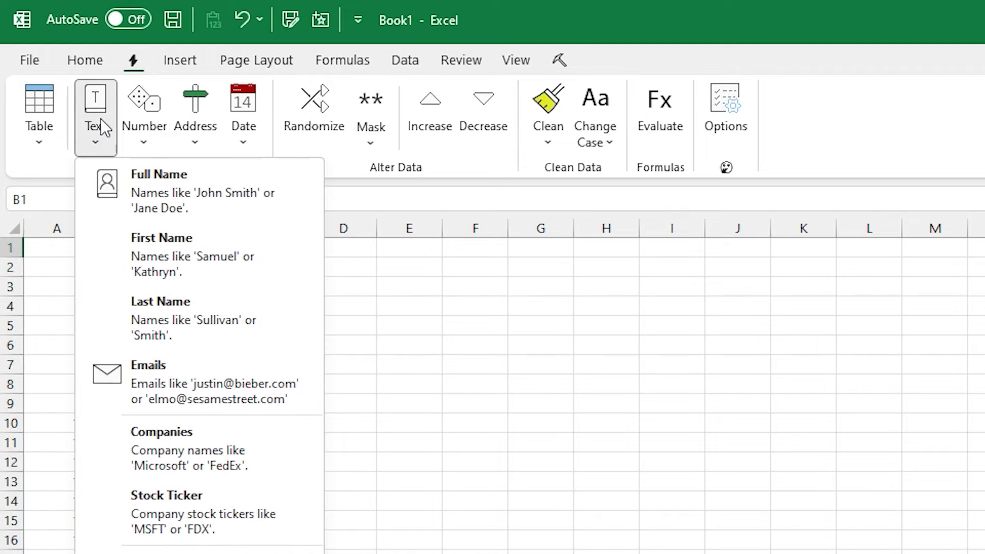
{"action": "left_click", "coordinate": [206, 191]}
{"action": "key", "text": "Down"}
{"action": "key", "text": "Down"}
{"action": "key", "text": "Down"}
{"action": "key", "text": "Down"}
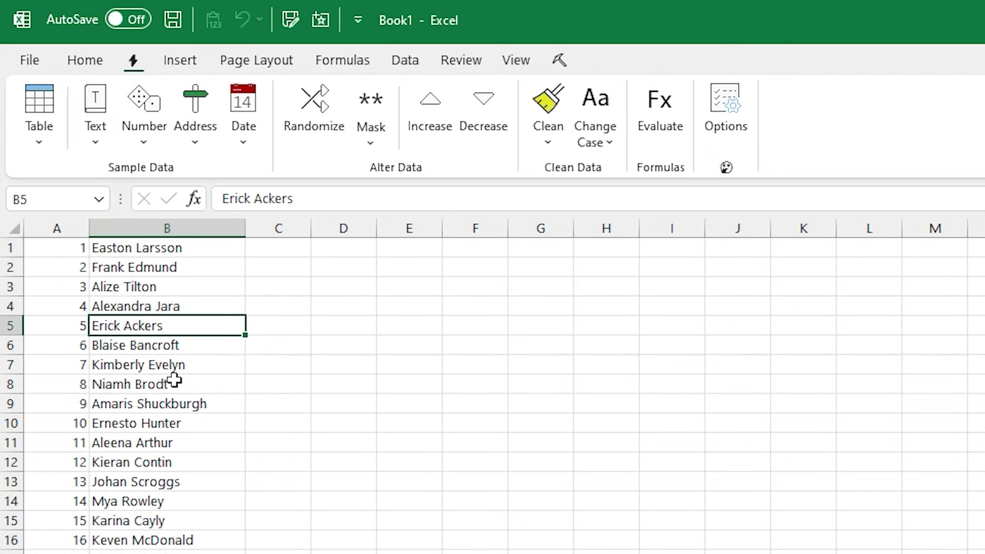
{"action": "key", "text": "Down"}
{"action": "key", "text": "Down"}
{"action": "key", "text": "Down"}
{"action": "key", "text": "Down"}
{"action": "key", "text": "Down"}
{"action": "key", "text": "Down"}
{"action": "key", "text": "Down"}
{"action": "key", "text": "Down"}
{"action": "key", "text": "Down"}
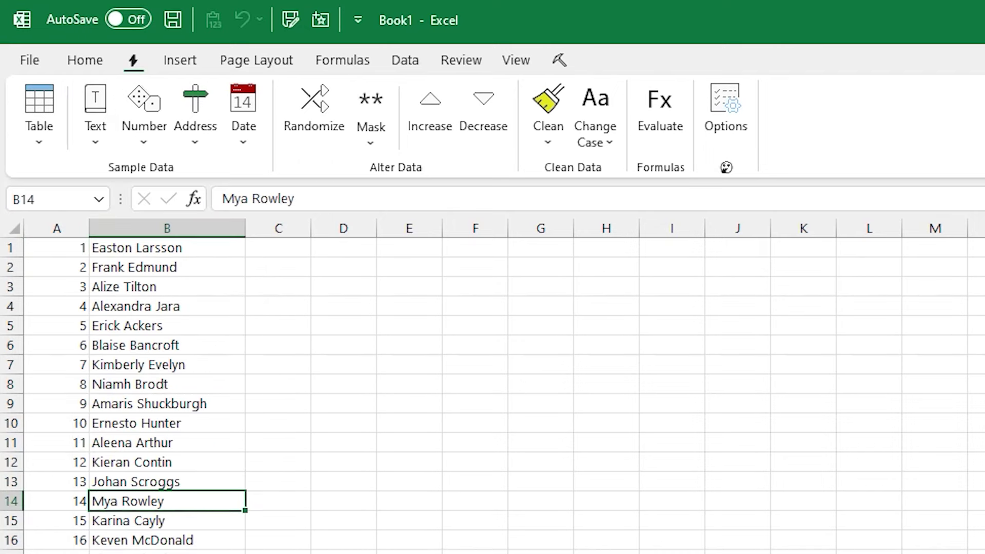
{"action": "left_click_drag", "start_coordinate": [170, 551], "coordinate": [158, 238]}
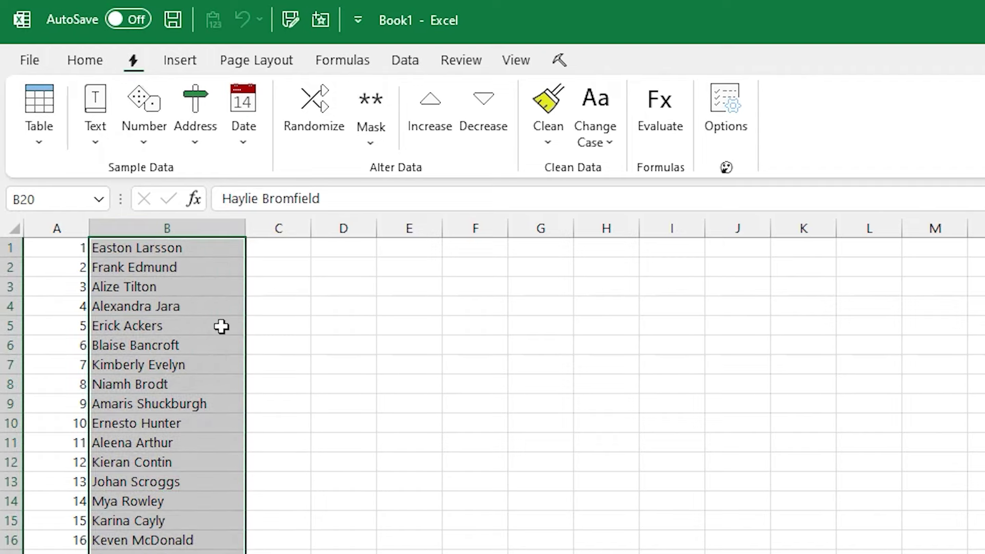
{"action": "key", "text": "Delete"}
{"action": "left_click", "coordinate": [141, 257]}
{"action": "left_click_drag", "start_coordinate": [163, 352], "coordinate": [159, 370]}
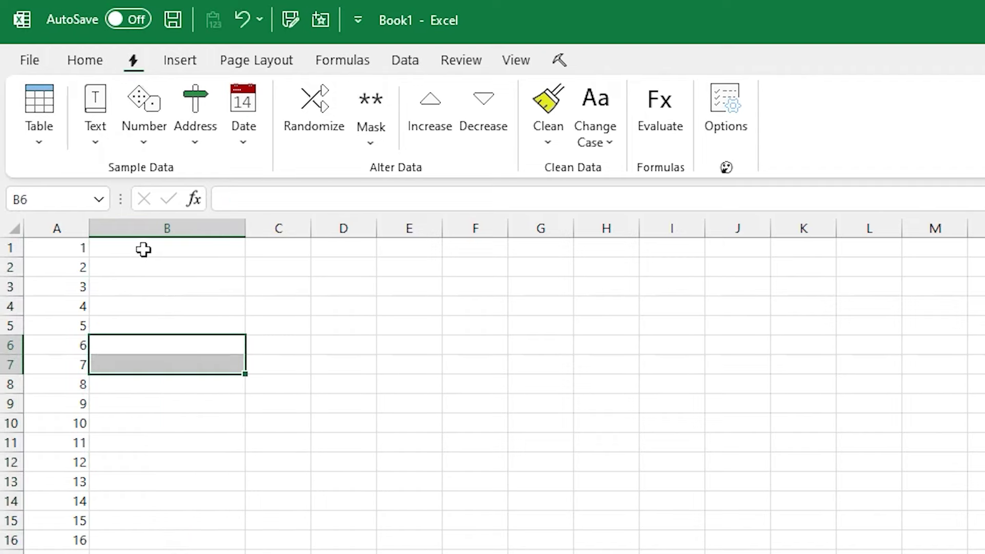
{"action": "left_click_drag", "start_coordinate": [143, 249], "coordinate": [138, 352]}
{"action": "left_click", "coordinate": [93, 110]}
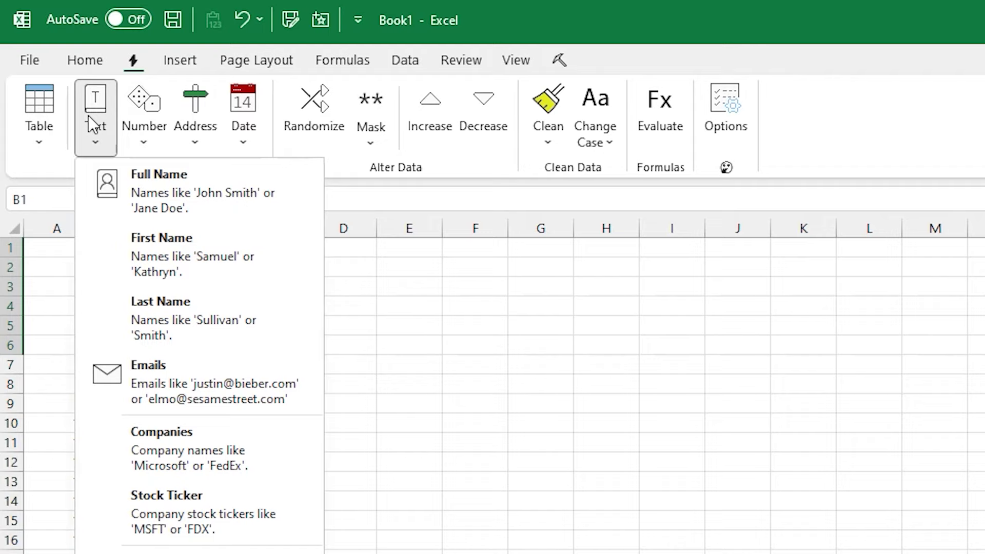
{"action": "left_click", "coordinate": [147, 190]}
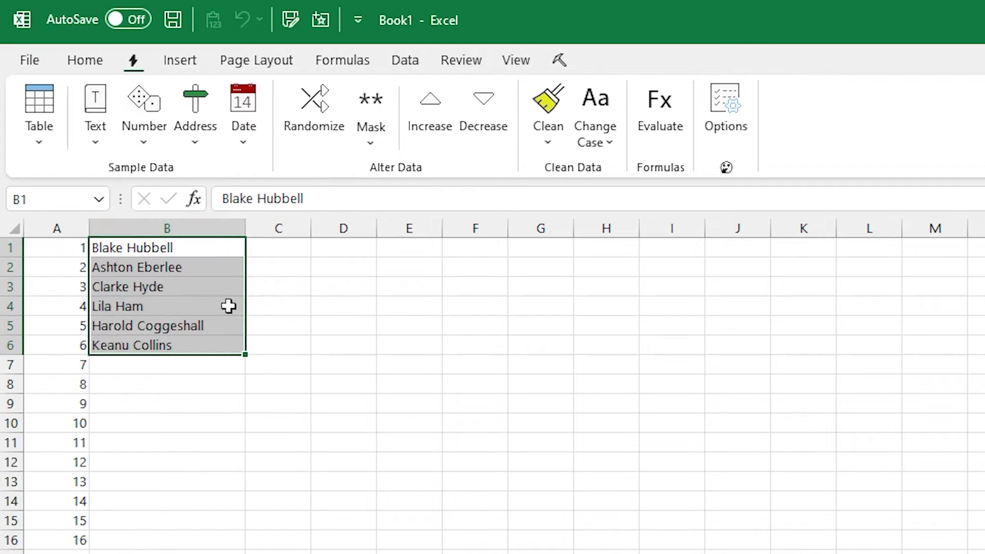
{"action": "key", "text": "Delete"}
{"action": "left_click", "coordinate": [112, 291]}
{"action": "left_click", "coordinate": [143, 247]}
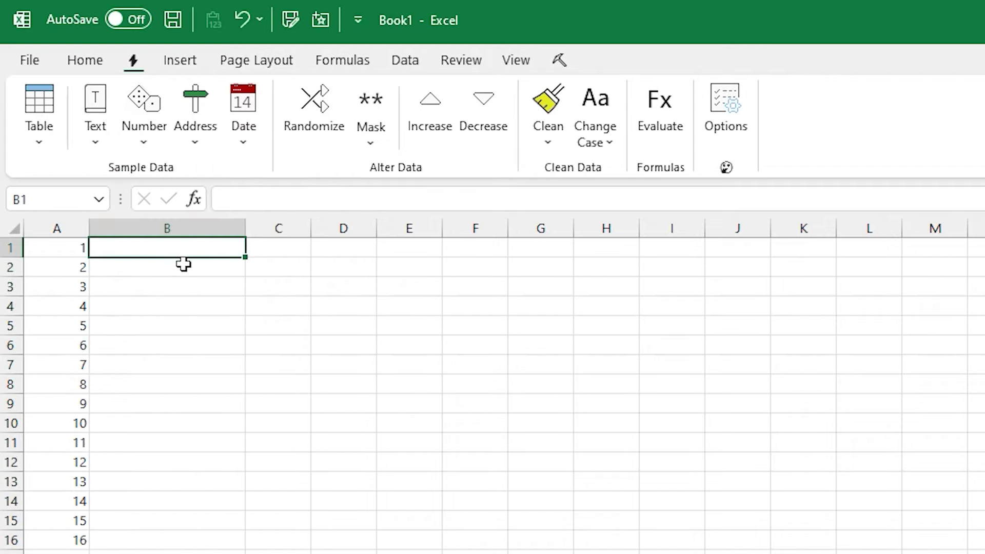
Step: Fill column B with sample first names, then replace them with sample last names
{"action": "left_click", "coordinate": [98, 141]}
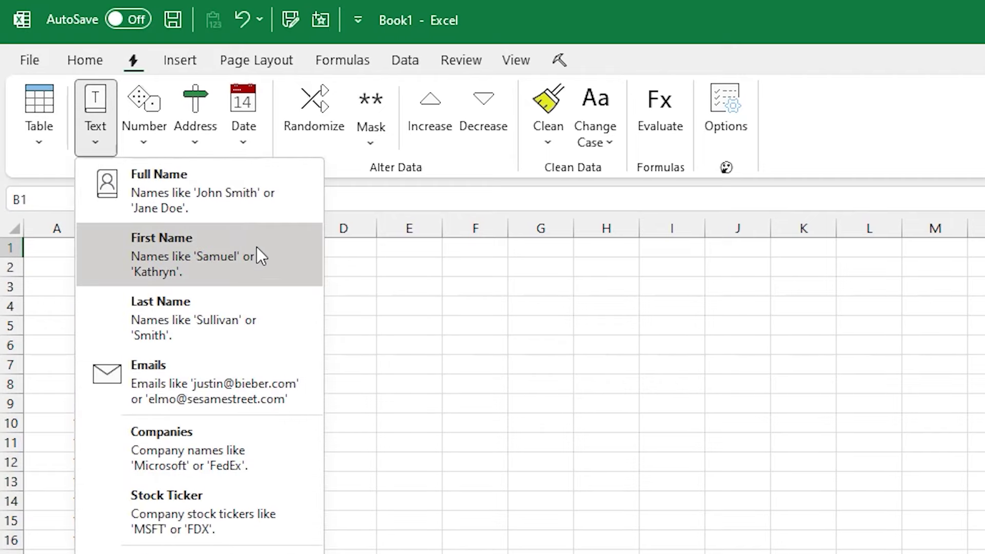
{"action": "left_click", "coordinate": [207, 260]}
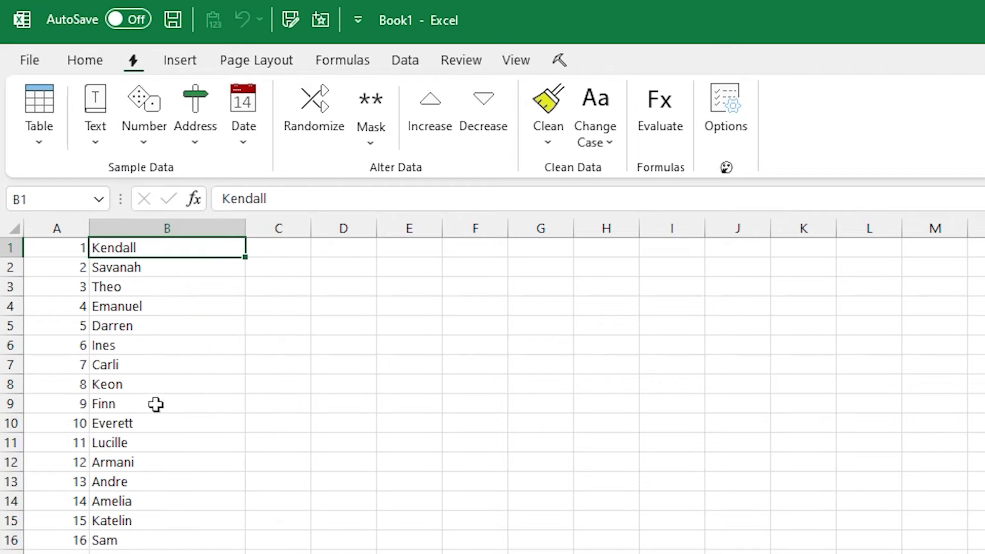
{"action": "left_click", "coordinate": [91, 129]}
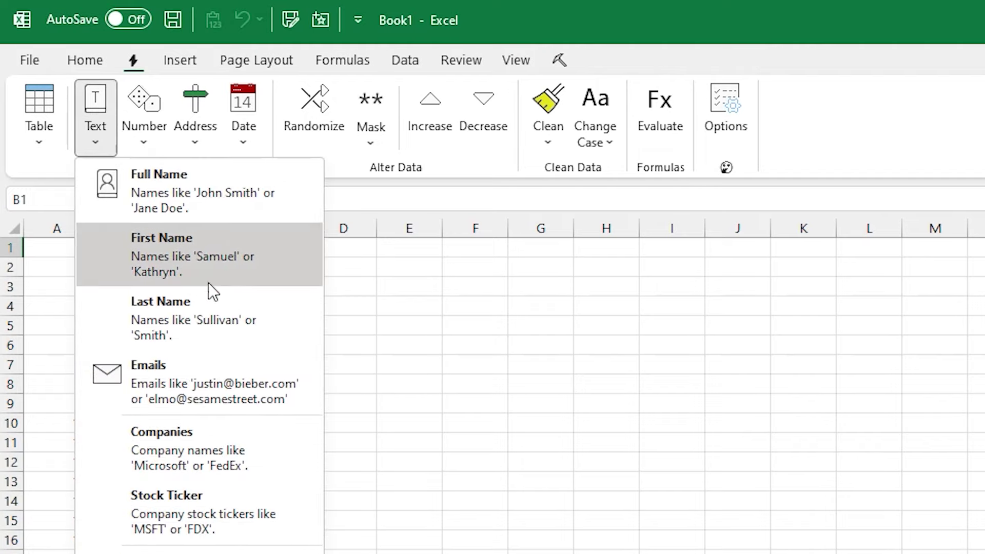
{"action": "left_click", "coordinate": [207, 316]}
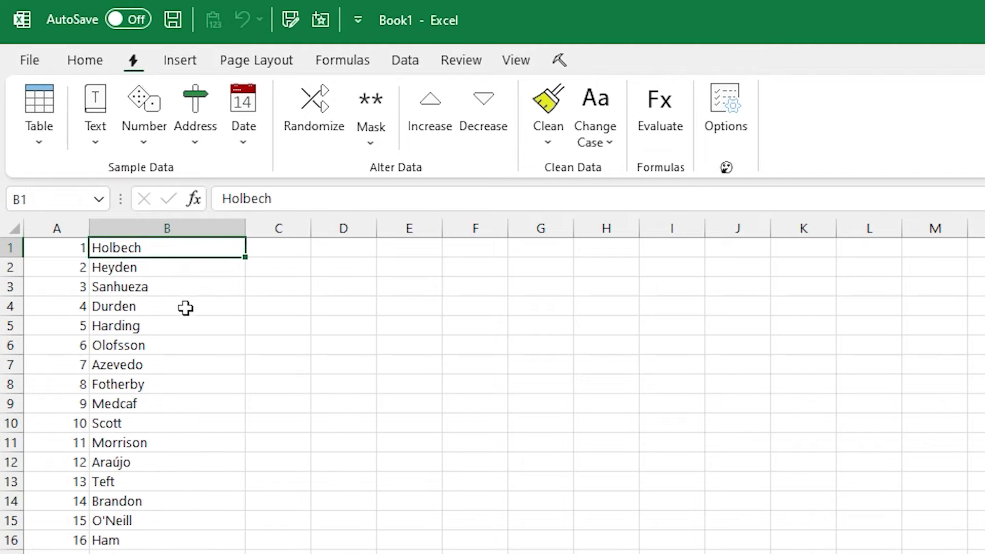
Step: Fill column B with sample email addresses, widen it to fit, and reshuffle them
{"action": "left_click", "coordinate": [97, 144]}
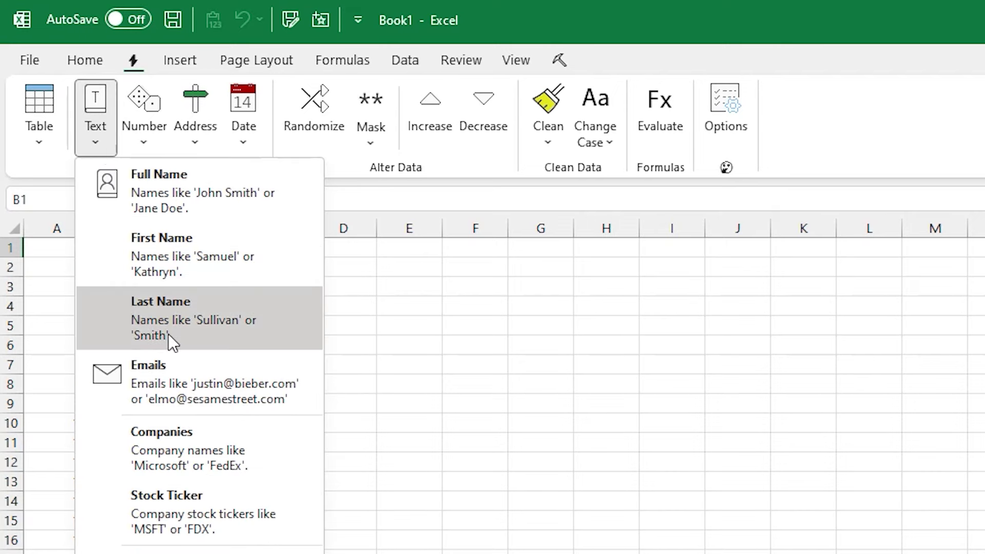
{"action": "left_click", "coordinate": [194, 395]}
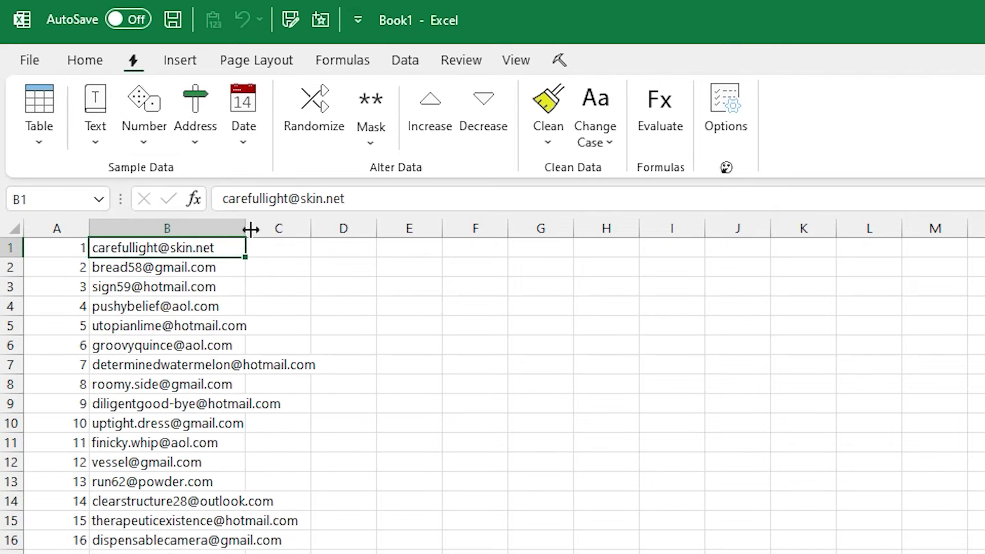
{"action": "left_click_drag", "start_coordinate": [251, 229], "coordinate": [337, 229]}
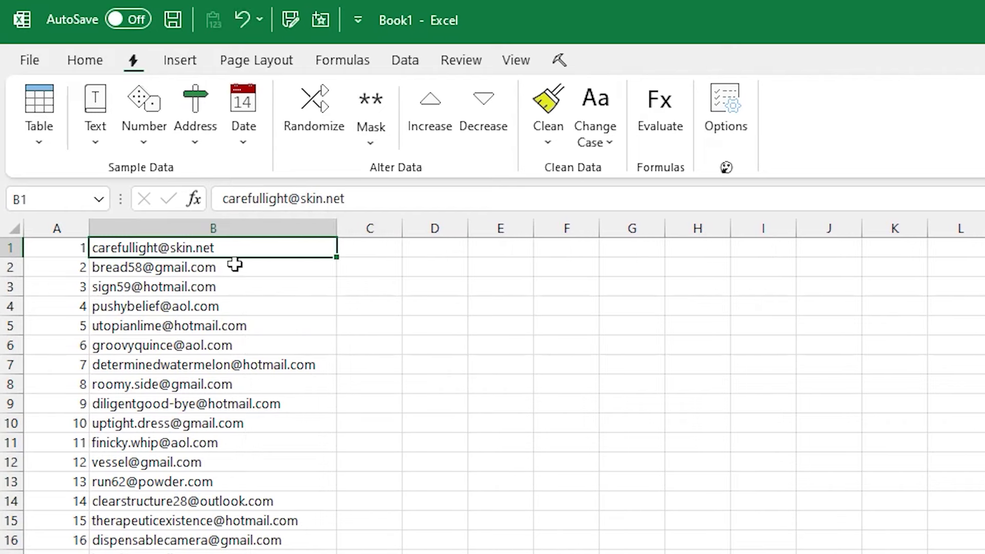
{"action": "left_click", "coordinate": [324, 123]}
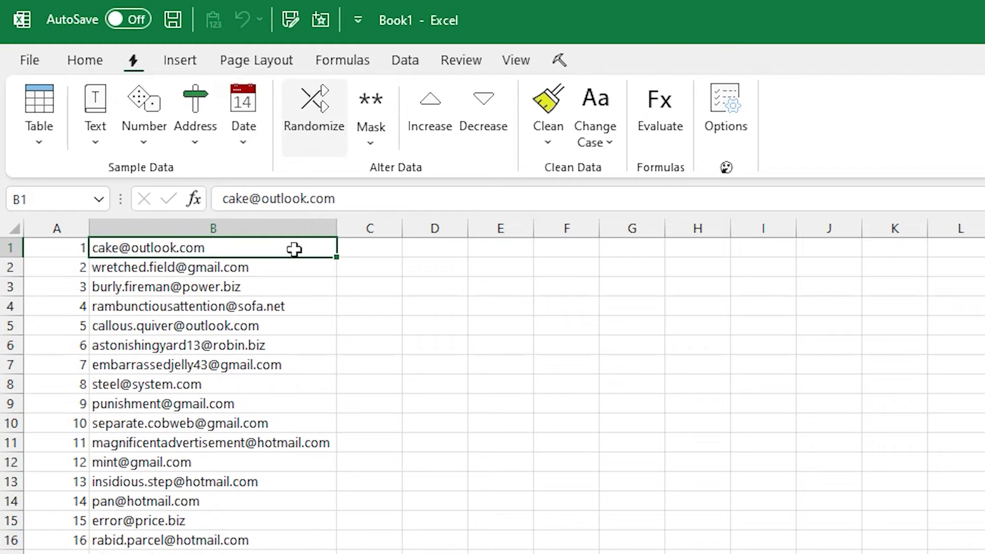
{"action": "left_click", "coordinate": [208, 540]}
Step: Reshuffle the sample email addresses in column B and inspect a few of them
{"action": "key", "text": "Down"}
{"action": "key", "text": "Down"}
{"action": "key", "text": "Down"}
{"action": "key", "text": "Down"}
{"action": "left_click", "coordinate": [166, 449]}
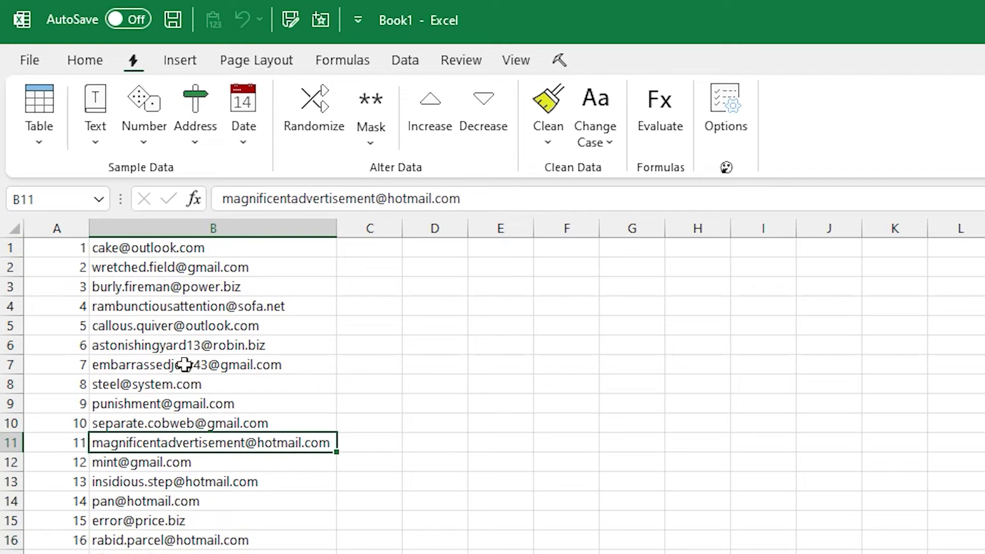
{"action": "left_click", "coordinate": [317, 134]}
{"action": "left_click", "coordinate": [165, 519]}
{"action": "left_click", "coordinate": [194, 404]}
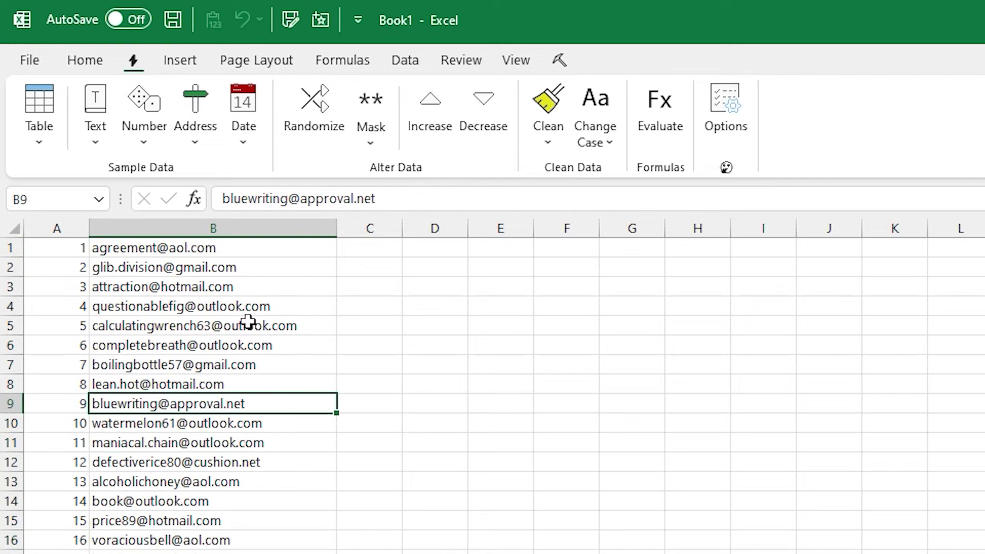
Step: Replace the emails with sample first names, reshuffling them several times
{"action": "left_click", "coordinate": [96, 136]}
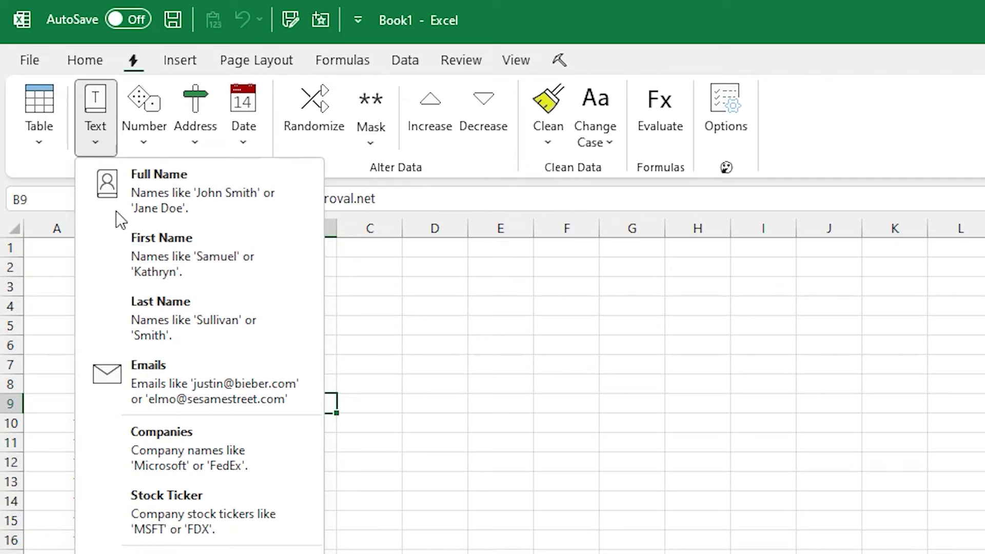
{"action": "left_click", "coordinate": [167, 236]}
{"action": "left_click", "coordinate": [313, 126]}
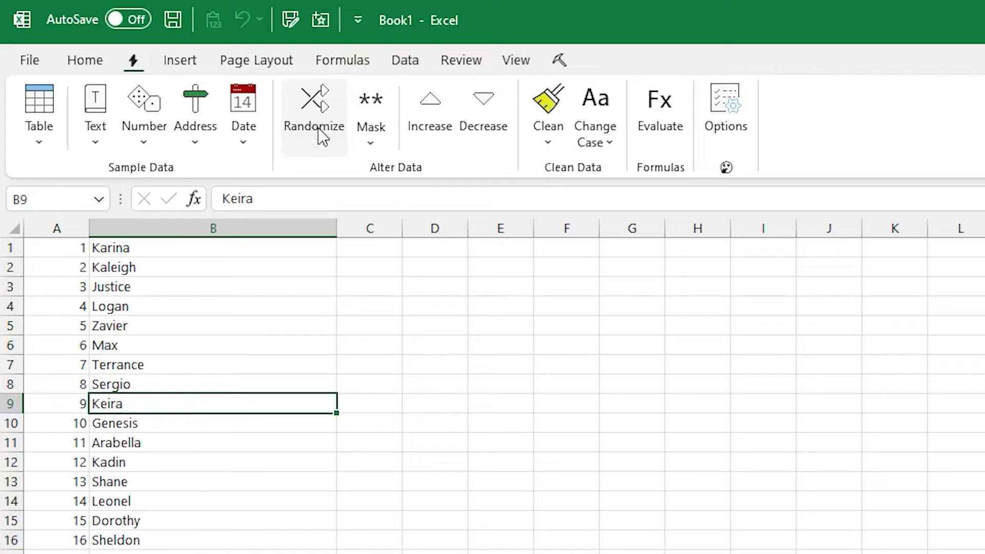
{"action": "left_click", "coordinate": [318, 132]}
{"action": "left_click", "coordinate": [319, 126]}
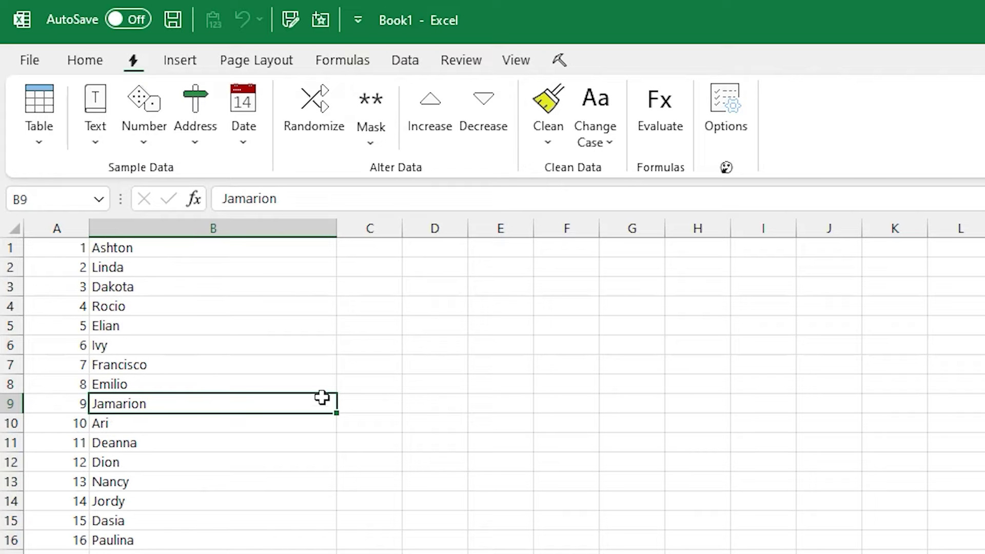
{"action": "left_click", "coordinate": [98, 122]}
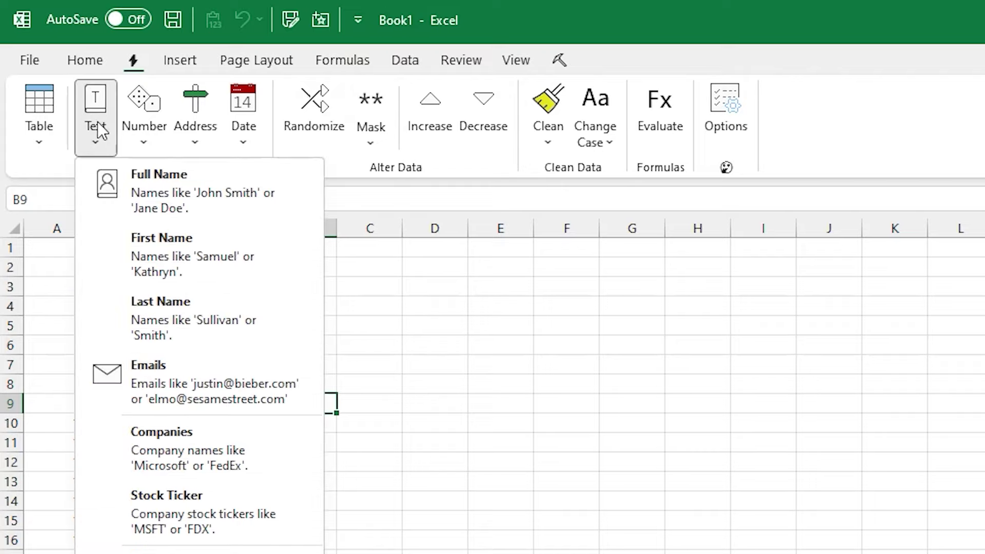
{"action": "left_click", "coordinate": [191, 247]}
Step: Fill column B with random surnames and regenerate them three times
{"action": "left_click", "coordinate": [105, 146]}
{"action": "left_click", "coordinate": [164, 301]}
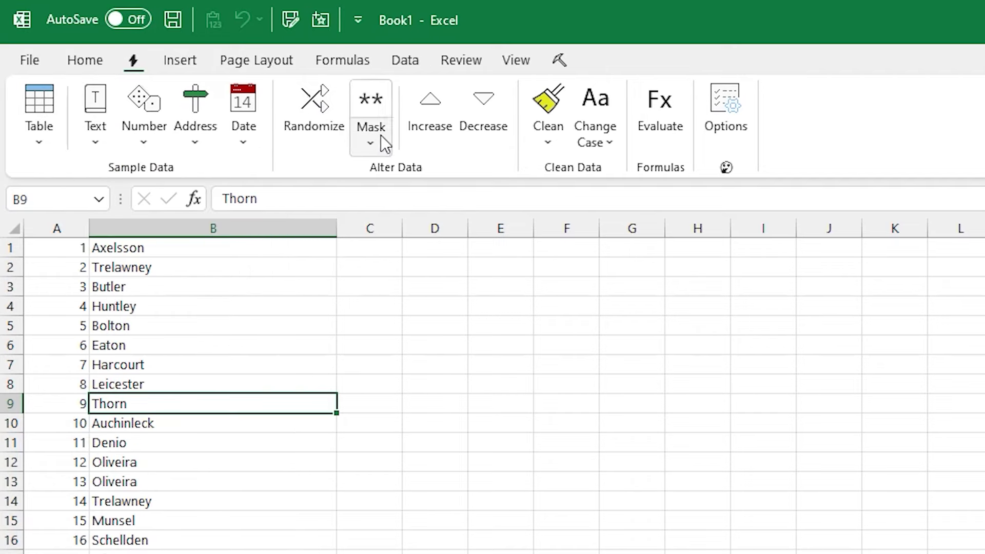
{"action": "left_click", "coordinate": [382, 129]}
{"action": "left_click", "coordinate": [317, 128]}
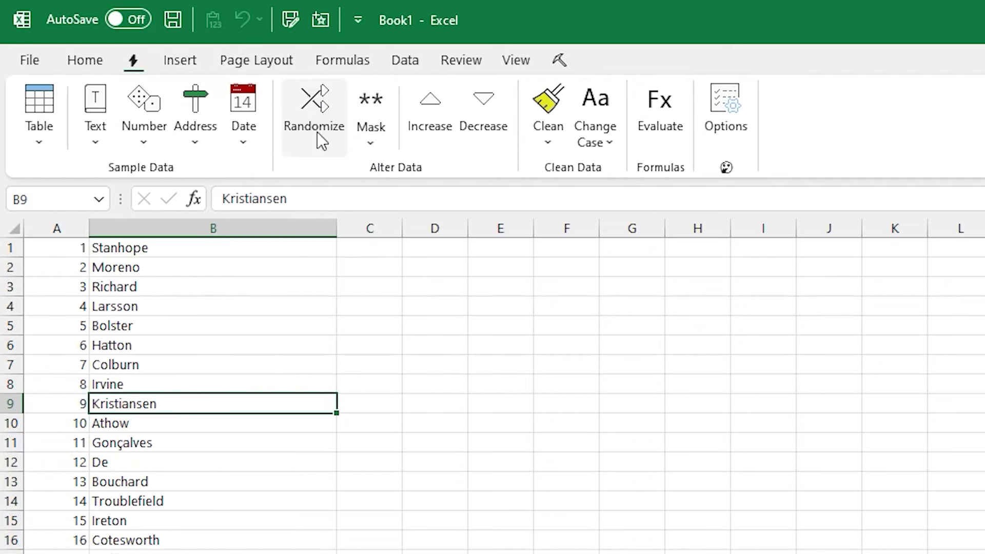
{"action": "left_click", "coordinate": [317, 132]}
{"action": "left_click", "coordinate": [317, 132]}
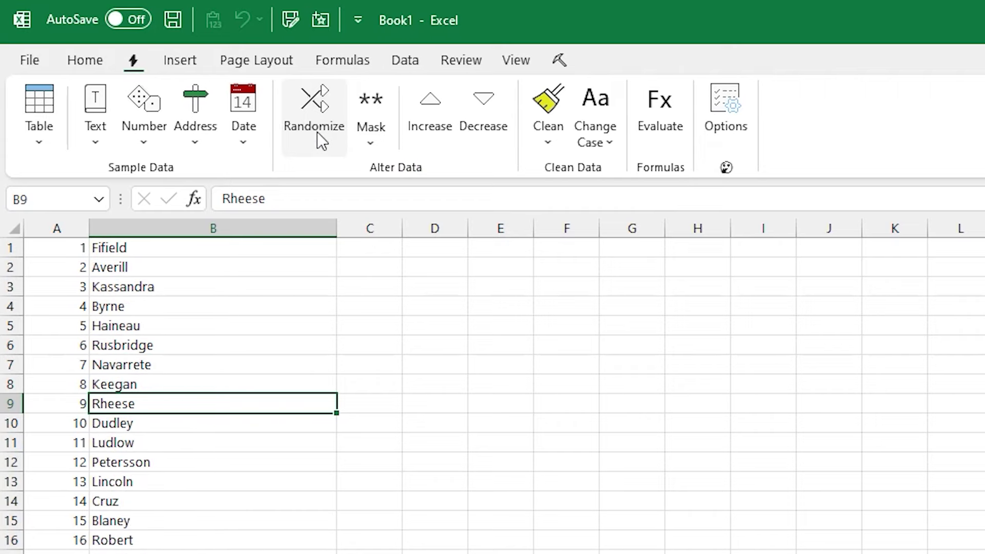
Step: Fill column B with random company names, then with stock ticker symbols
{"action": "left_click", "coordinate": [93, 131]}
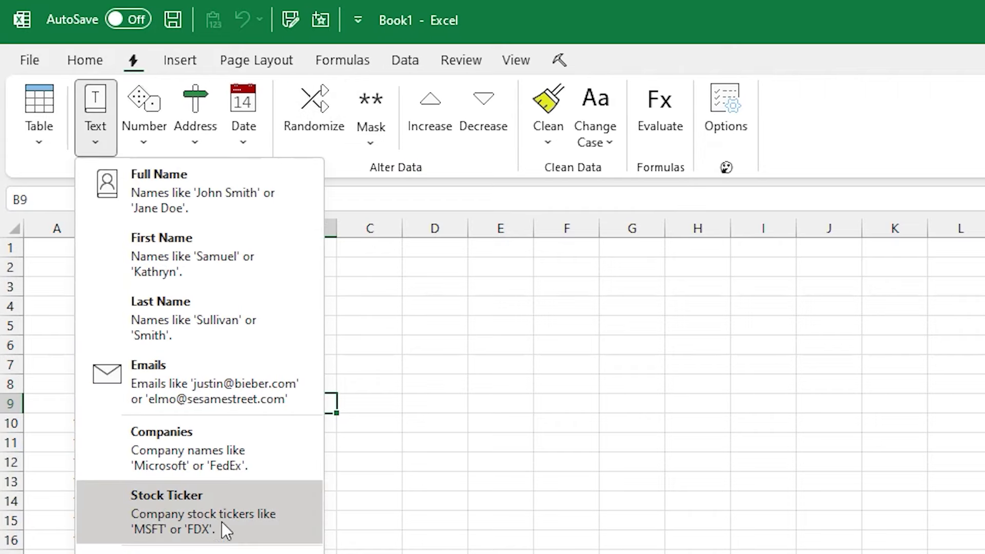
{"action": "left_click", "coordinate": [182, 451]}
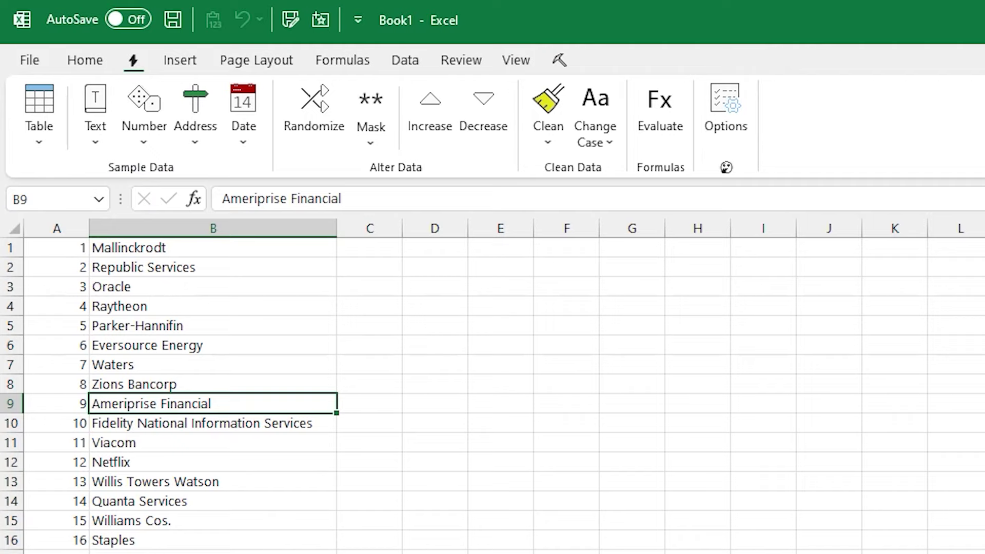
{"action": "left_click", "coordinate": [92, 125]}
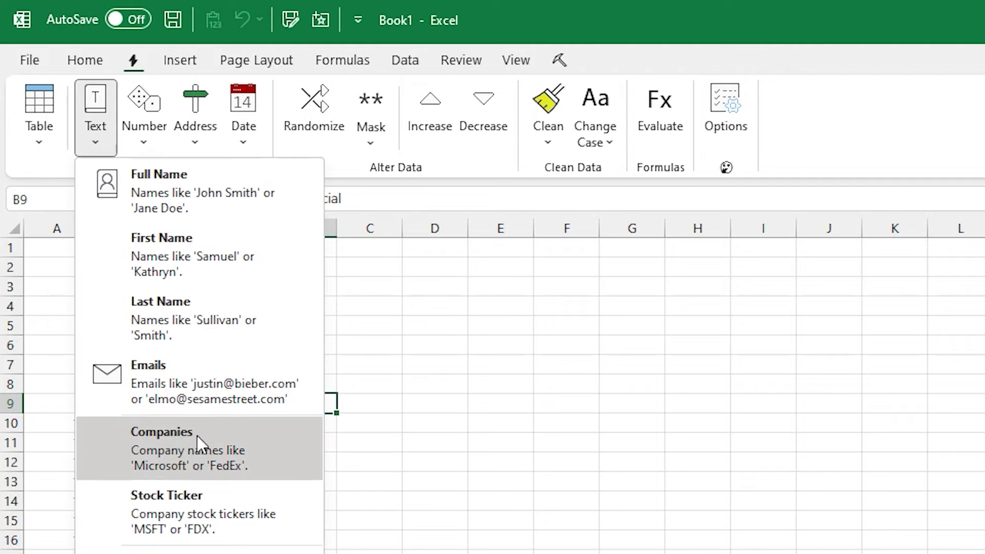
{"action": "left_click", "coordinate": [186, 510]}
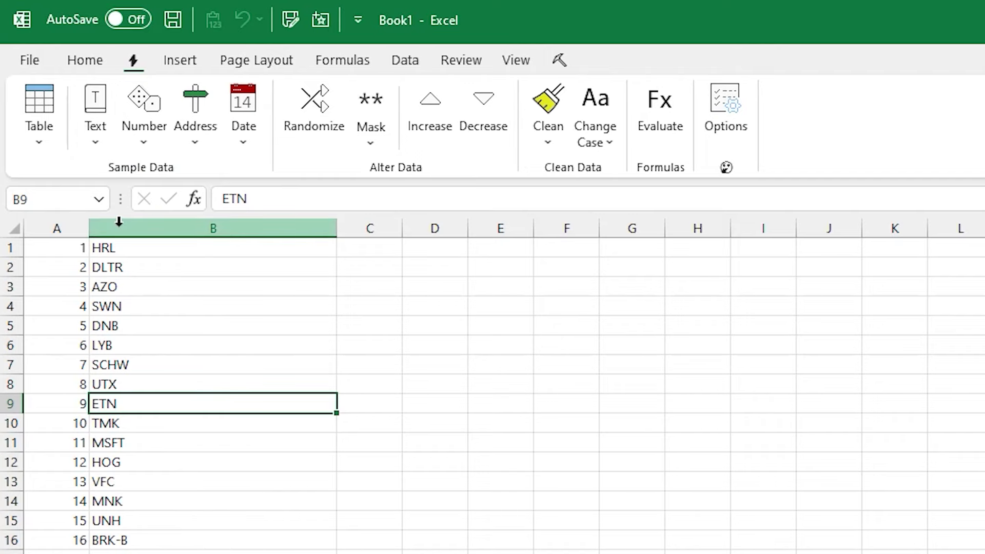
Step: Fill column B with random book titles and widen the column to fit them
{"action": "left_click", "coordinate": [95, 112]}
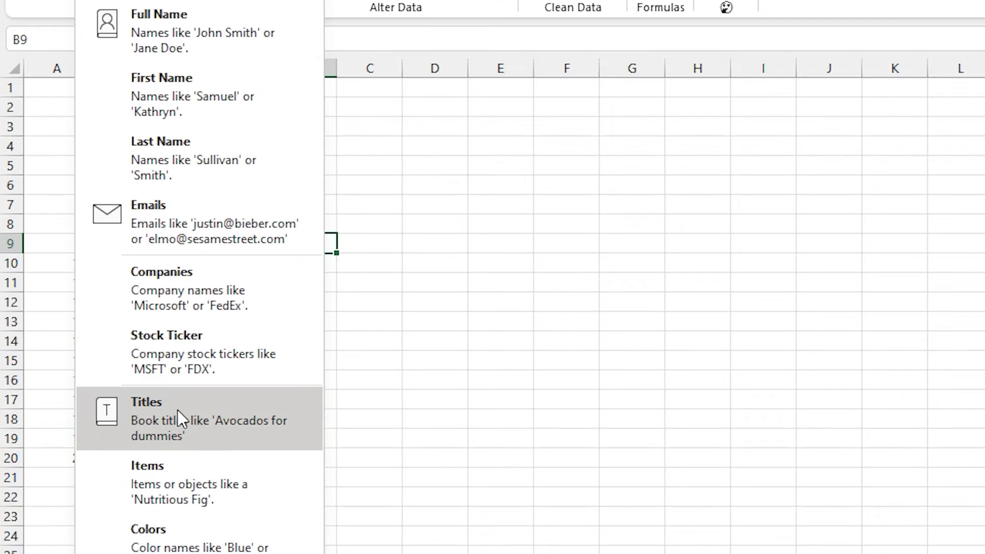
{"action": "left_click", "coordinate": [211, 422]}
{"action": "left_click_drag", "start_coordinate": [337, 69], "coordinate": [408, 74]}
{"action": "left_click_drag", "start_coordinate": [409, 234], "coordinate": [407, 237]}
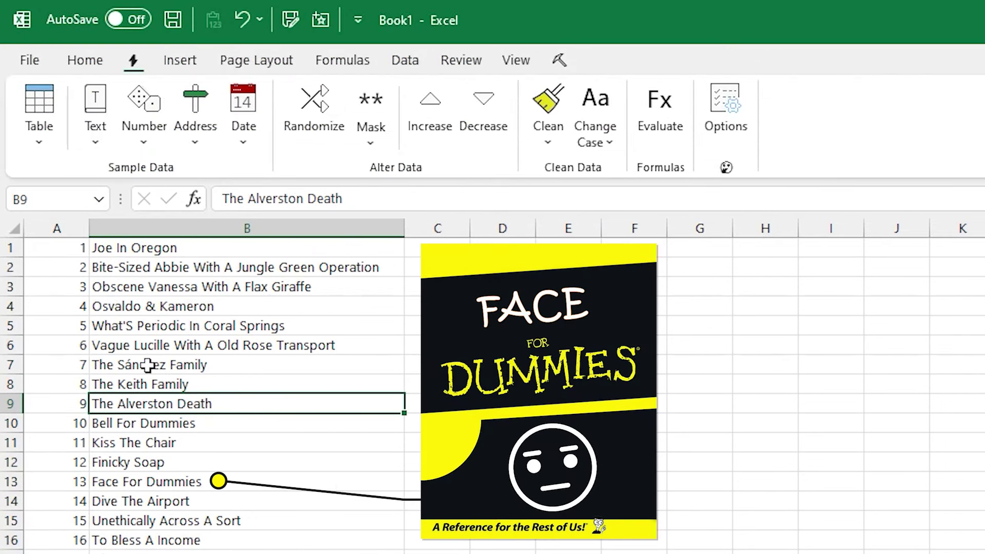
{"action": "left_click", "coordinate": [217, 537]}
{"action": "left_click", "coordinate": [213, 465]}
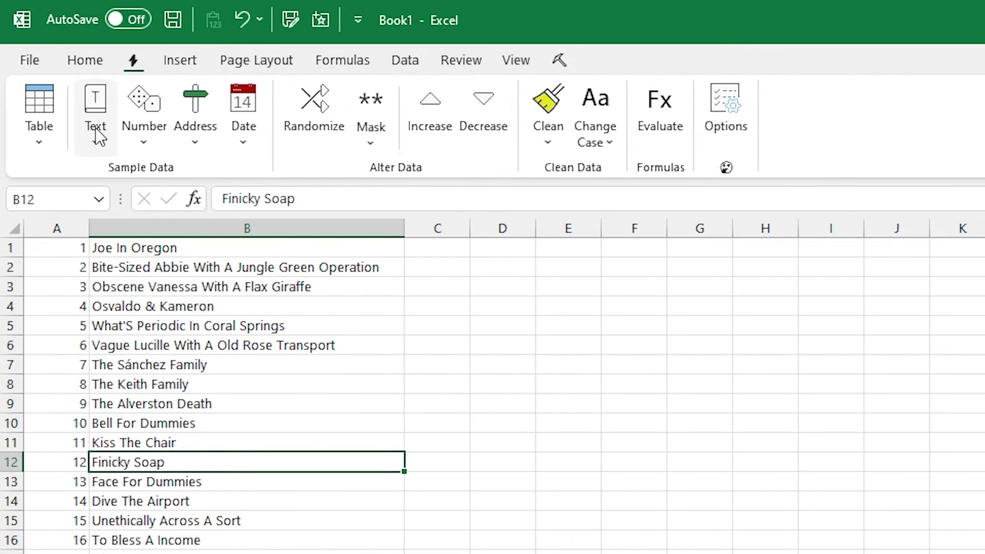
Step: Refill column B with a new set of book titles, such as 'Promote The Sack'
{"action": "left_click", "coordinate": [95, 127]}
{"action": "left_click", "coordinate": [220, 366]}
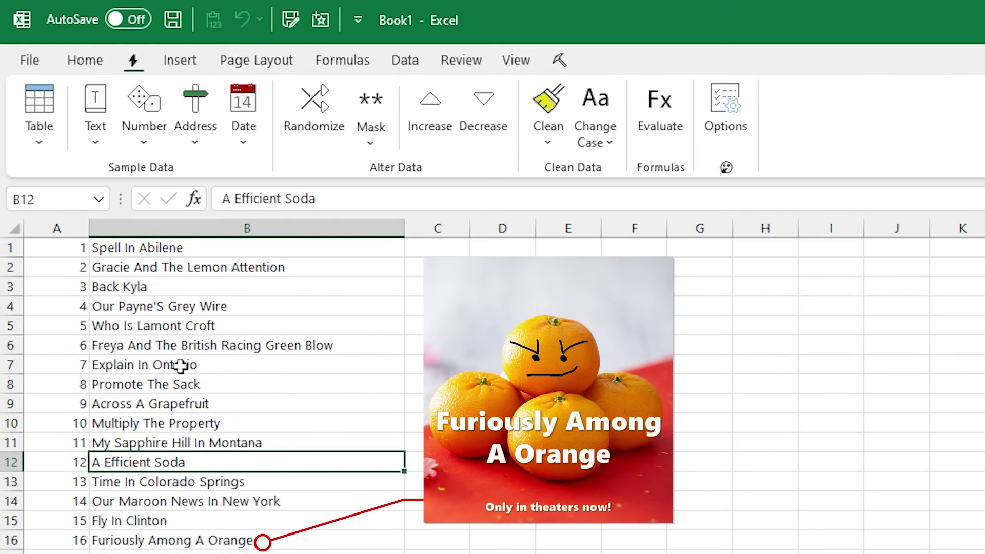
{"action": "left_click", "coordinate": [172, 384]}
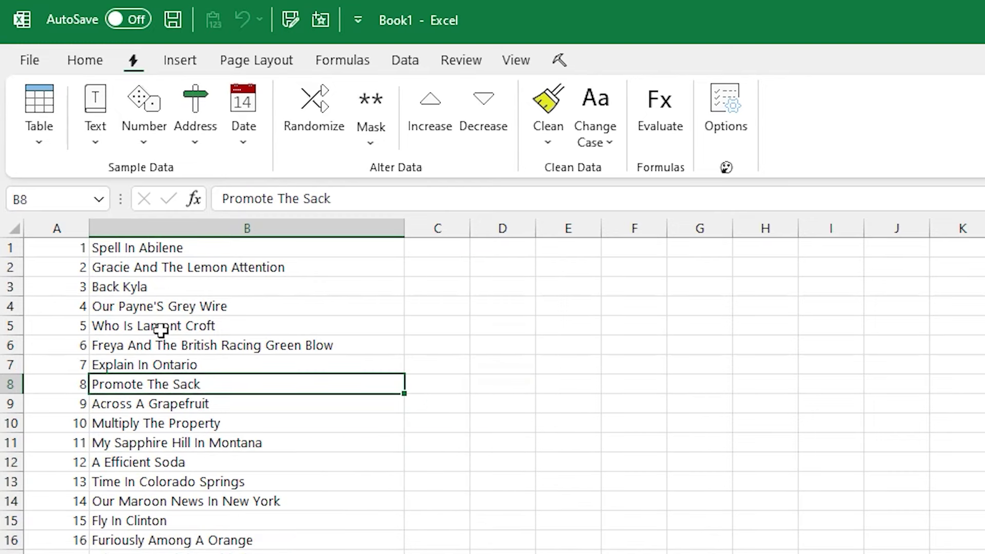
{"action": "left_click", "coordinate": [96, 128]}
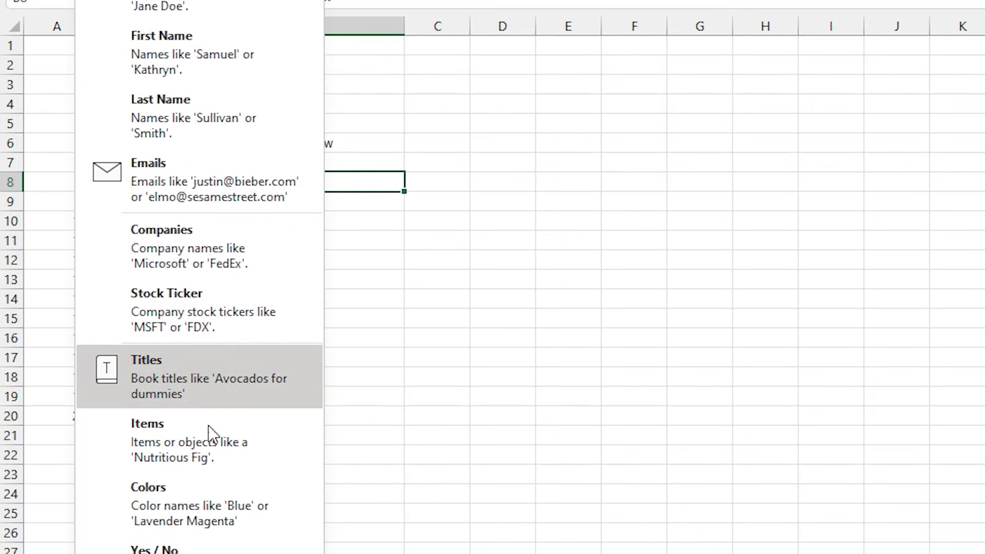
Step: Fill column B with random item names, then refill it with a new set
{"action": "left_click", "coordinate": [211, 464]}
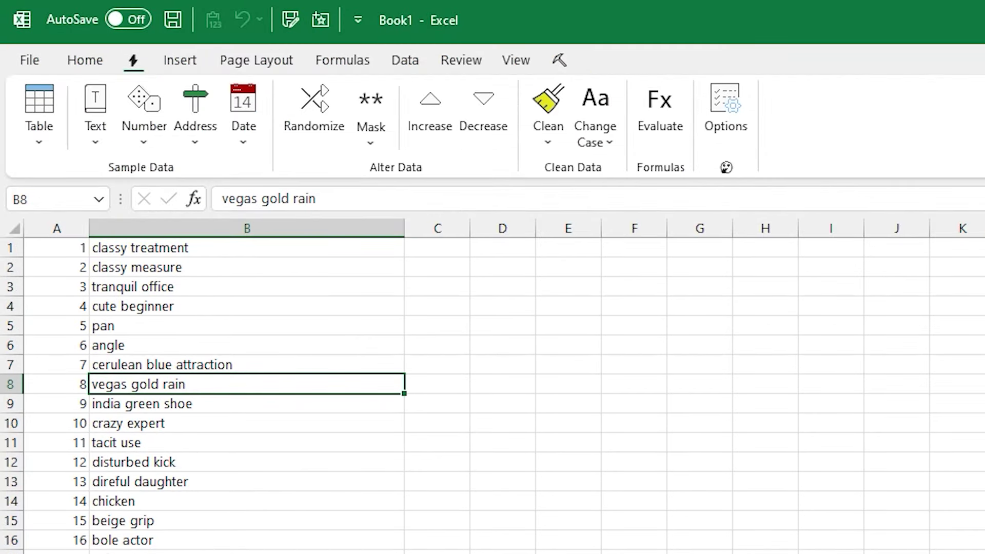
{"action": "left_click", "coordinate": [182, 423]}
{"action": "left_click", "coordinate": [135, 325]}
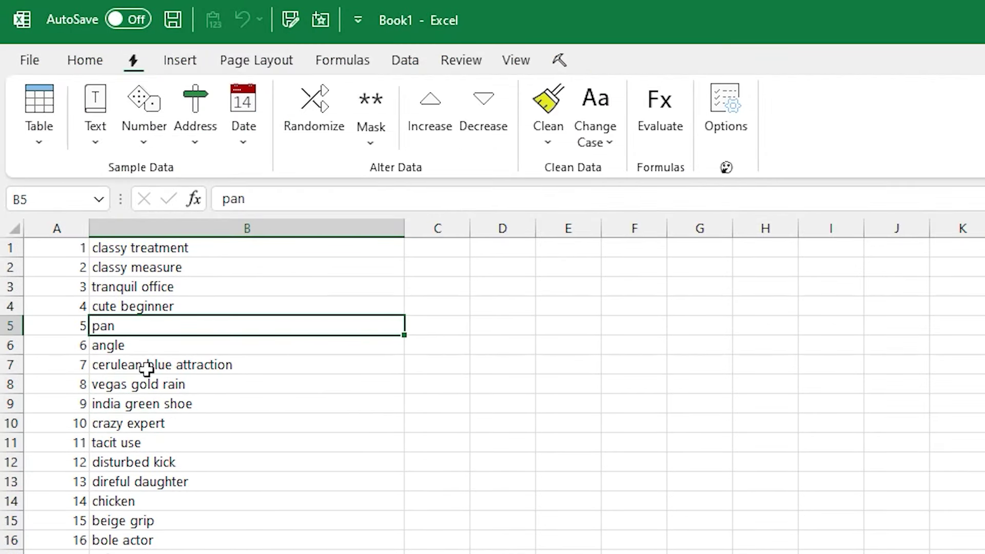
{"action": "left_click", "coordinate": [141, 307]}
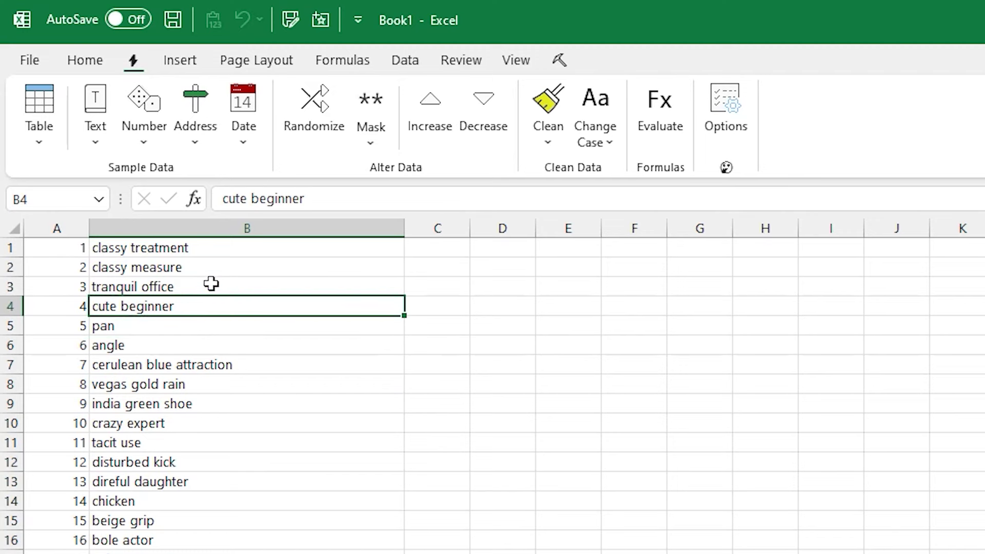
{"action": "left_click", "coordinate": [95, 110]}
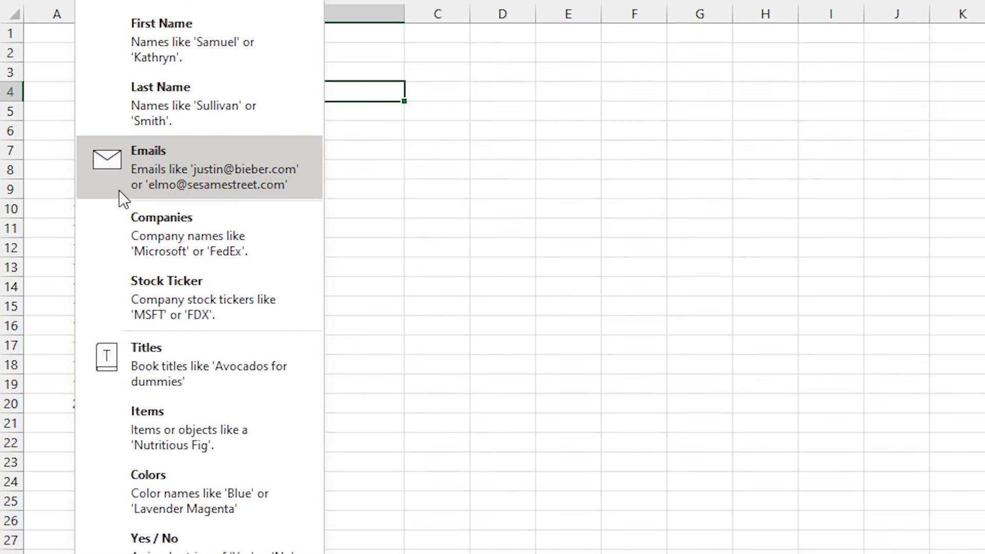
{"action": "left_click", "coordinate": [179, 436]}
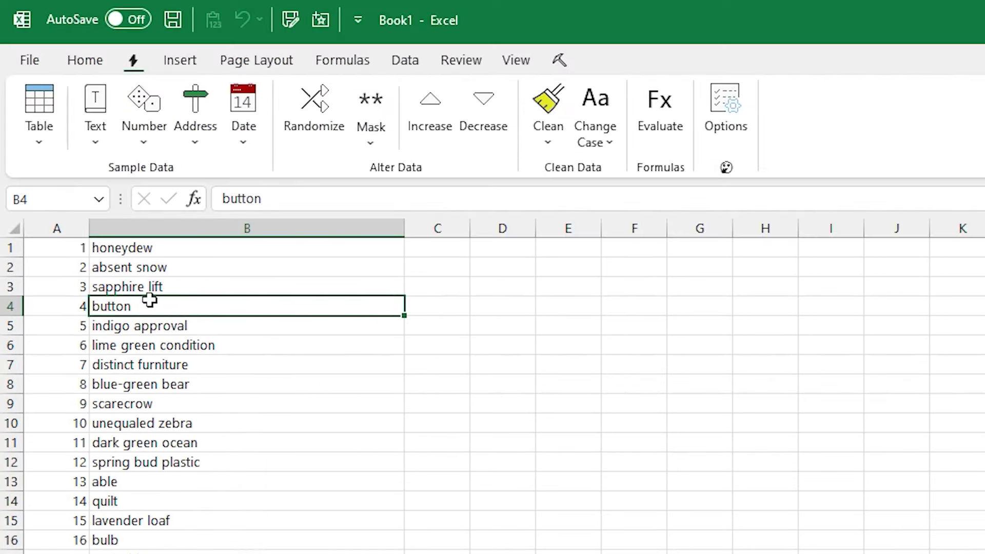
Step: Fill column B with colour names, then replace them with Yes/No values
{"action": "left_click", "coordinate": [167, 539]}
{"action": "left_click", "coordinate": [95, 111]}
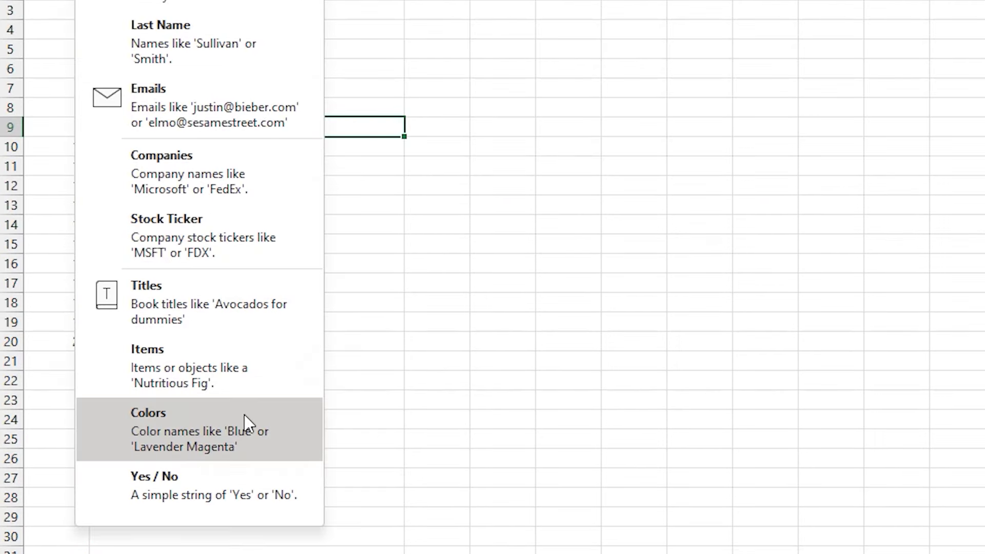
{"action": "left_click", "coordinate": [248, 422]}
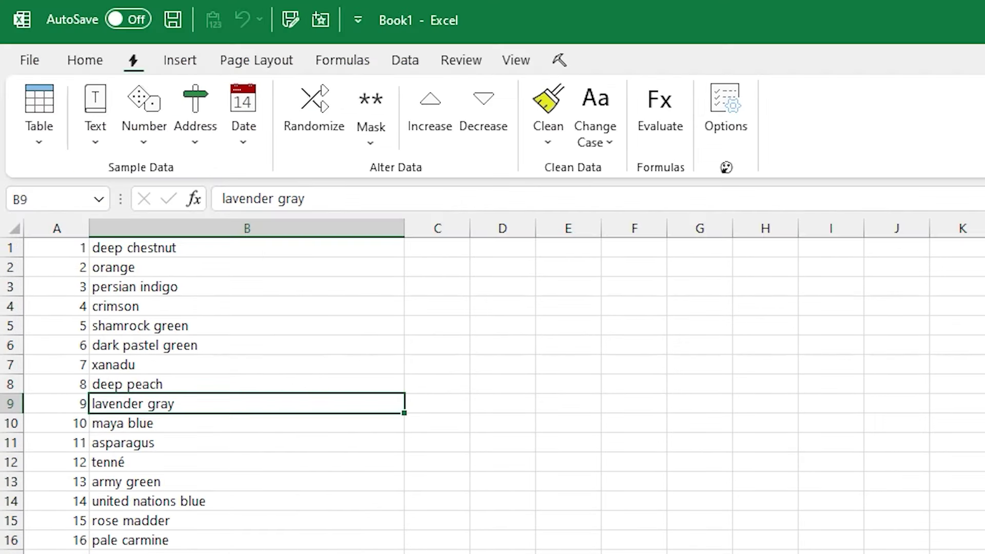
{"action": "left_click", "coordinate": [87, 134]}
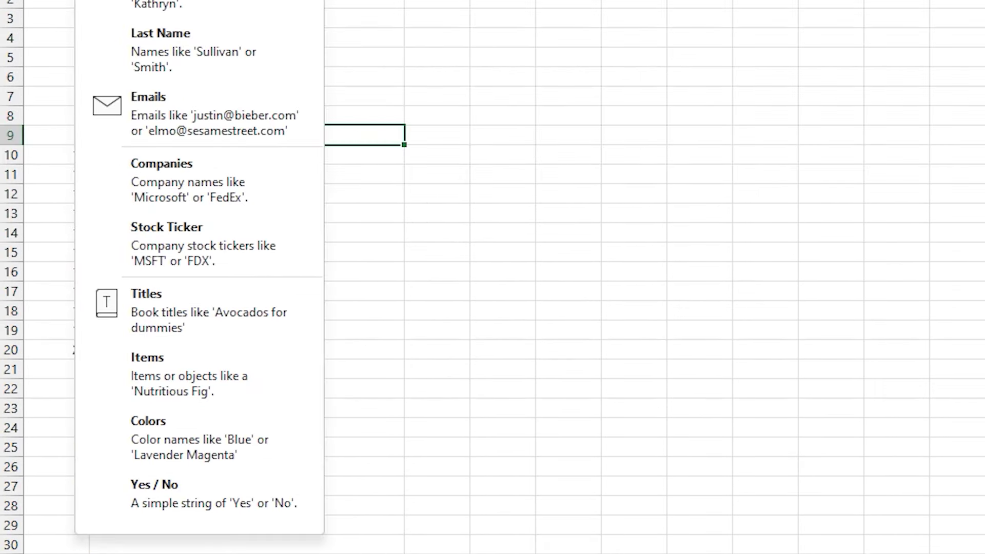
{"action": "left_click", "coordinate": [233, 521]}
{"action": "left_click", "coordinate": [218, 326]}
{"action": "left_click", "coordinate": [224, 521]}
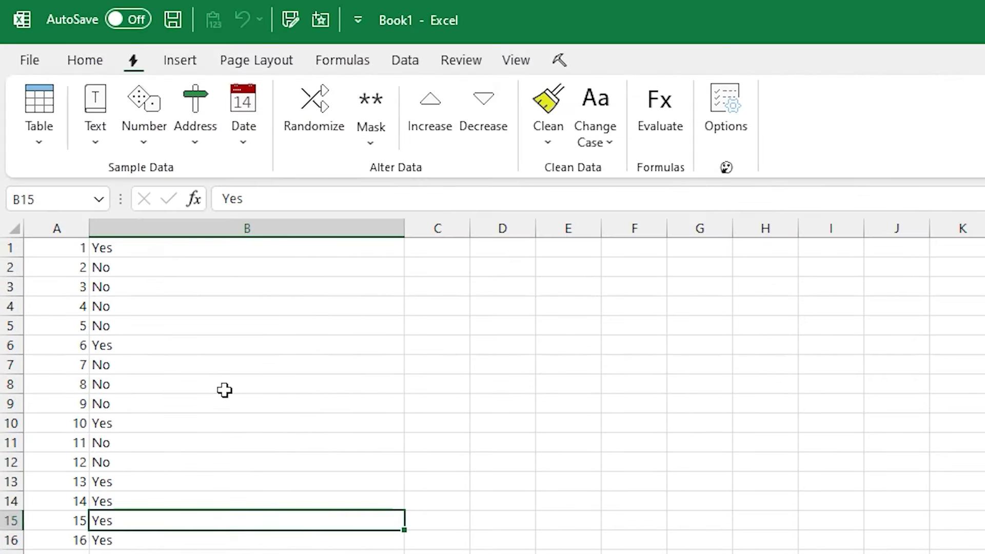
{"action": "left_click", "coordinate": [211, 365]}
Step: Fill column B with random whole numbers, narrow it, and regenerate three times
{"action": "left_click", "coordinate": [154, 123]}
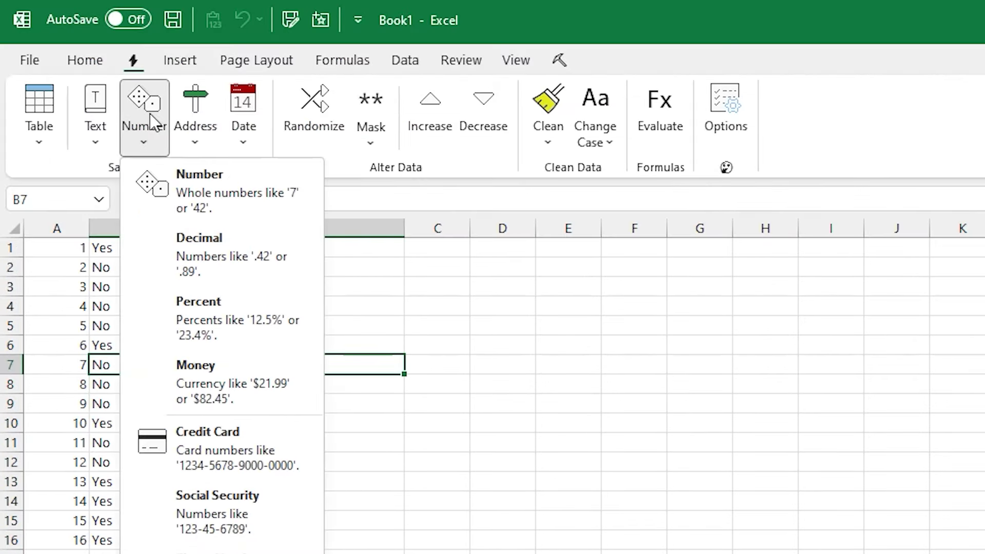
{"action": "left_click", "coordinate": [246, 187]}
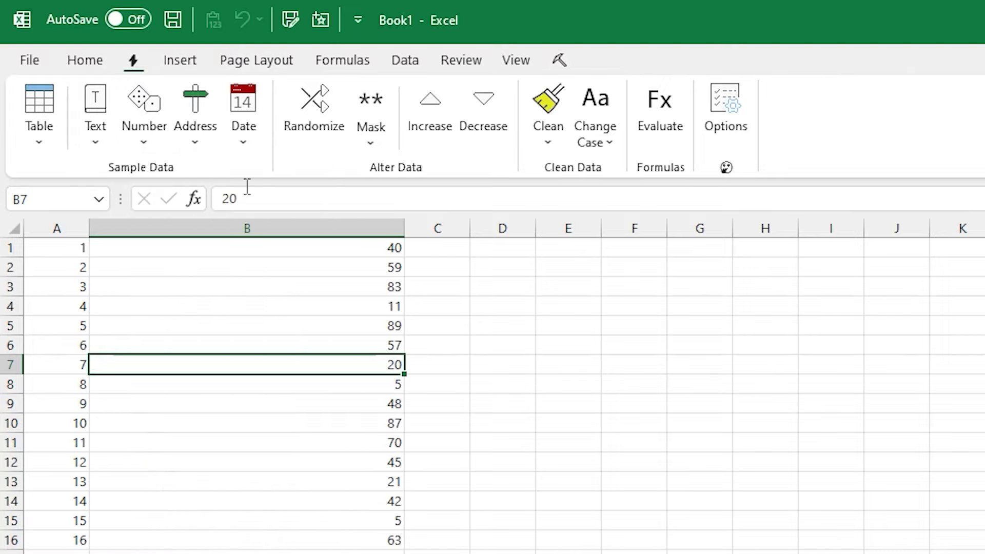
{"action": "left_click_drag", "start_coordinate": [403, 228], "coordinate": [224, 236]}
{"action": "left_click", "coordinate": [157, 302]}
{"action": "left_click", "coordinate": [159, 462]}
{"action": "left_click", "coordinate": [164, 482]}
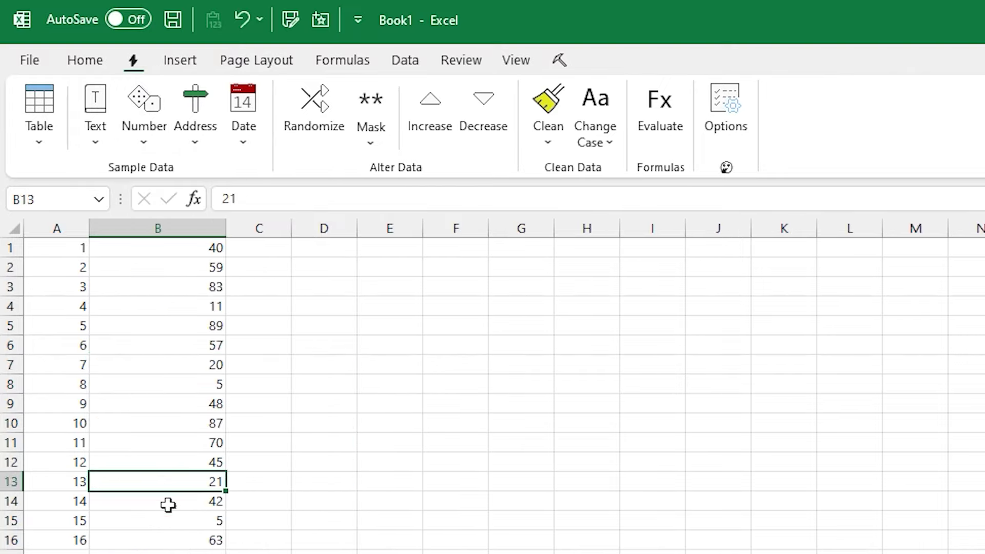
{"action": "left_click", "coordinate": [310, 117]}
{"action": "left_click", "coordinate": [309, 115]}
{"action": "left_click", "coordinate": [309, 115]}
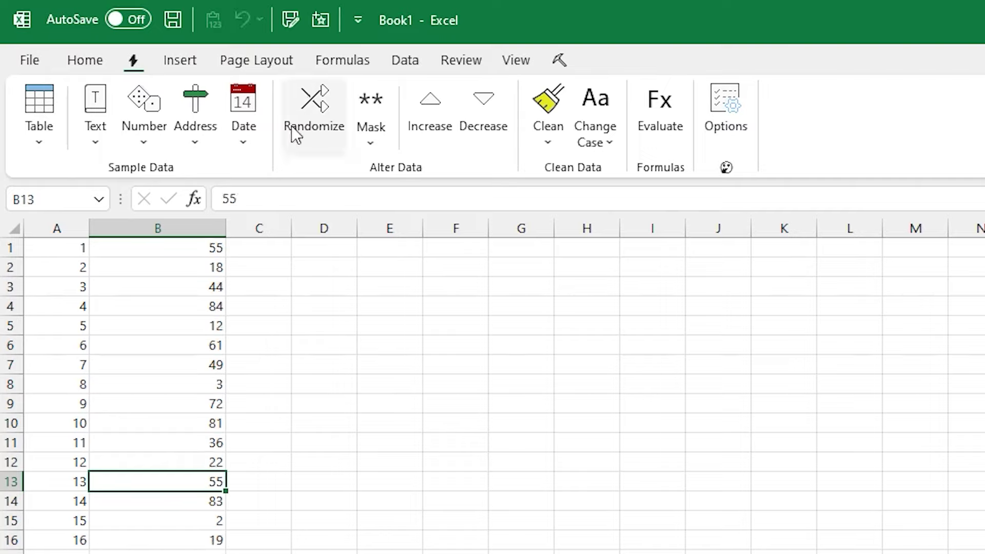
Step: Fill column B with random decimals and regenerate them three times
{"action": "left_click", "coordinate": [148, 130]}
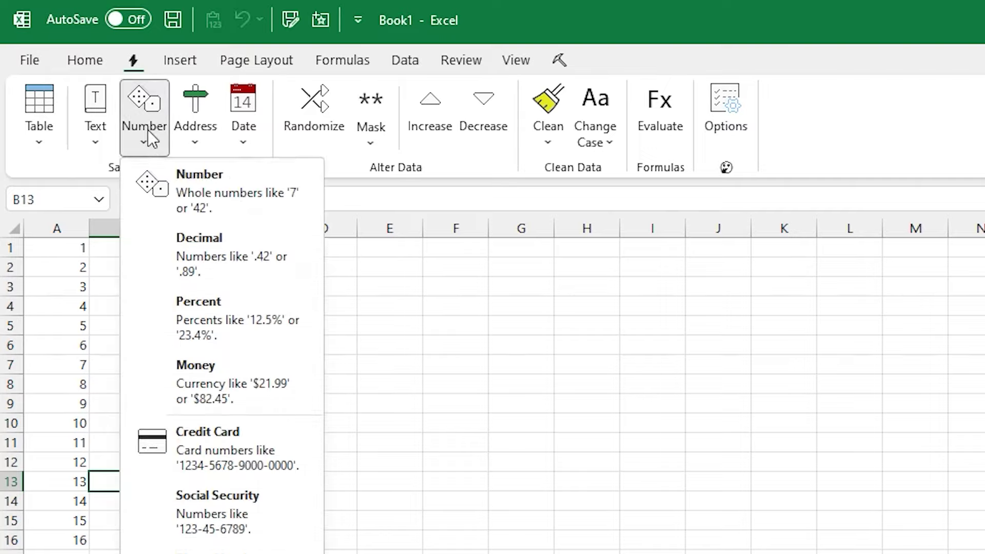
{"action": "left_click", "coordinate": [220, 254]}
{"action": "left_click", "coordinate": [311, 112]}
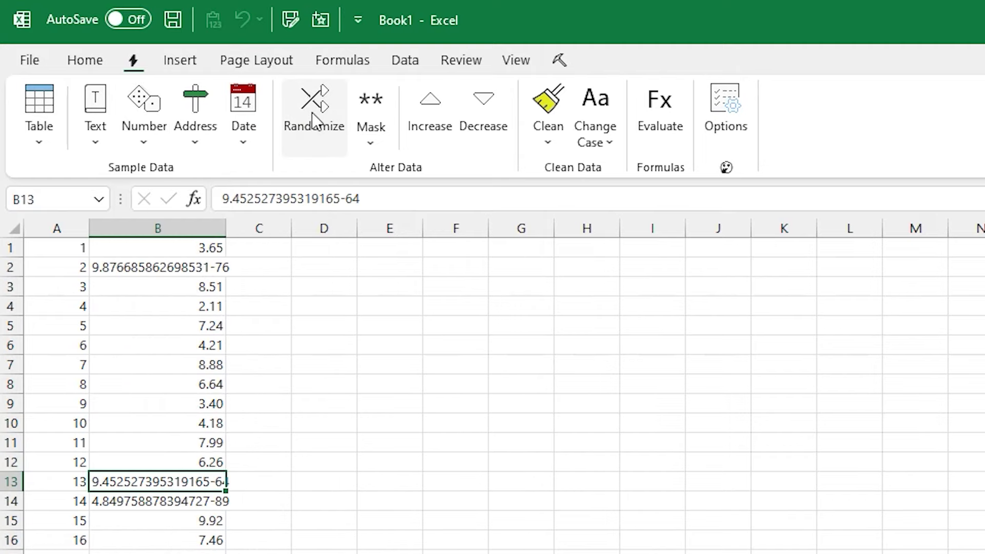
{"action": "left_click", "coordinate": [311, 112]}
{"action": "left_click", "coordinate": [313, 112]}
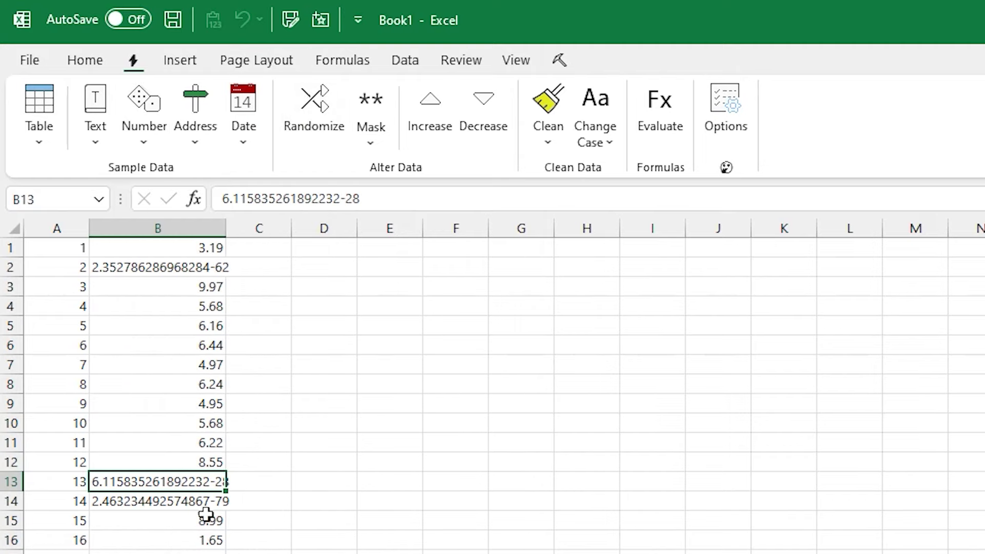
Step: Fill column B with random percentages, then with random dollar amounts
{"action": "left_click", "coordinate": [139, 141]}
{"action": "left_click", "coordinate": [227, 325]}
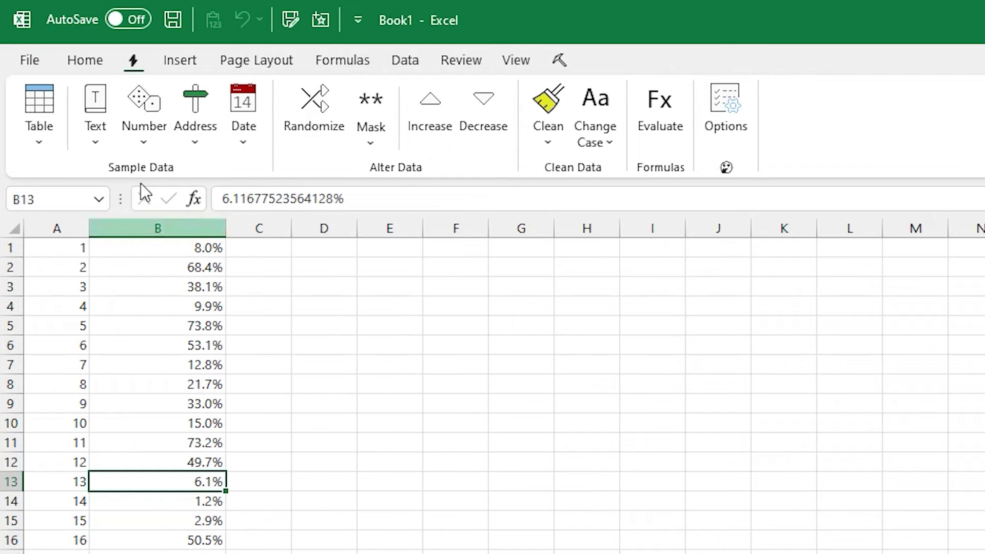
{"action": "left_click", "coordinate": [147, 116]}
{"action": "left_click", "coordinate": [237, 396]}
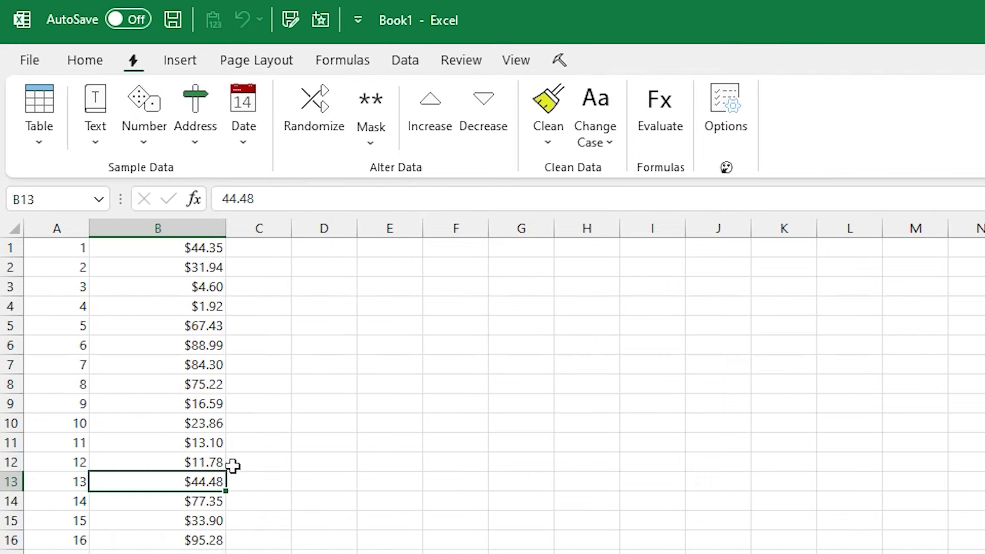
Step: Fill column B with sample credit card numbers and widen it to fit
{"action": "left_click", "coordinate": [150, 131]}
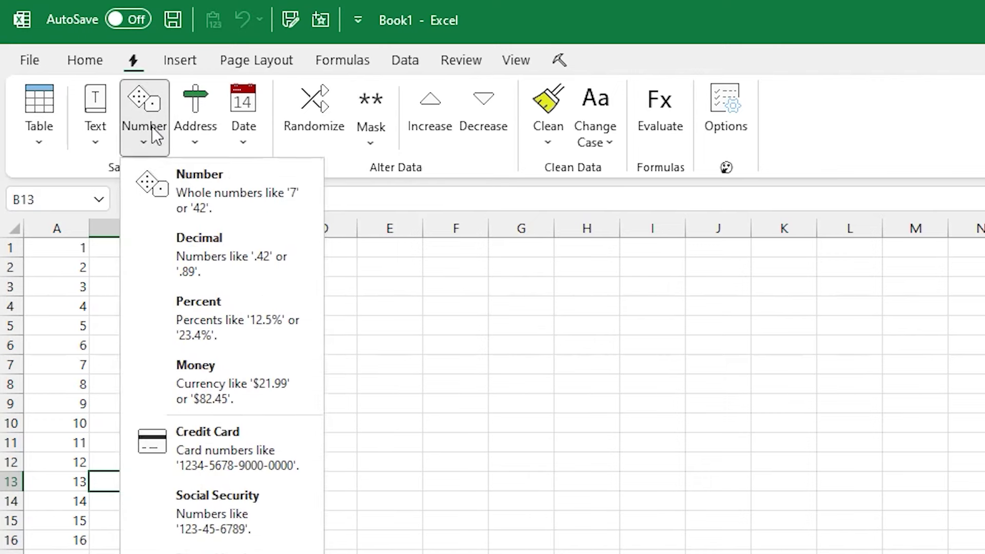
{"action": "left_click", "coordinate": [261, 451]}
{"action": "left_click_drag", "start_coordinate": [226, 226], "coordinate": [254, 225]}
{"action": "left_click", "coordinate": [138, 403]}
{"action": "left_click", "coordinate": [156, 539]}
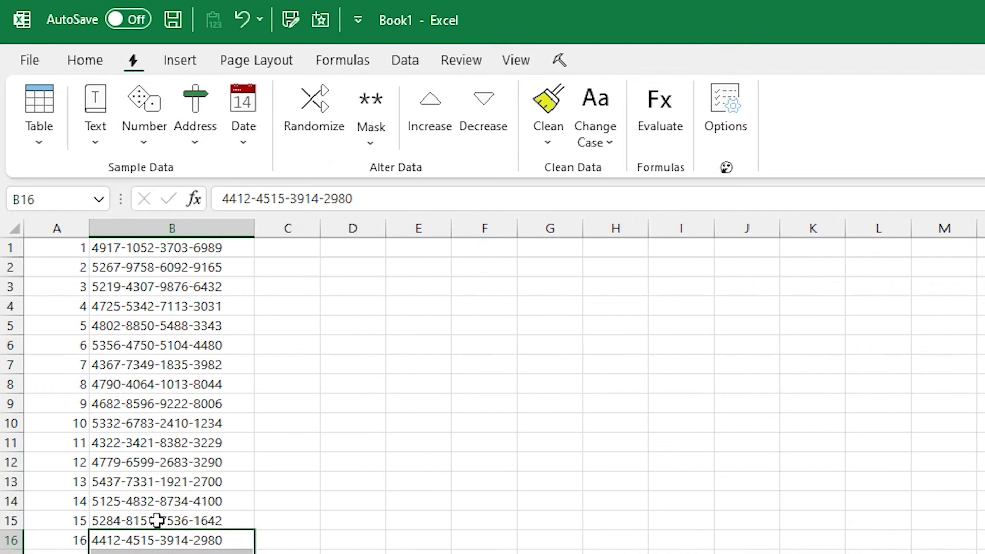
{"action": "left_click", "coordinate": [154, 443]}
Step: Replace them with sample Social Security numbers and narrow column B
{"action": "left_click", "coordinate": [141, 121]}
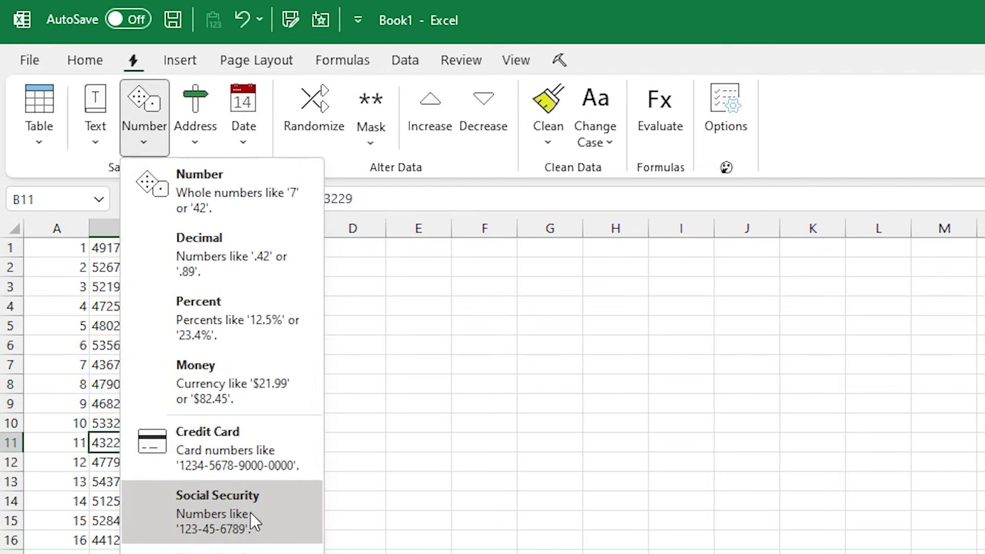
{"action": "left_click", "coordinate": [227, 514]}
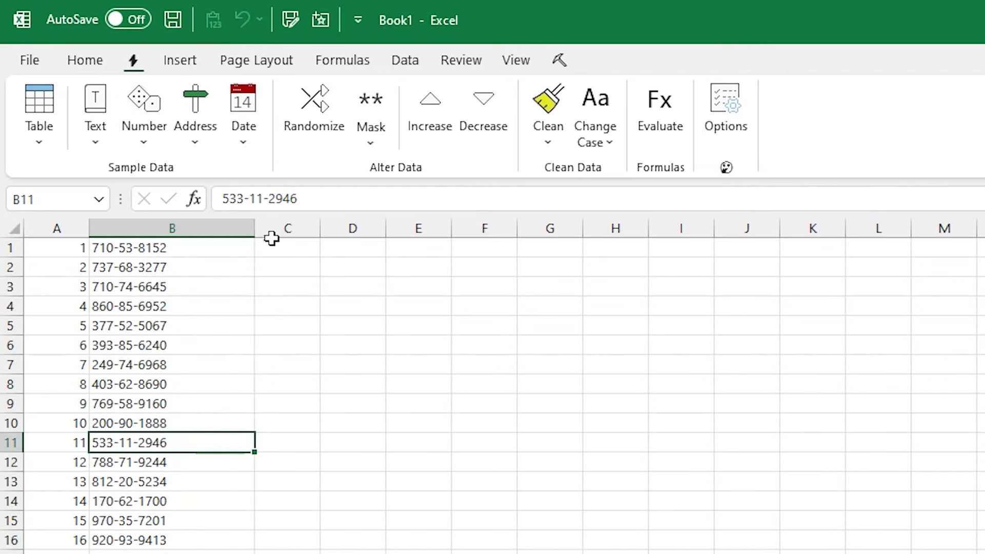
{"action": "left_click_drag", "start_coordinate": [255, 229], "coordinate": [226, 228]}
{"action": "left_click", "coordinate": [156, 540]}
{"action": "left_click", "coordinate": [154, 443]}
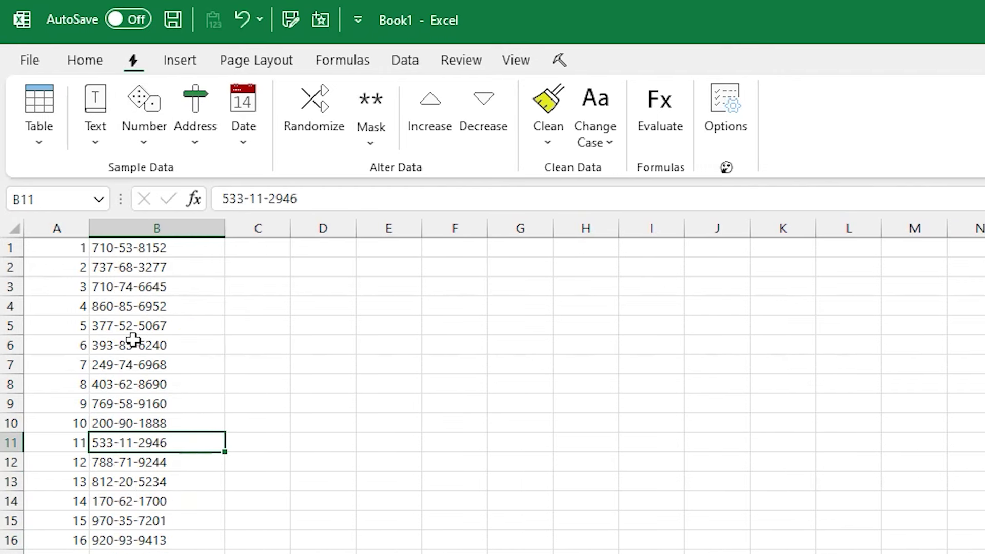
{"action": "left_click", "coordinate": [133, 339]}
{"action": "left_click", "coordinate": [165, 483]}
{"action": "left_click", "coordinate": [155, 381]}
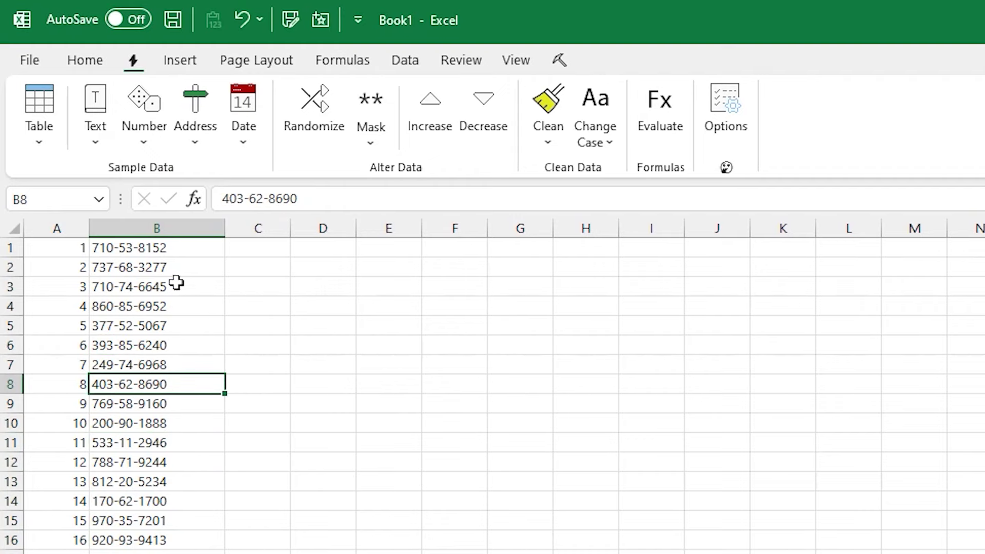
Step: Mask column B with Keep End so only the last four digits show
{"action": "left_click", "coordinate": [371, 142]}
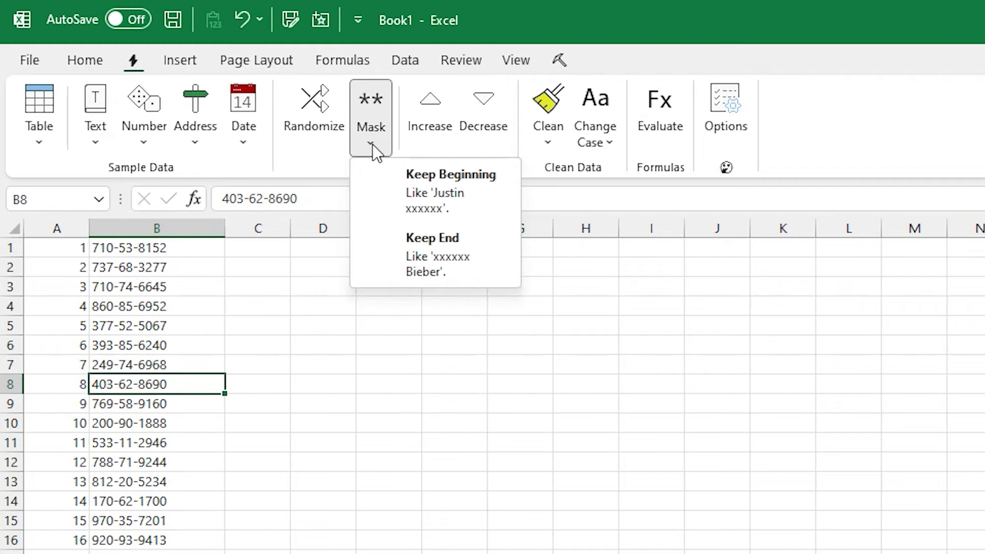
{"action": "left_click", "coordinate": [463, 261]}
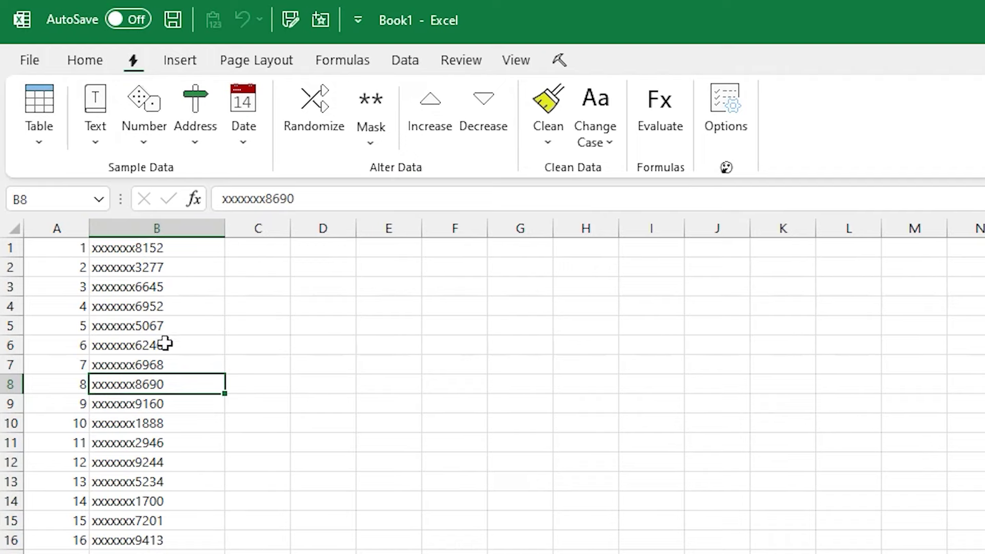
{"action": "left_click", "coordinate": [123, 325]}
{"action": "left_click", "coordinate": [106, 264]}
{"action": "left_click", "coordinate": [106, 328]}
{"action": "left_click", "coordinate": [121, 441]}
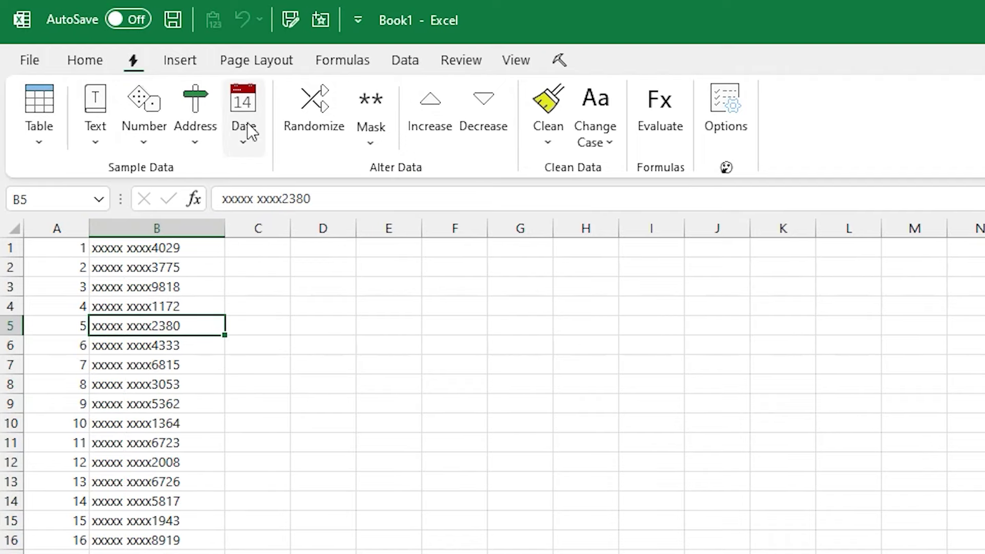
Step: Fill column B with sample street addresses and widen it to fit
{"action": "left_click", "coordinate": [212, 131]}
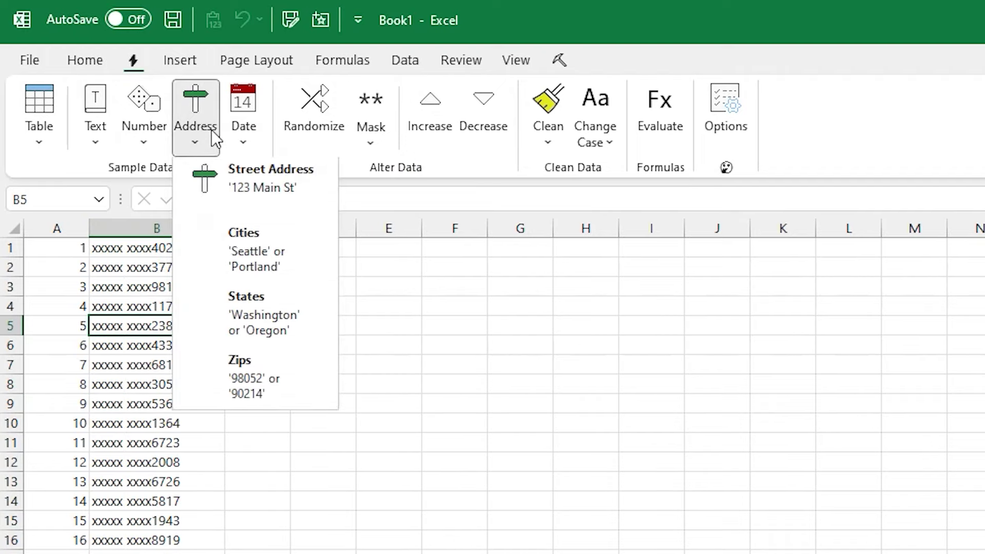
{"action": "left_click", "coordinate": [286, 194]}
{"action": "left_click_drag", "start_coordinate": [226, 228], "coordinate": [251, 230]}
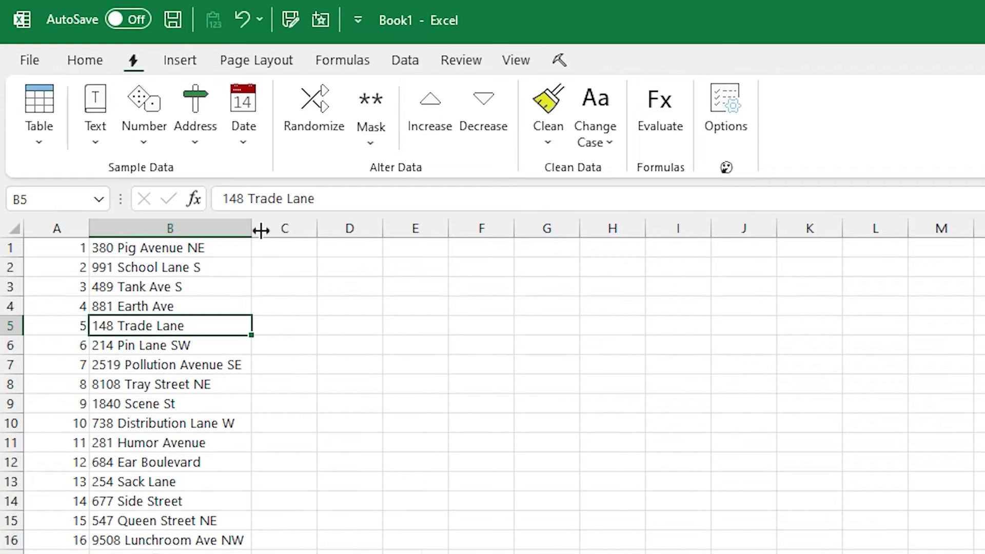
{"action": "left_click", "coordinate": [185, 484]}
{"action": "left_click", "coordinate": [169, 426]}
{"action": "left_click", "coordinate": [160, 323]}
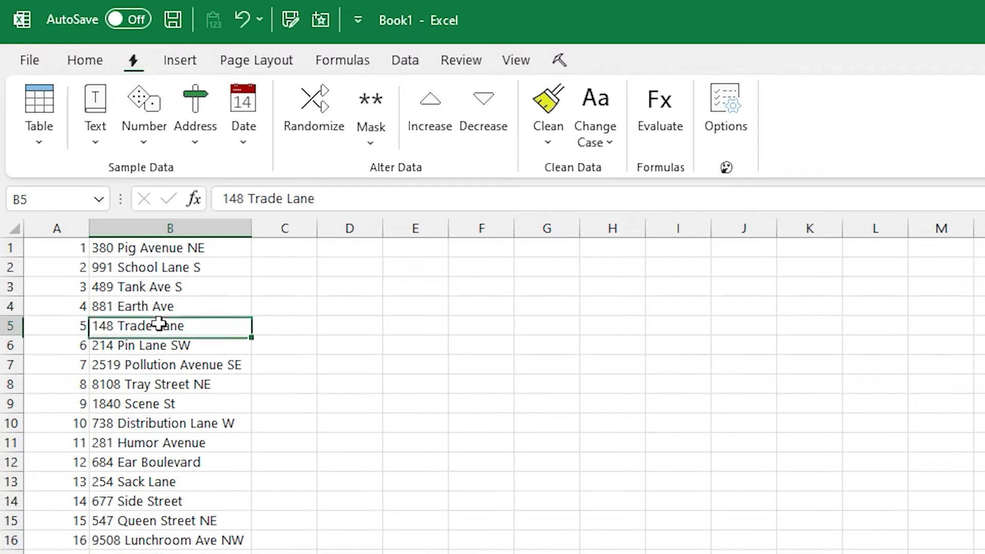
Step: Fill column C with sample city names and widen it to fit
{"action": "left_click", "coordinate": [282, 249]}
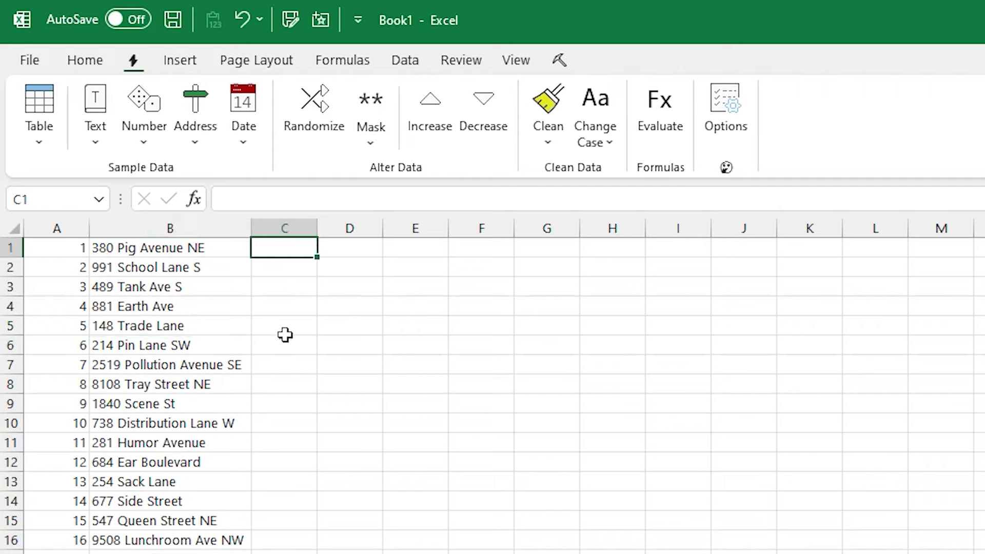
{"action": "left_click", "coordinate": [285, 341]}
{"action": "left_click", "coordinate": [193, 144]}
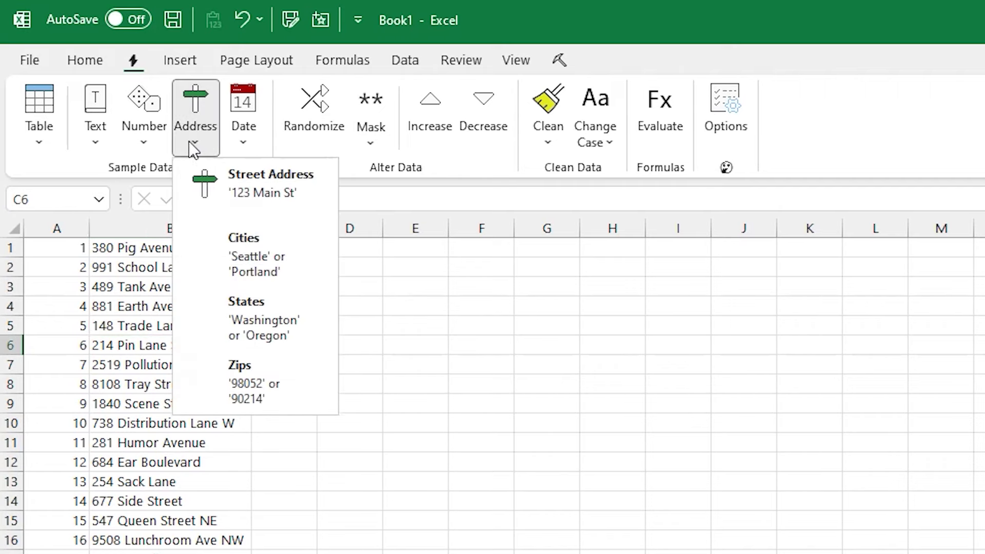
{"action": "left_click", "coordinate": [272, 256]}
{"action": "left_click_drag", "start_coordinate": [317, 228], "coordinate": [373, 229]}
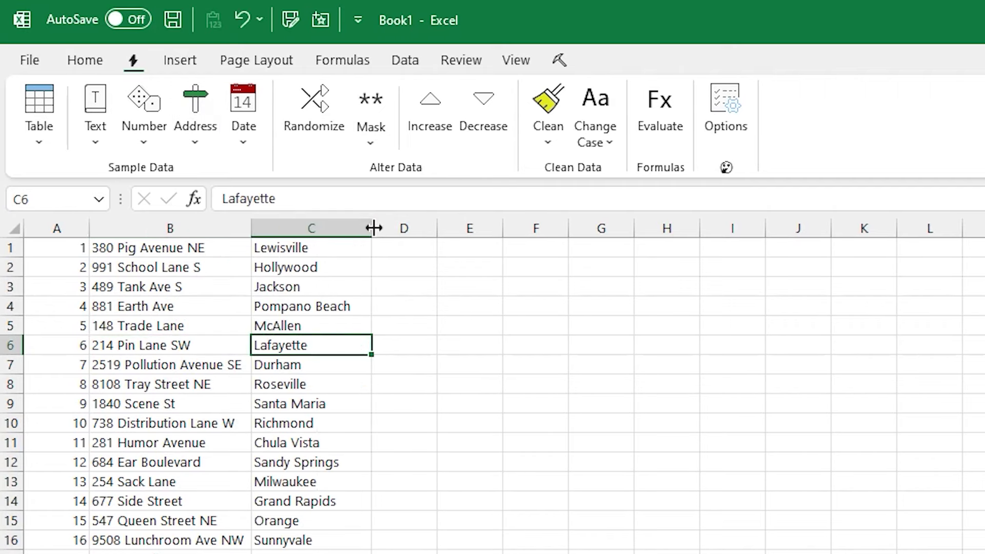
{"action": "left_click", "coordinate": [338, 507]}
{"action": "left_click", "coordinate": [313, 423]}
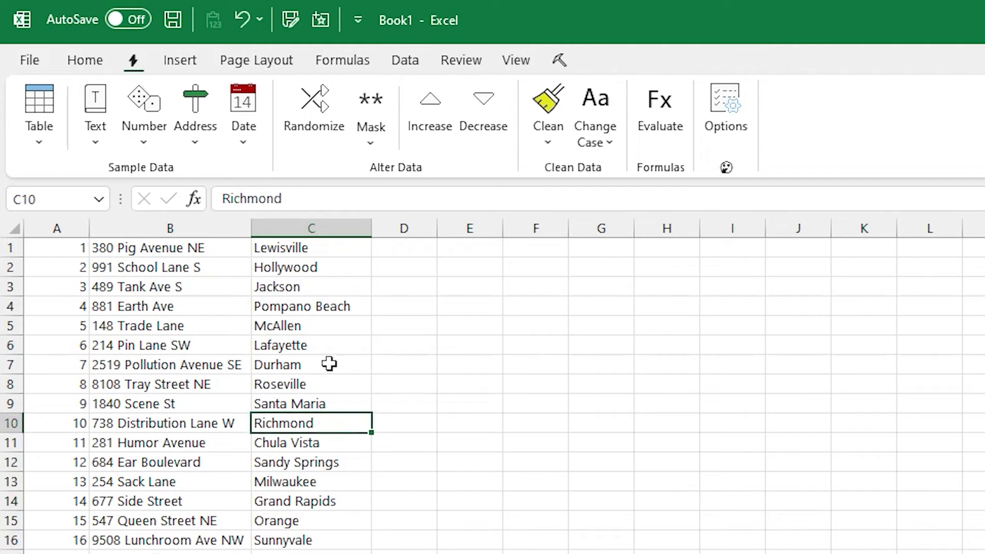
Step: Widen column D and fill it with sample state names
{"action": "left_click", "coordinate": [405, 325]}
{"action": "left_click_drag", "start_coordinate": [437, 228], "coordinate": [477, 228]}
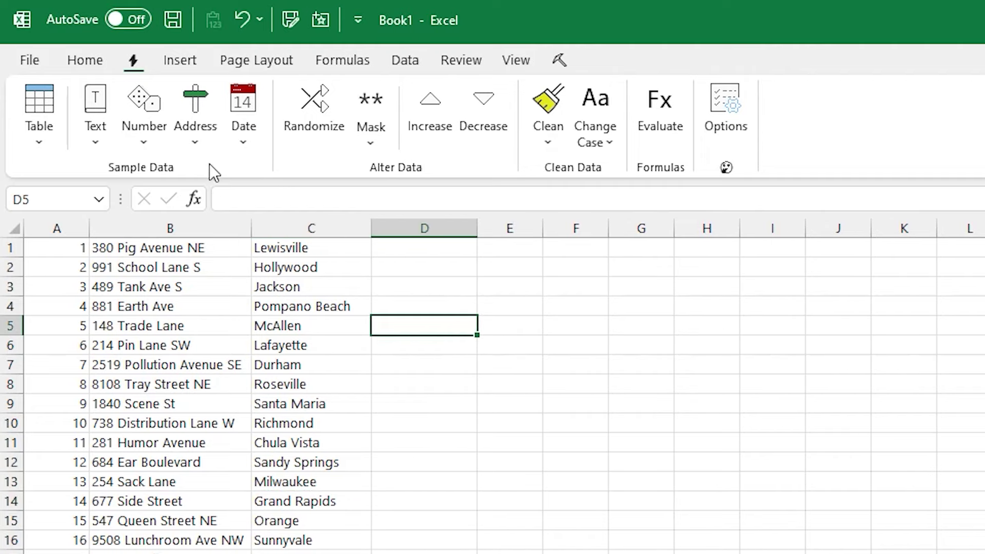
{"action": "left_click", "coordinate": [198, 141]}
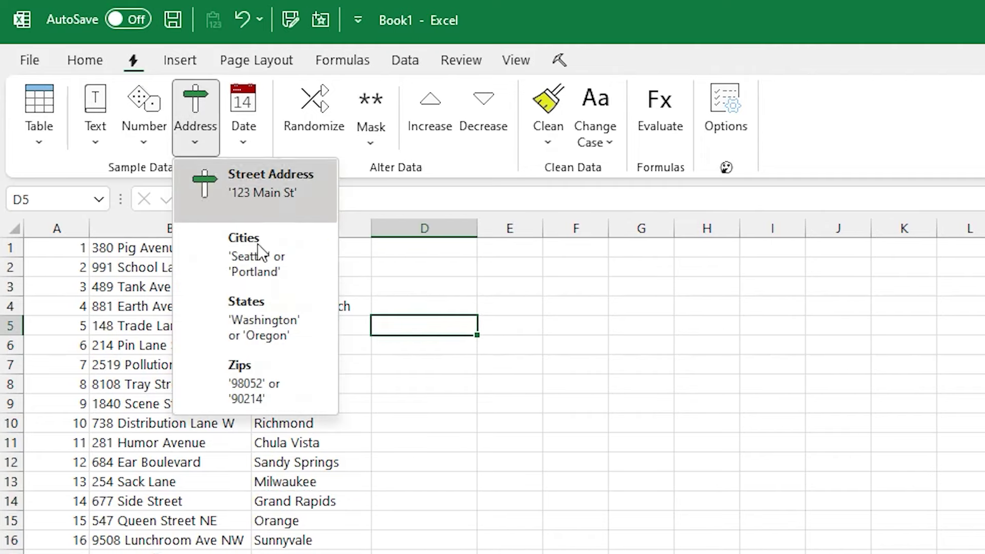
{"action": "left_click", "coordinate": [252, 325]}
{"action": "left_click_drag", "start_coordinate": [324, 265], "coordinate": [451, 266]}
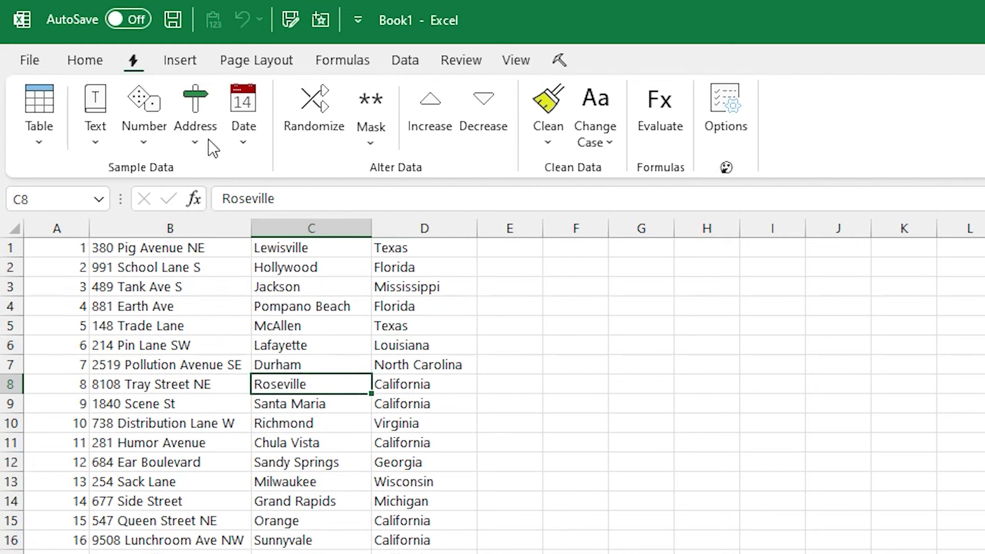
Step: Regenerate the city names in column C and the state names in column D
{"action": "left_click", "coordinate": [208, 139]}
{"action": "left_click", "coordinate": [251, 248]}
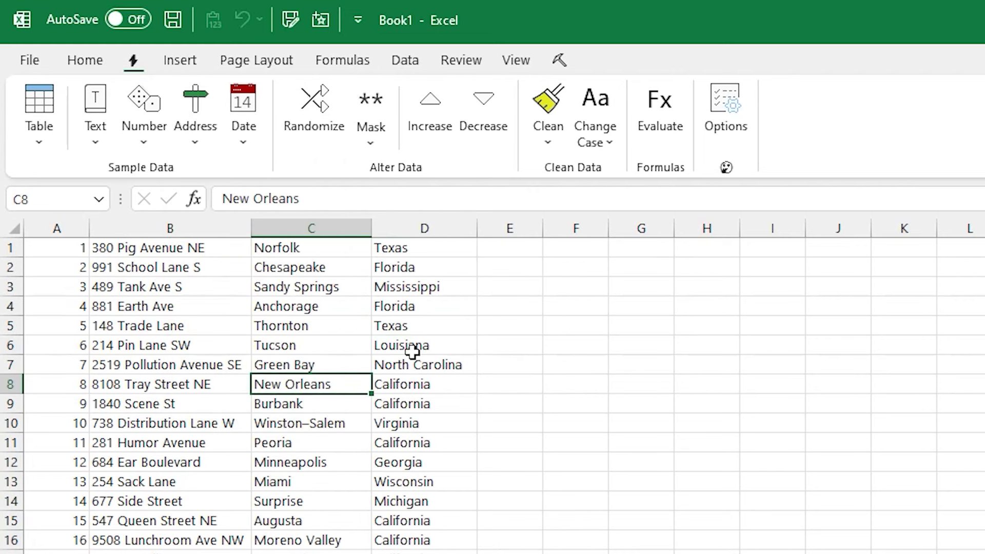
{"action": "left_click", "coordinate": [411, 347]}
{"action": "left_click", "coordinate": [211, 148]}
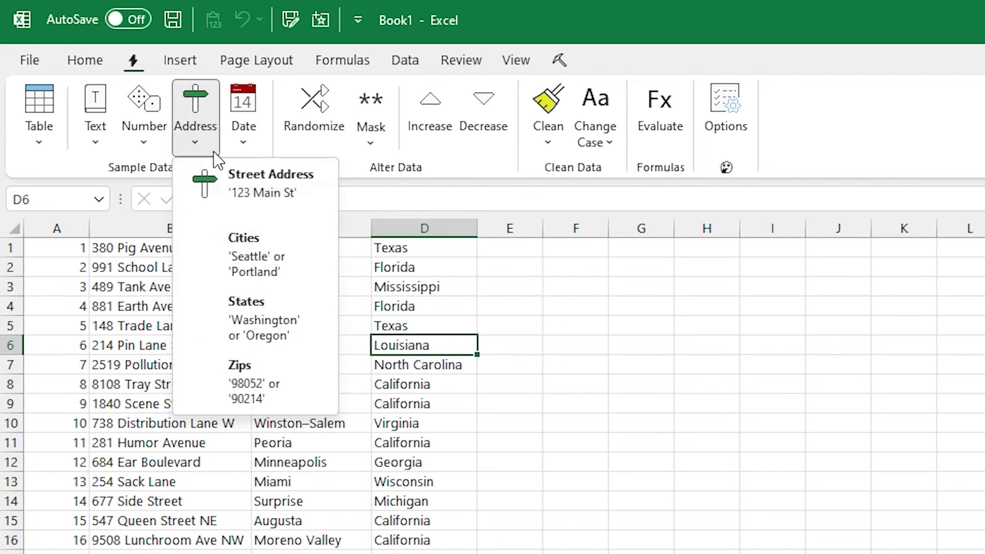
{"action": "left_click", "coordinate": [260, 327]}
{"action": "left_click_drag", "start_coordinate": [404, 382], "coordinate": [345, 391]}
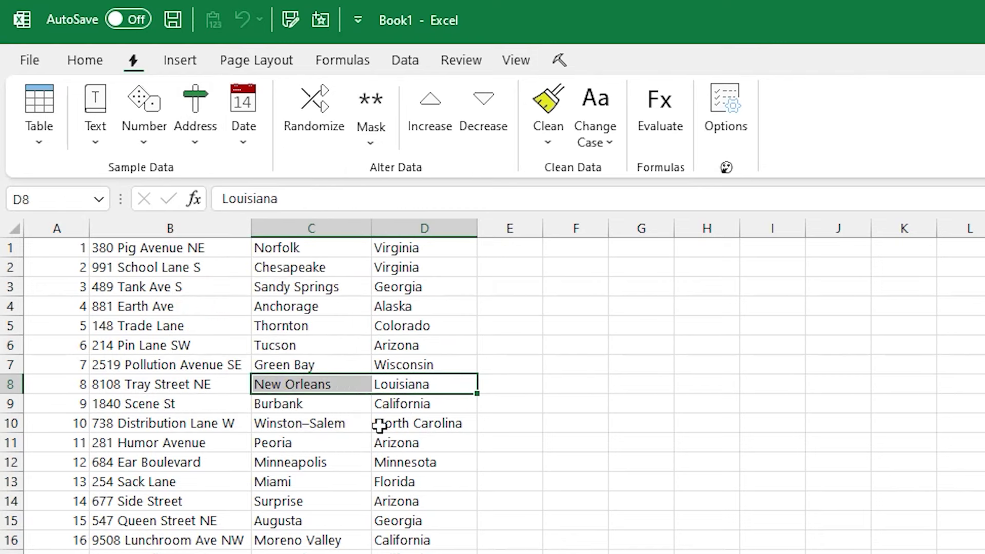
{"action": "left_click_drag", "start_coordinate": [421, 501], "coordinate": [328, 501]}
Step: Increase, then decrease, then randomize the numbers in column B with the add-in buttons
{"action": "left_click", "coordinate": [411, 551]}
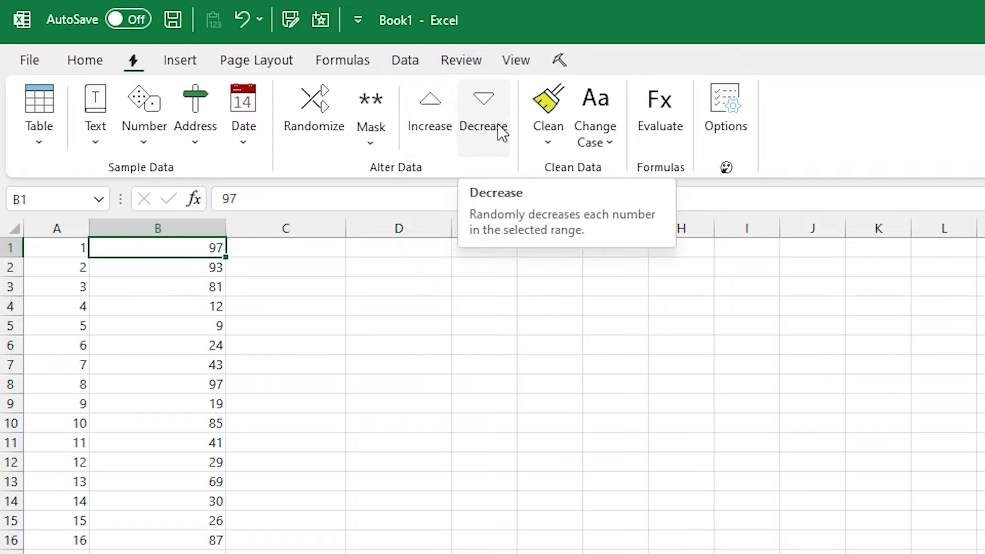
{"action": "left_click", "coordinate": [434, 127]}
{"action": "left_click", "coordinate": [434, 128]}
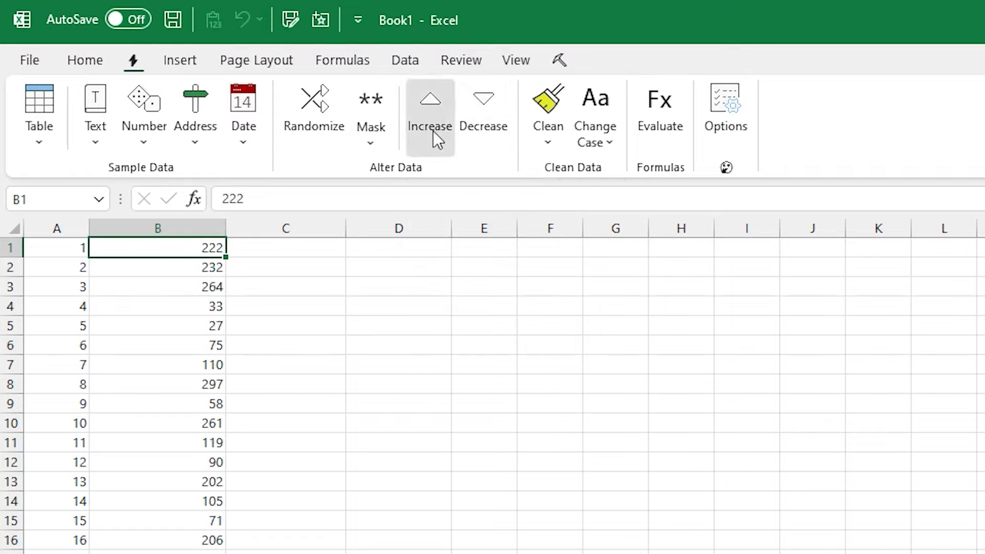
{"action": "left_click", "coordinate": [433, 131]}
{"action": "left_click", "coordinate": [432, 136]}
{"action": "left_click", "coordinate": [433, 135]}
{"action": "left_click", "coordinate": [482, 126]}
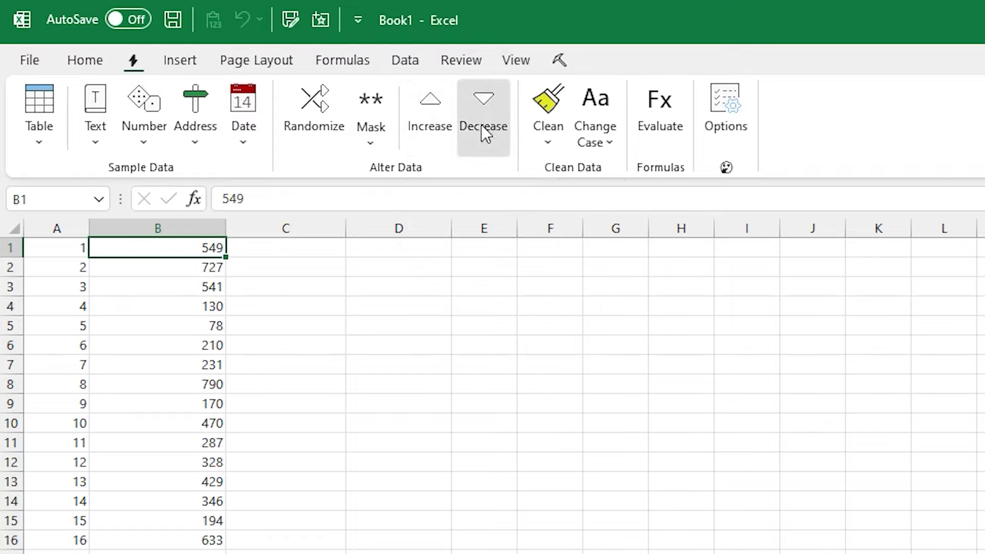
{"action": "left_click", "coordinate": [481, 125]}
{"action": "left_click", "coordinate": [415, 122]}
{"action": "left_click", "coordinate": [419, 125]}
{"action": "left_click", "coordinate": [311, 119]}
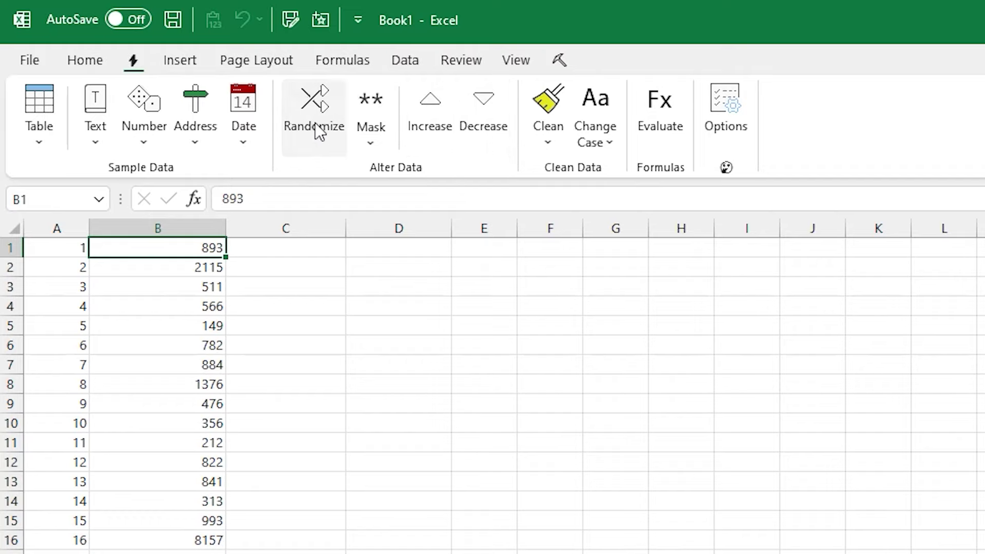
{"action": "left_click", "coordinate": [315, 125]}
{"action": "left_click", "coordinate": [315, 127]}
{"action": "left_click", "coordinate": [310, 119]}
{"action": "left_click", "coordinate": [311, 125]}
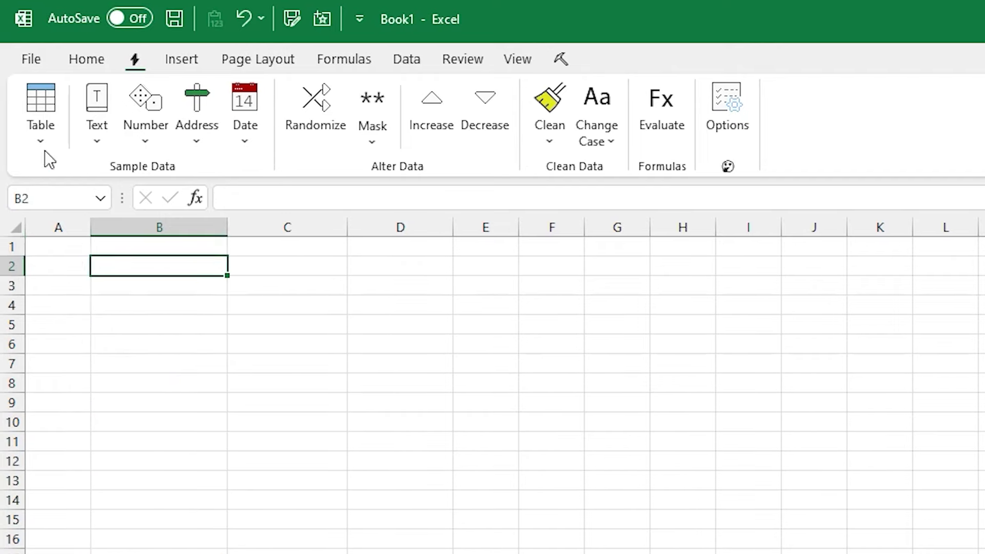
Step: Insert the sample People table (Table1) with names, addresses, emails, marital status and balances
{"action": "left_click", "coordinate": [43, 132]}
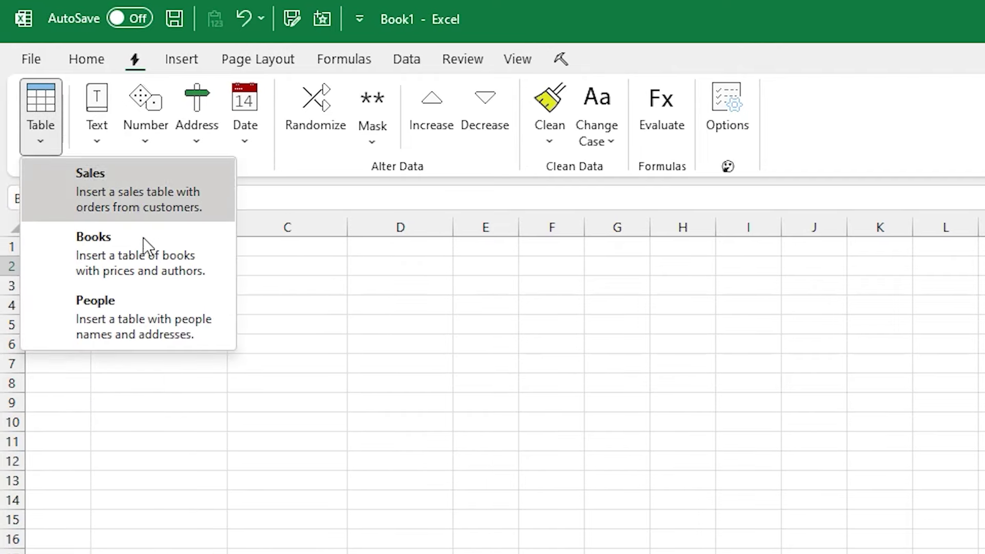
{"action": "left_click", "coordinate": [125, 321]}
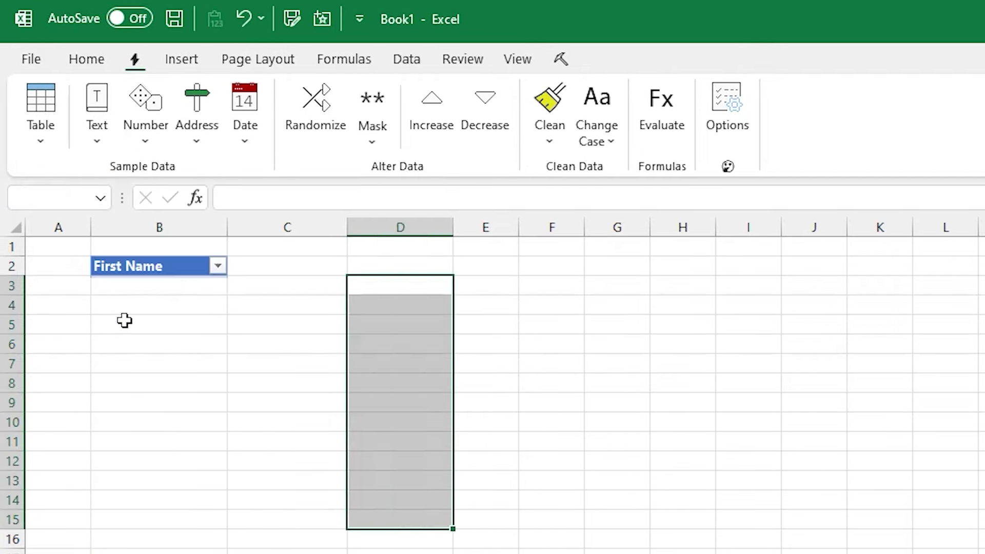
{"action": "left_click", "coordinate": [326, 365]}
{"action": "left_click", "coordinate": [451, 346]}
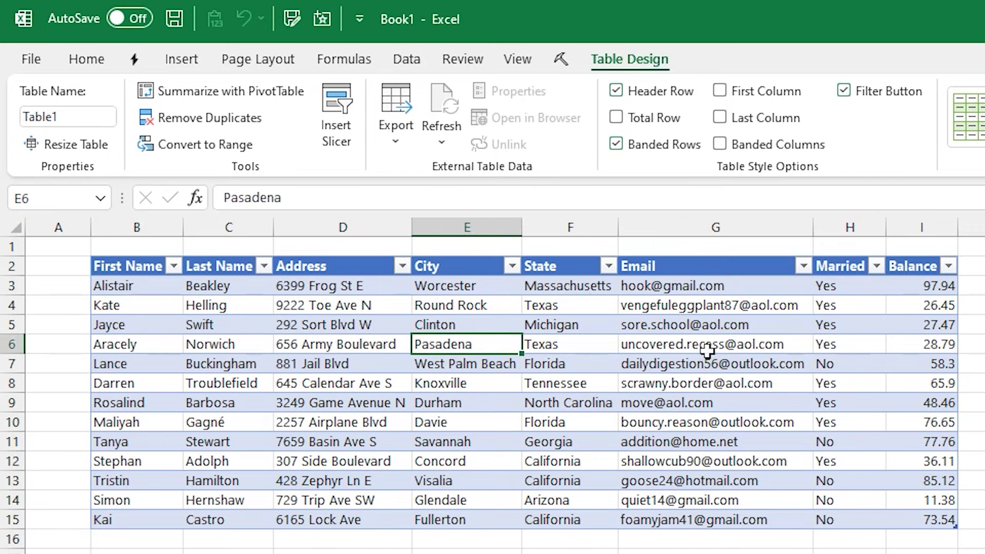
{"action": "left_click", "coordinate": [702, 366]}
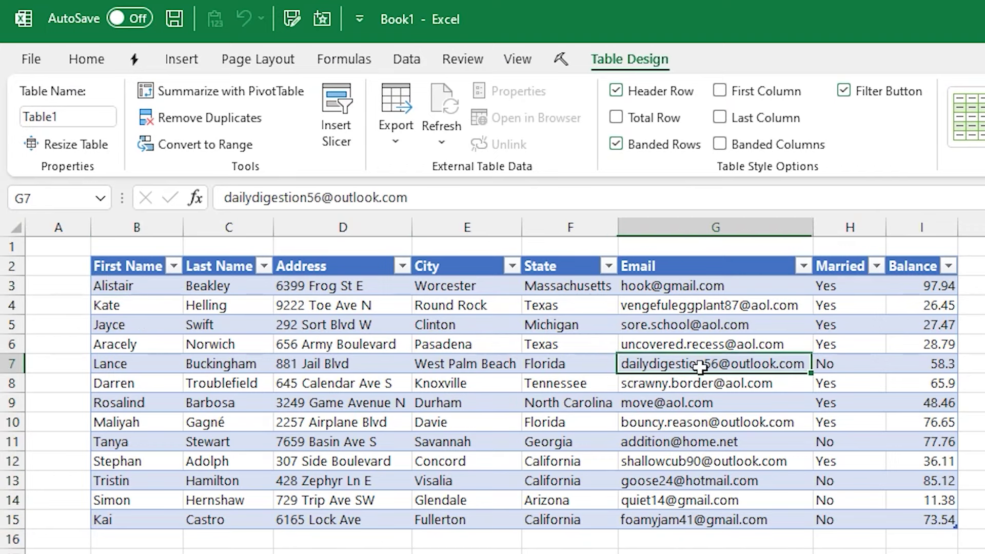
Step: Insert the add-in's sample Sales table of customer orders at cell B18 and review its totals
{"action": "left_click", "coordinate": [848, 349]}
{"action": "left_click", "coordinate": [136, 551]}
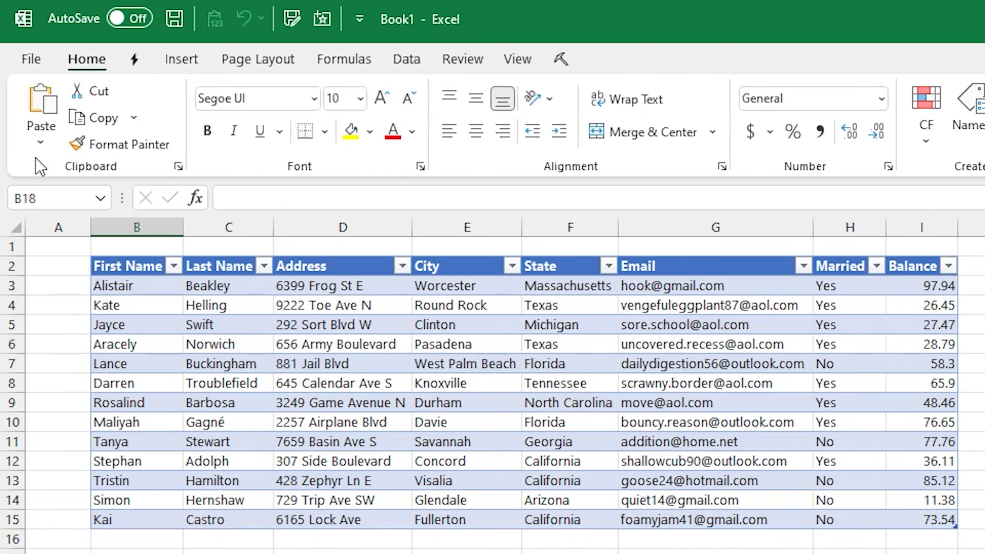
{"action": "left_click", "coordinate": [134, 59]}
{"action": "left_click", "coordinate": [29, 139]}
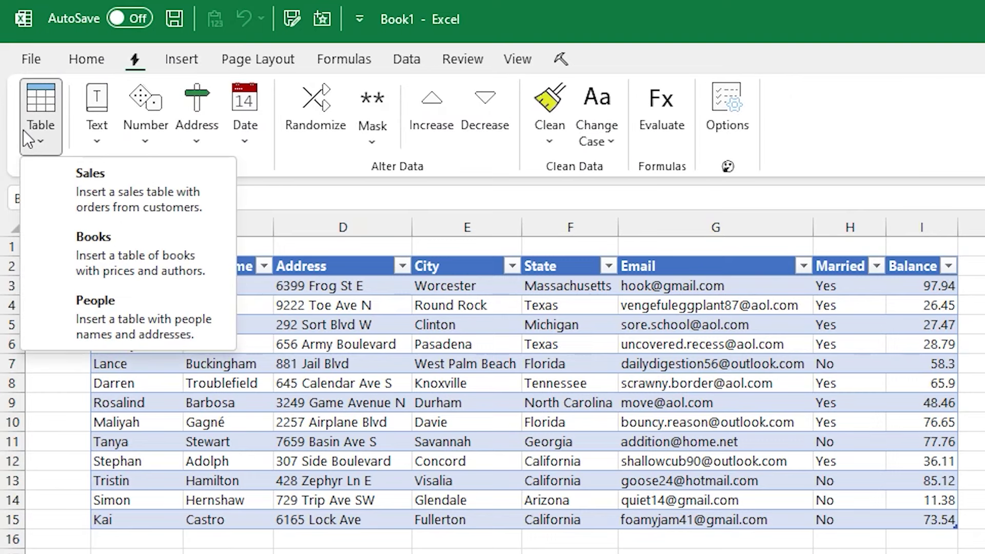
{"action": "left_click", "coordinate": [109, 187]}
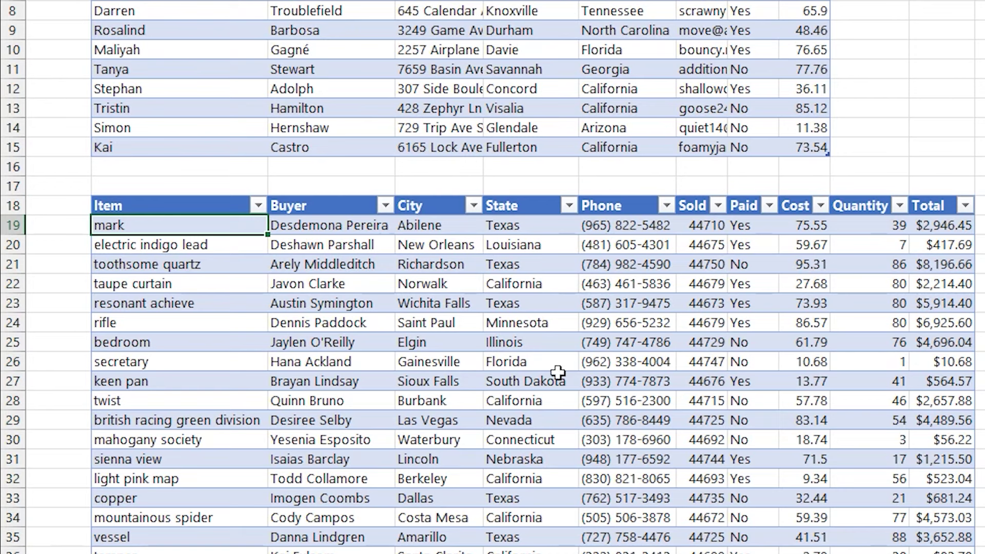
{"action": "left_click", "coordinate": [205, 329]}
{"action": "left_click", "coordinate": [328, 322]}
{"action": "left_click", "coordinate": [625, 342]}
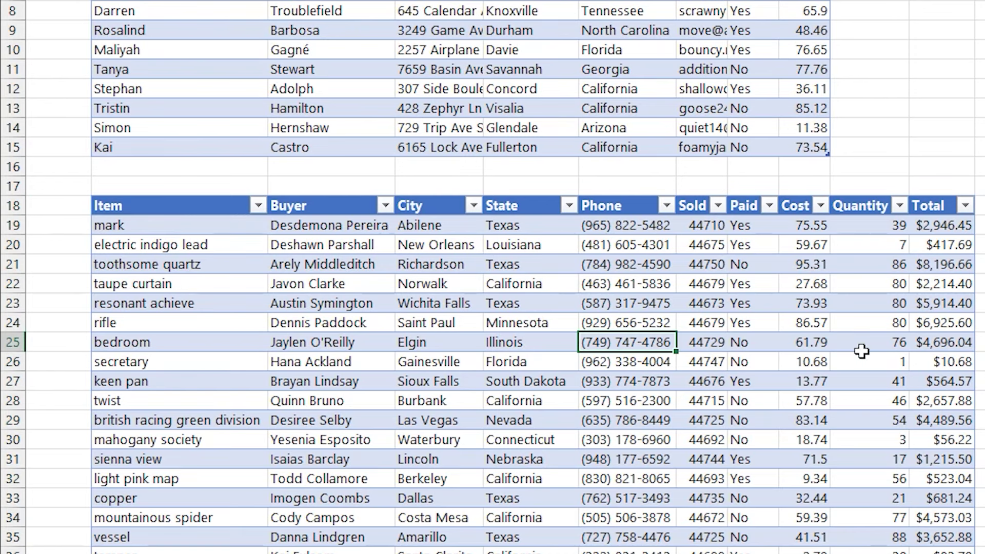
{"action": "left_click", "coordinate": [872, 342]}
{"action": "left_click", "coordinate": [942, 323]}
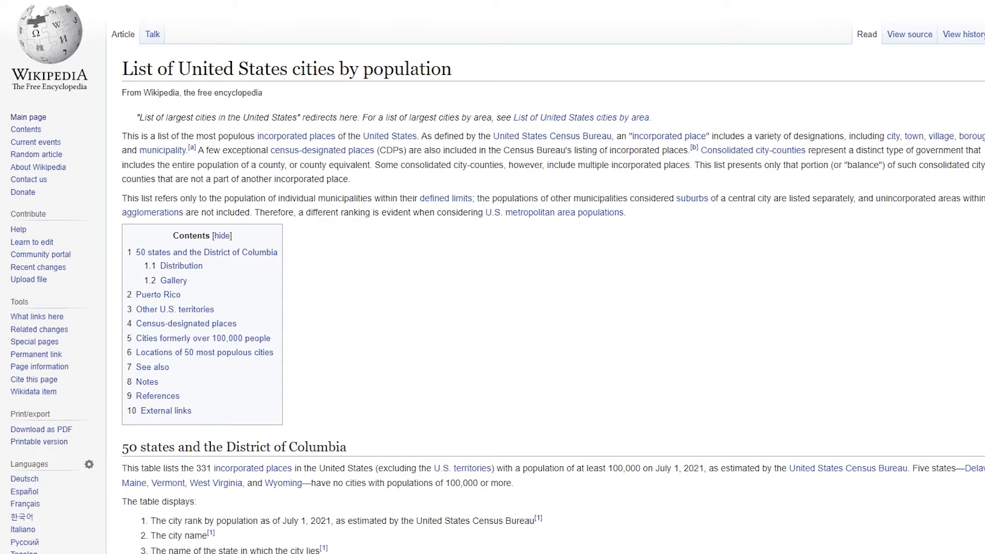
Step: Scroll the Wikipedia article down to the city population table
{"action": "scroll", "coordinate": [467, 277], "scroll_direction": "down", "scroll_amount": 20}
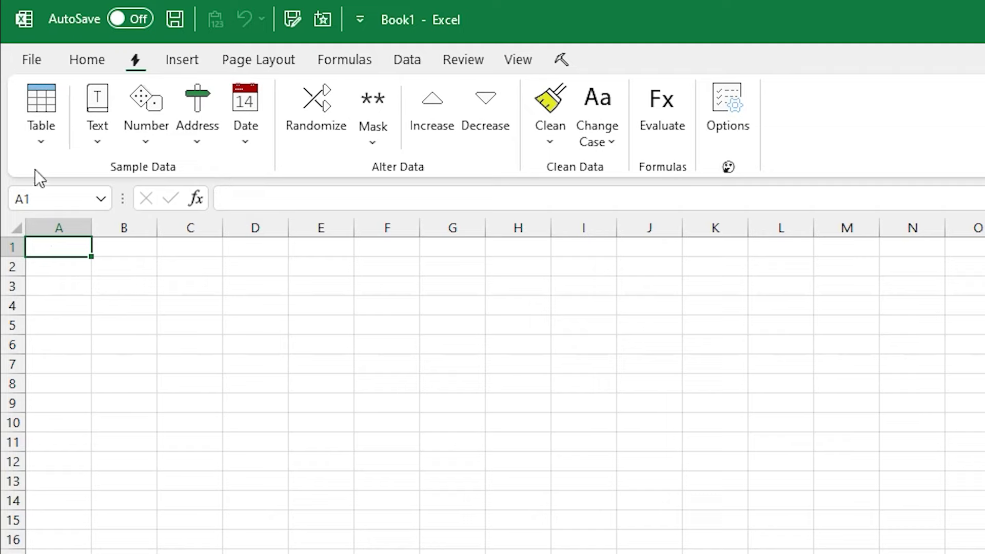
Step: Paste the copied Wikipedia city table into Book1 as plain text via Paste Special
{"action": "left_click", "coordinate": [87, 59]}
{"action": "left_click", "coordinate": [34, 144]}
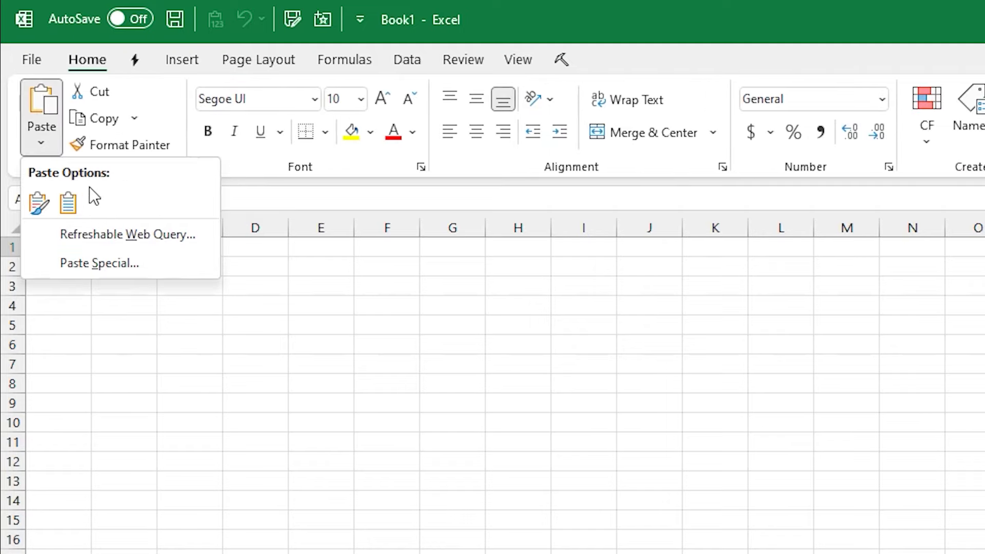
{"action": "left_click", "coordinate": [109, 261]}
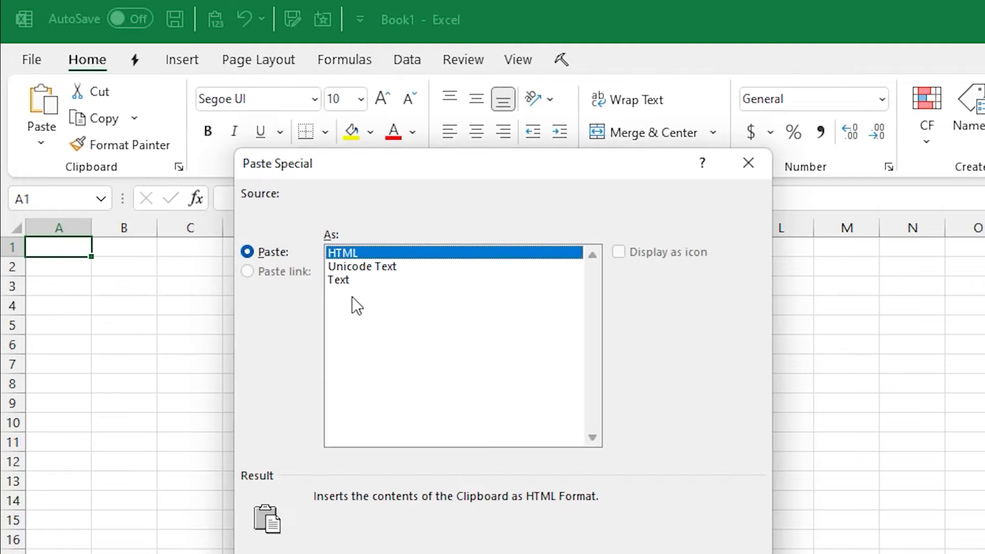
{"action": "left_click", "coordinate": [351, 280]}
{"action": "key", "text": "Return"}
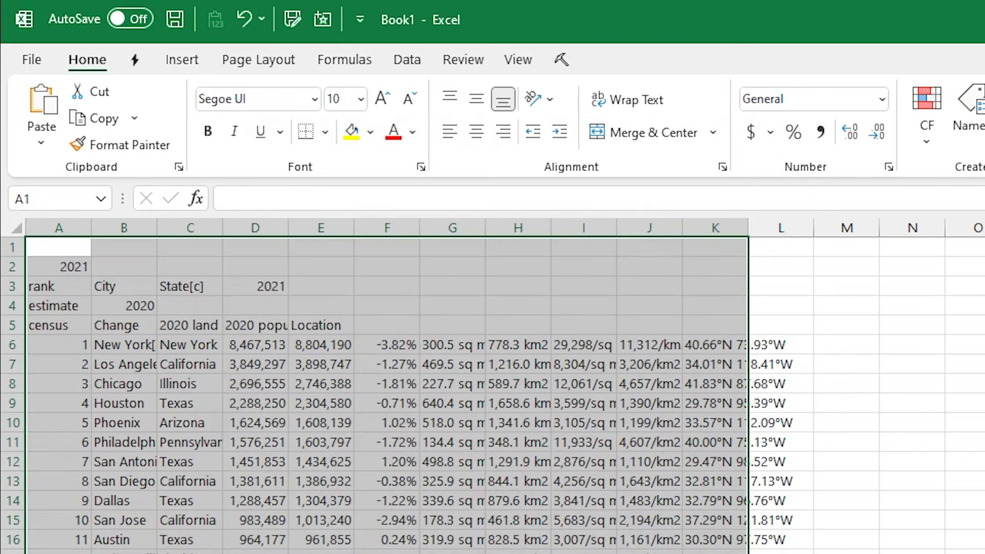
Step: Auto-fit column B to the city names and review names carrying footnote tags
{"action": "left_click", "coordinate": [648, 552]}
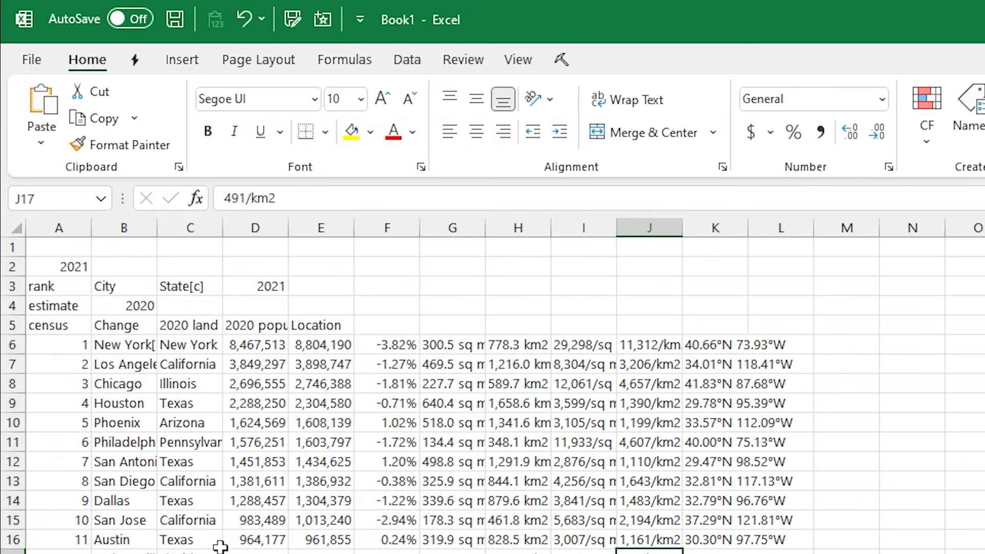
{"action": "left_click", "coordinate": [129, 501]}
{"action": "double_click", "coordinate": [156, 232]}
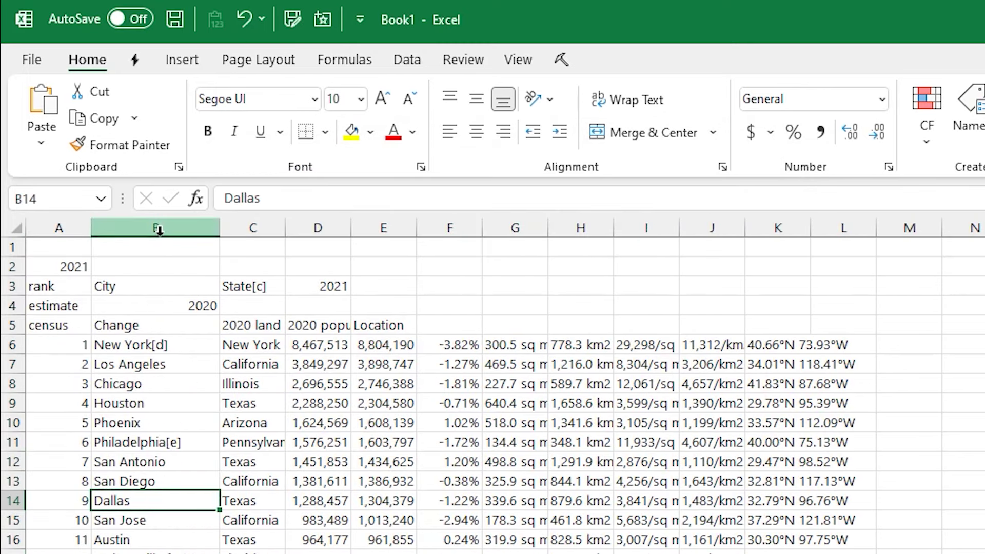
{"action": "left_click", "coordinate": [169, 445]}
{"action": "left_click", "coordinate": [180, 552]}
{"action": "key", "text": "Down"}
{"action": "key", "text": "Down"}
{"action": "key", "text": "Down"}
{"action": "key", "text": "Down"}
{"action": "key", "text": "Down"}
{"action": "key", "text": "Down"}
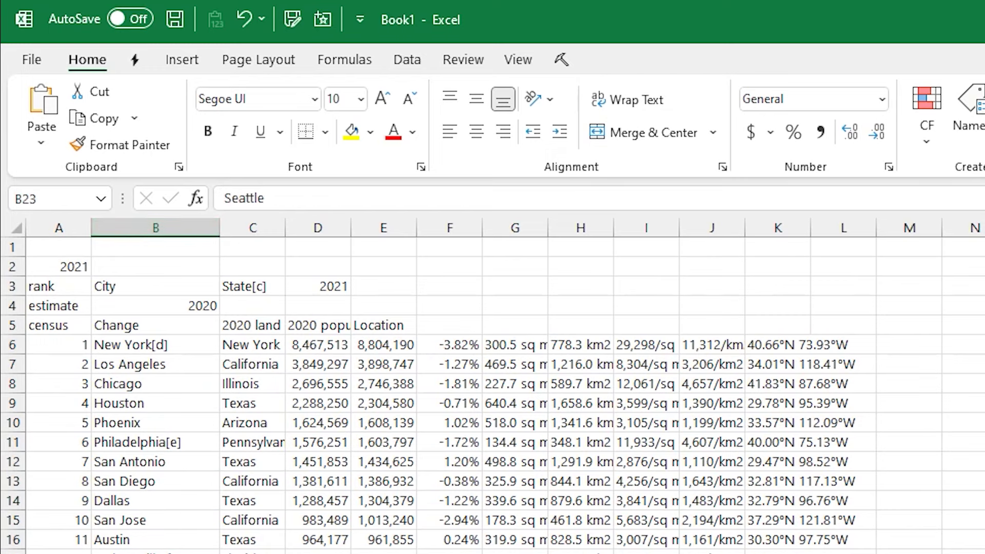
{"action": "key", "text": "Down"}
{"action": "key", "text": "Down"}
{"action": "key", "text": "Down"}
{"action": "key", "text": "Down"}
{"action": "key", "text": "Down"}
{"action": "key", "text": "Down"}
{"action": "key", "text": "Down"}
{"action": "scroll", "coordinate": [492, 395], "scroll_direction": "down", "scroll_amount": 10}
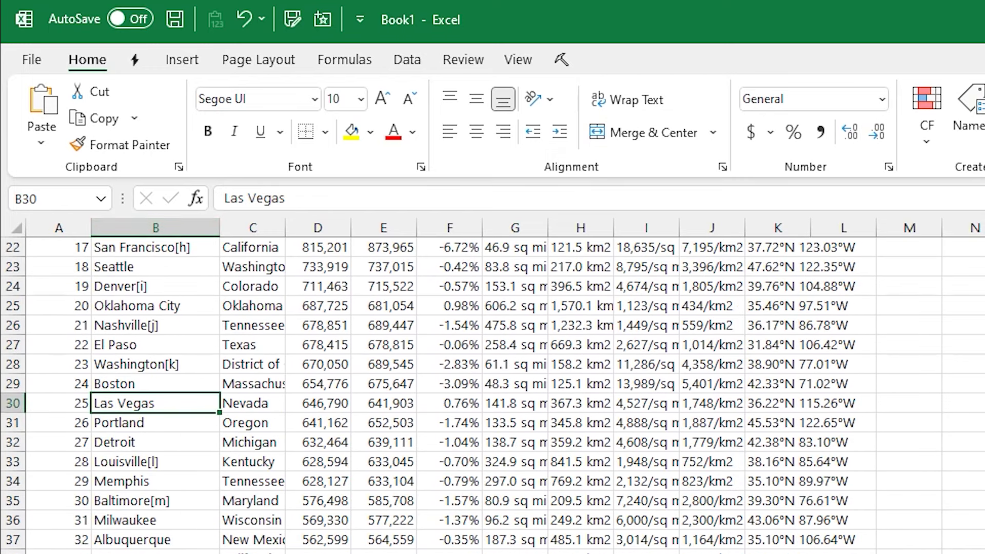
{"action": "scroll", "coordinate": [492, 395], "scroll_direction": "up", "scroll_amount": 9}
{"action": "scroll", "coordinate": [121, 439], "scroll_direction": "up", "scroll_amount": 1}
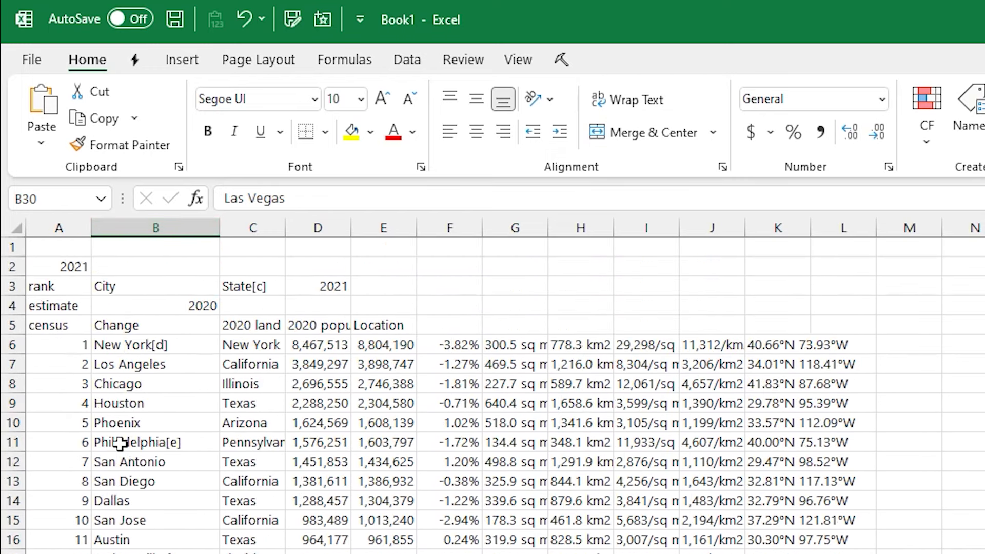
Step: Insert a blank row 5 above the census header row
{"action": "left_click", "coordinate": [132, 366]}
{"action": "left_click", "coordinate": [110, 501]}
{"action": "key", "text": "Down"}
{"action": "key", "text": "Down"}
{"action": "key", "text": "Down"}
{"action": "key", "text": "Down"}
{"action": "key", "text": "Down"}
{"action": "key", "text": "Down"}
{"action": "key", "text": "Down"}
{"action": "key", "text": "Down"}
{"action": "key", "text": "Down"}
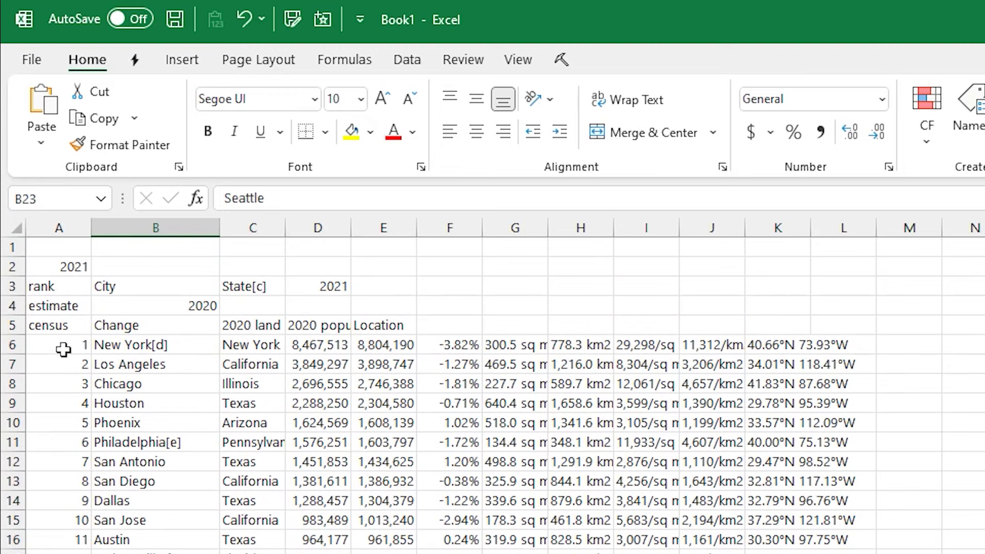
{"action": "left_click", "coordinate": [13, 325]}
{"action": "right_click", "coordinate": [13, 325]}
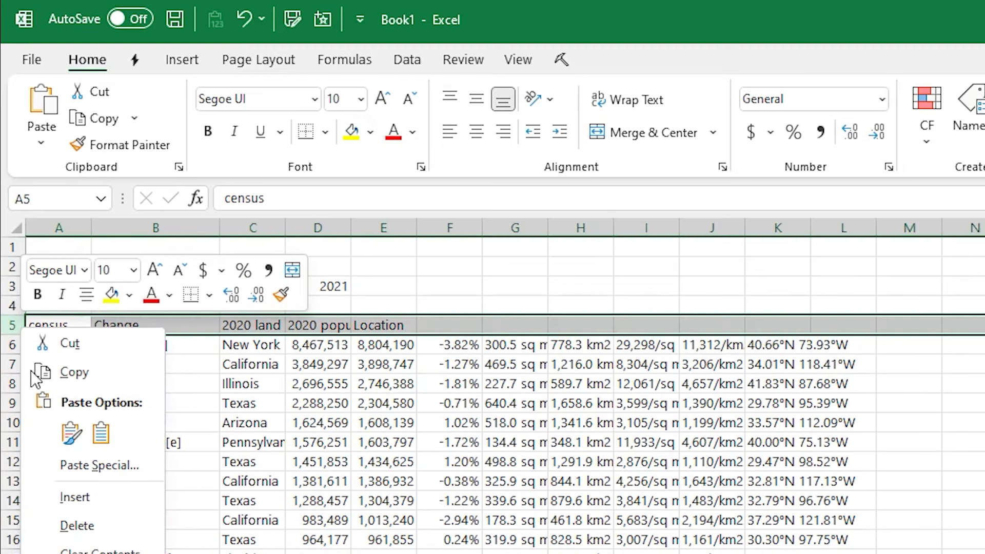
{"action": "left_click", "coordinate": [75, 498]}
{"action": "left_click", "coordinate": [128, 478]}
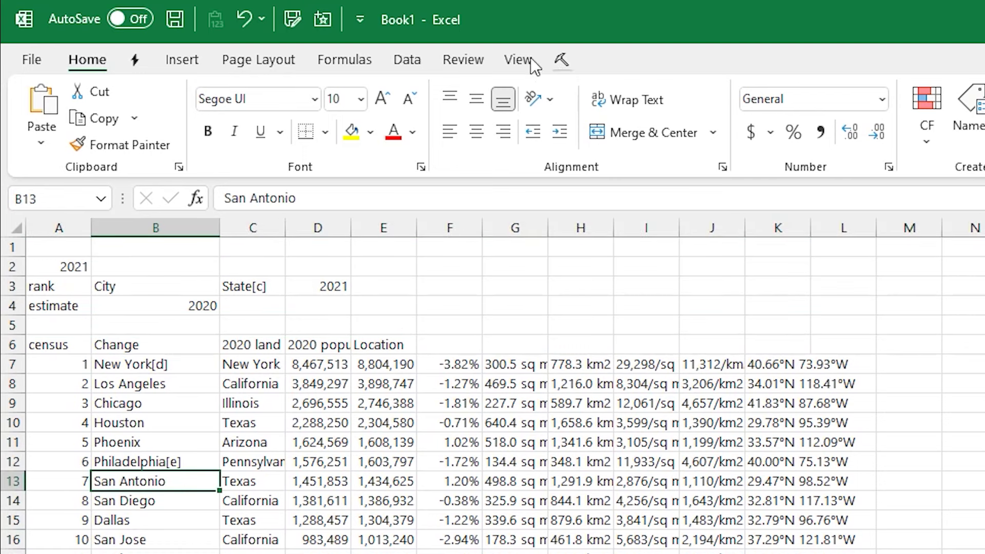
Step: Apply Clean > Remove Brackets to the city names, turning 'Philadelphia[e]' into 'Philadelphia'
{"action": "left_click", "coordinate": [135, 60]}
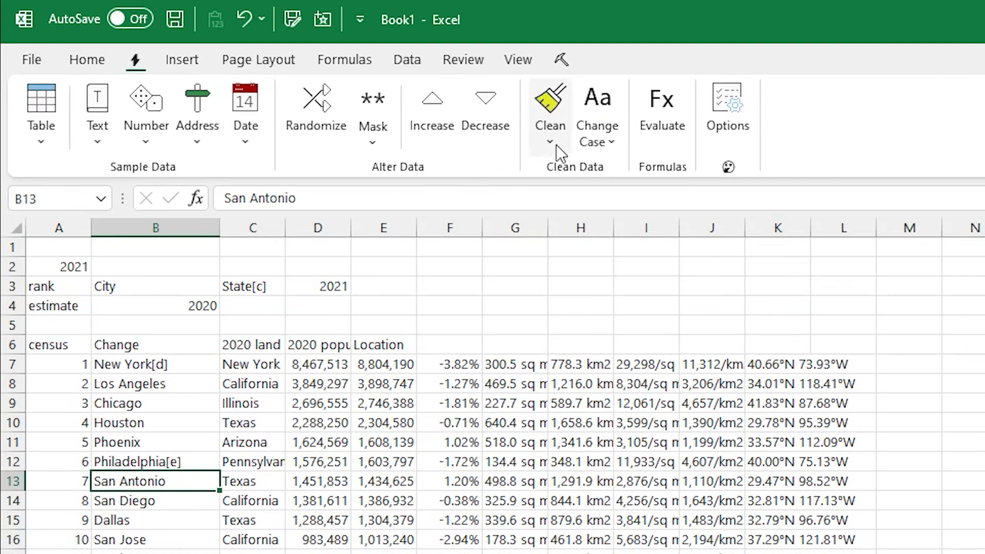
{"action": "left_click", "coordinate": [143, 463]}
{"action": "left_click", "coordinate": [550, 128]}
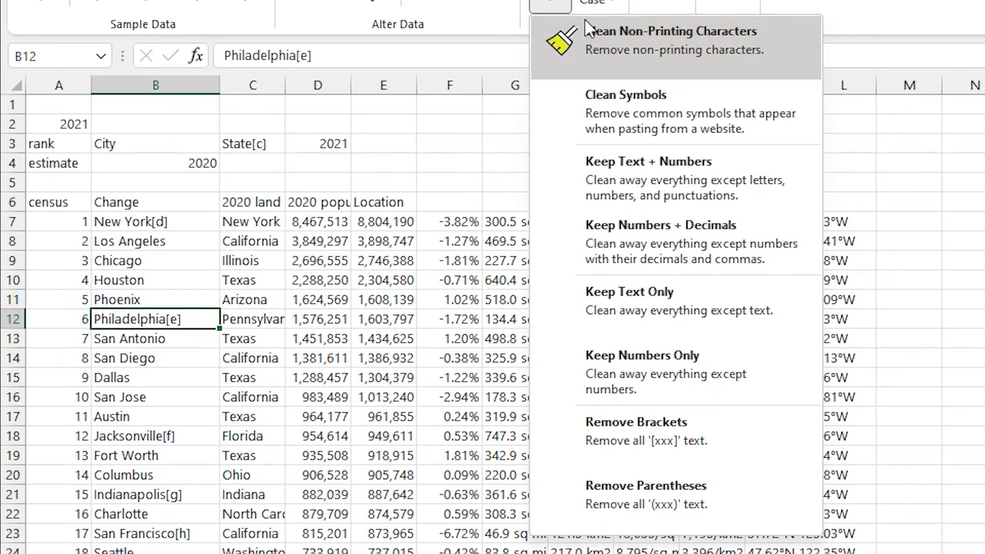
{"action": "left_click", "coordinate": [734, 448]}
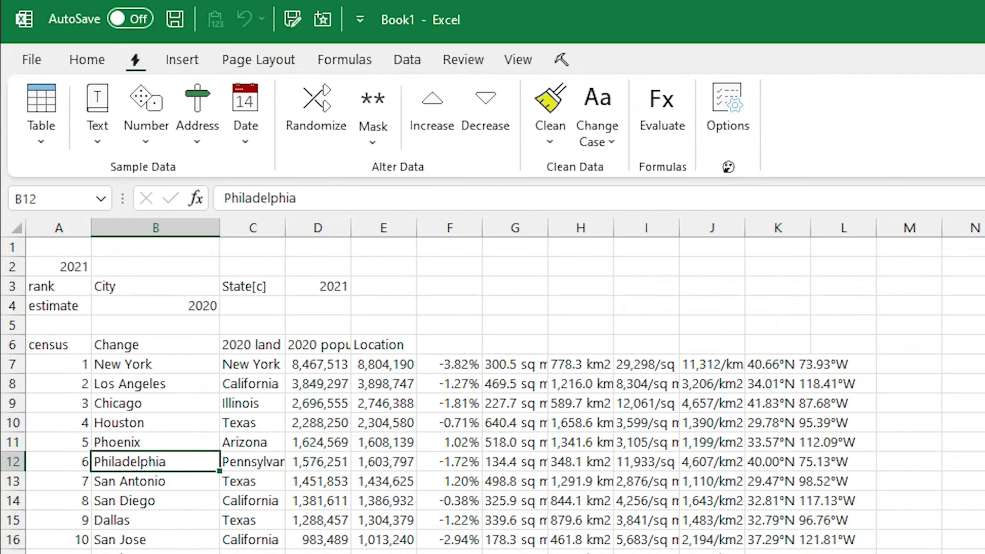
{"action": "scroll", "coordinate": [493, 395], "scroll_direction": "down", "scroll_amount": 12}
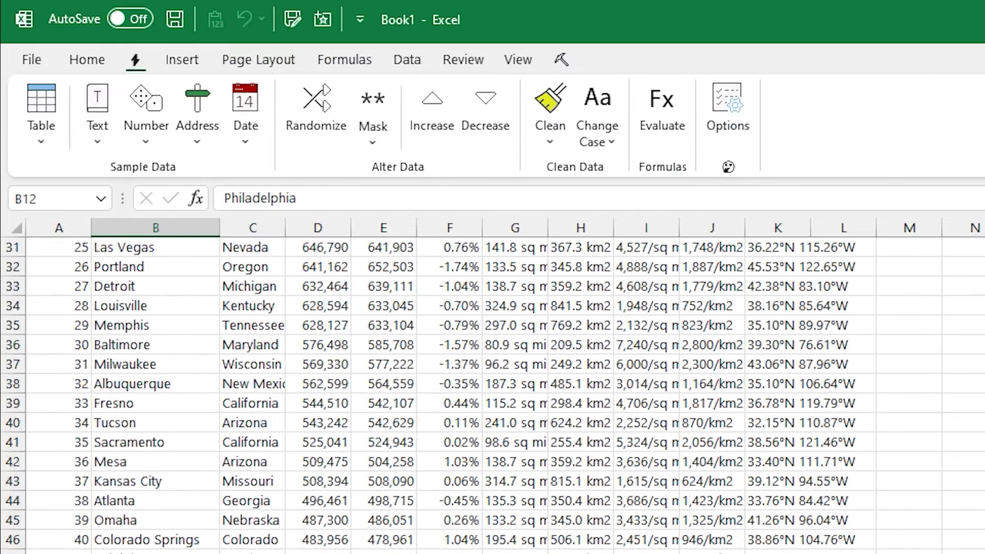
{"action": "scroll", "coordinate": [160, 409], "scroll_direction": "up", "scroll_amount": 12}
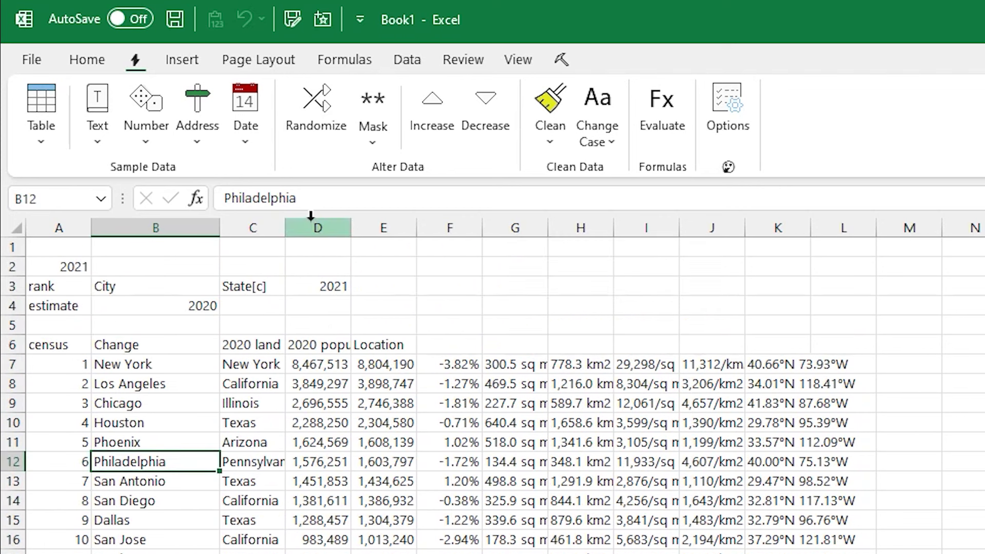
Step: Widen columns C, D and E to fit their contents, and column G to width 16.00
{"action": "left_click_drag", "start_coordinate": [294, 228], "coordinate": [304, 229]}
{"action": "left_click_drag", "start_coordinate": [370, 229], "coordinate": [397, 228]}
{"action": "left_click_drag", "start_coordinate": [463, 227], "coordinate": [465, 227]}
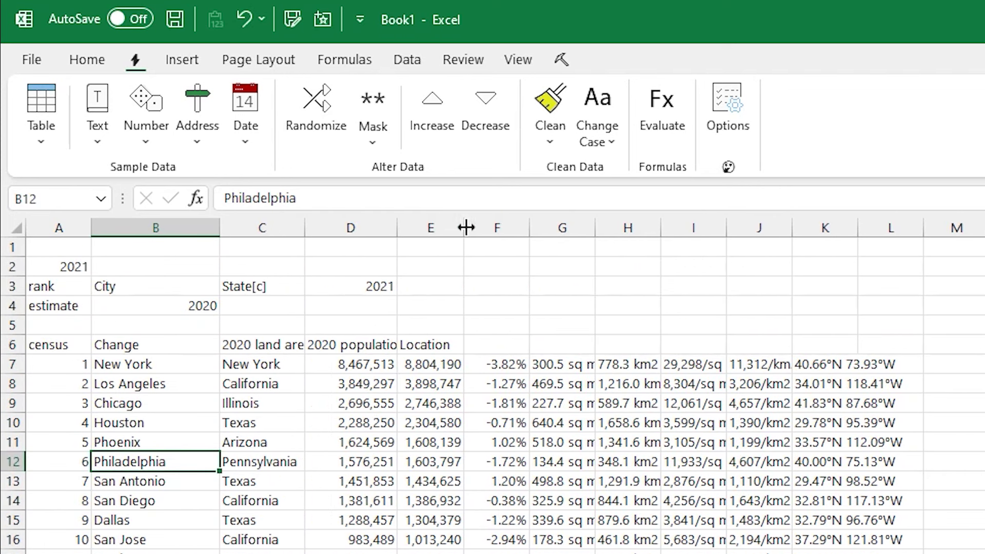
{"action": "left_click", "coordinate": [503, 536]}
{"action": "left_click", "coordinate": [579, 536]}
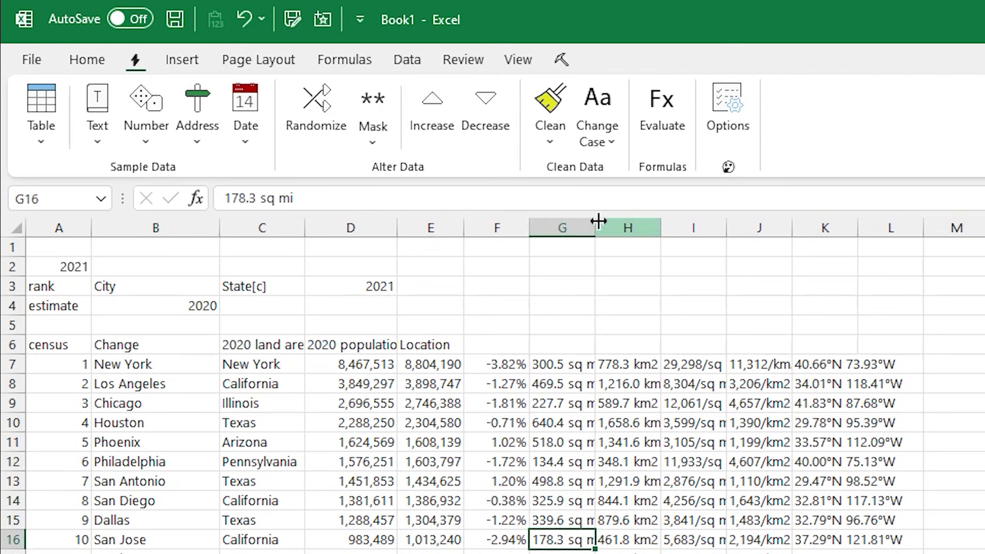
{"action": "left_click_drag", "start_coordinate": [595, 227], "coordinate": [627, 227]}
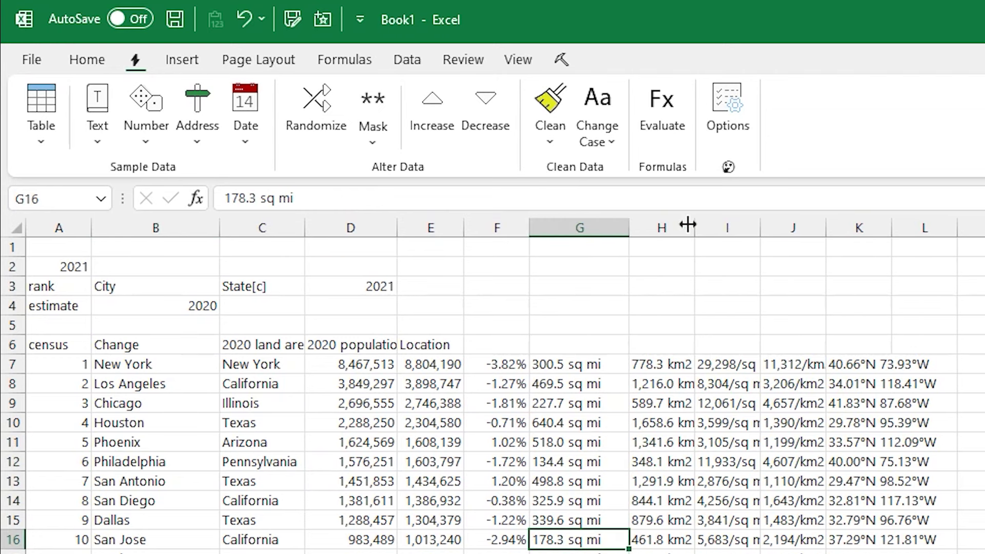
Step: Auto-fit columns H, I, J and K to their contents, then narrow column J slightly
{"action": "double_click", "coordinate": [695, 227]}
{"action": "double_click", "coordinate": [772, 228]}
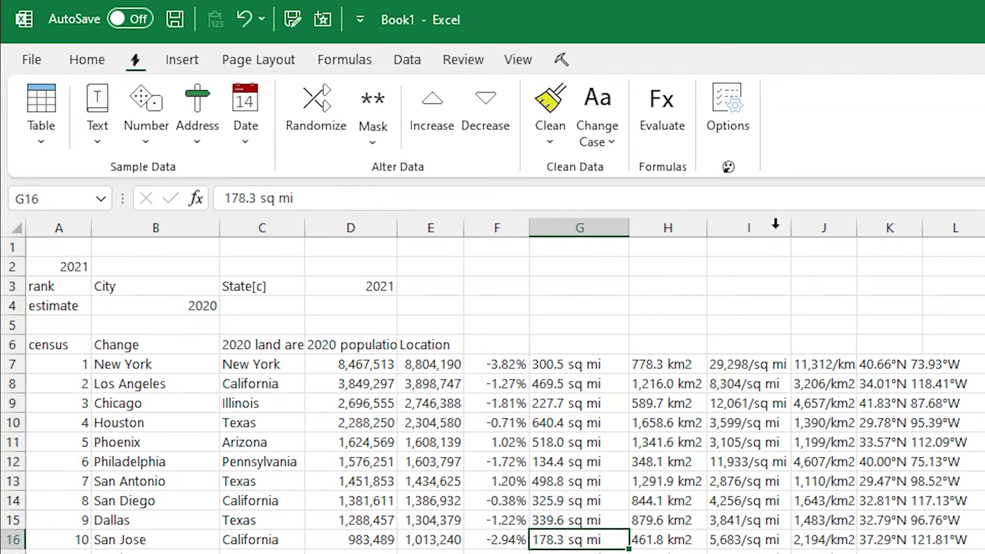
{"action": "double_click", "coordinate": [855, 227]}
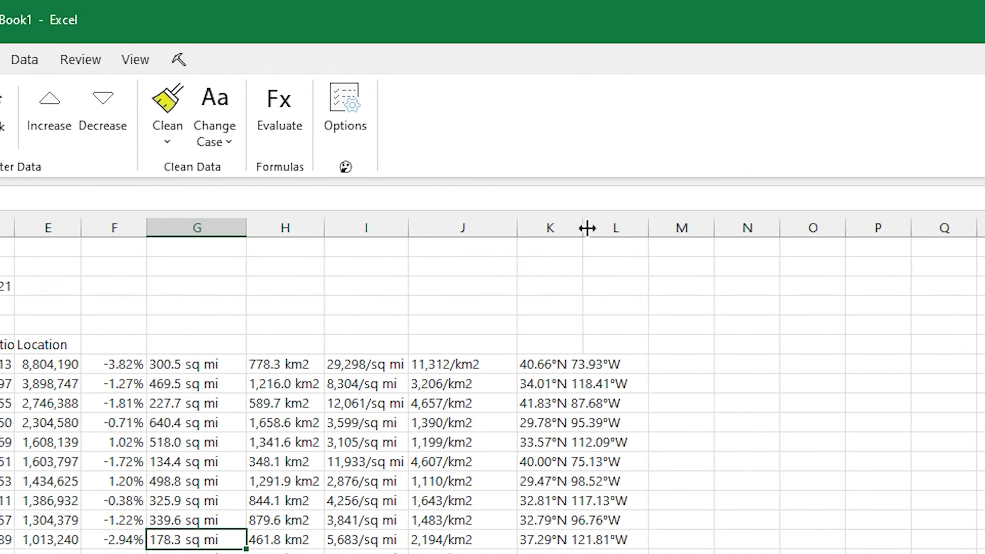
{"action": "double_click", "coordinate": [587, 228]}
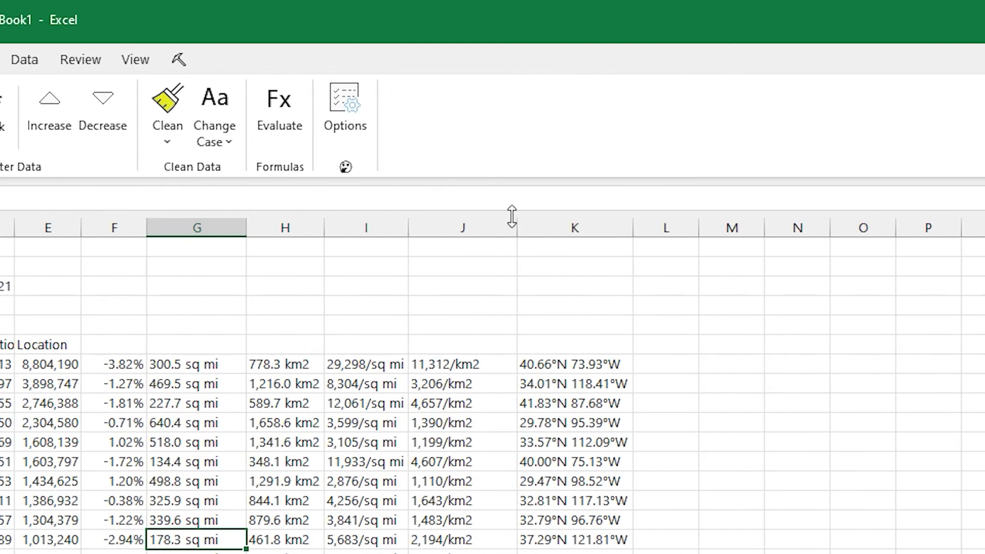
{"action": "left_click_drag", "start_coordinate": [512, 216], "coordinate": [493, 226]}
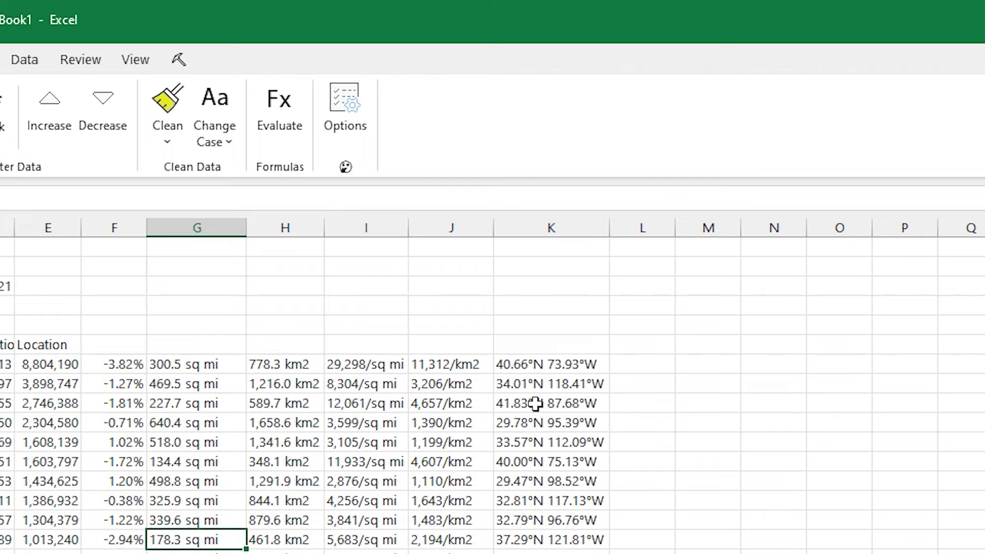
{"action": "left_click", "coordinate": [645, 365]}
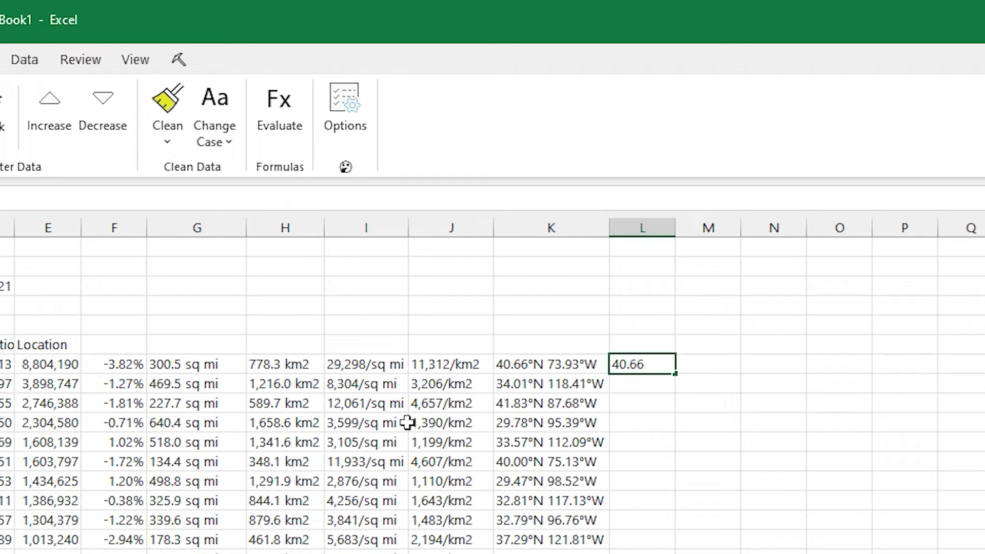
Step: Enter New York's latitude 40.66°N in column L beside its coordinates
{"action": "key", "text": "Escape"}
{"action": "left_click", "coordinate": [529, 365]}
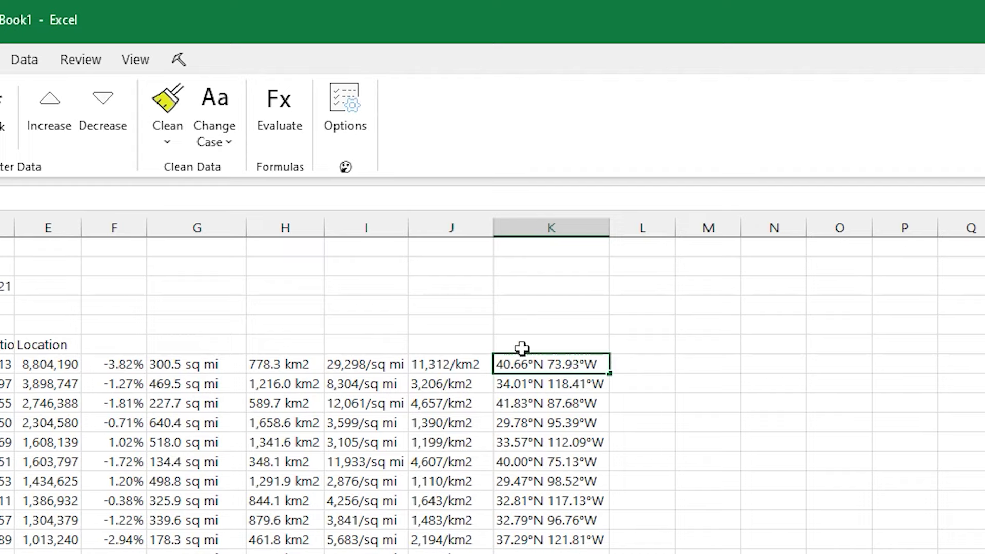
{"action": "left_click", "coordinate": [652, 360]}
{"action": "type", "text": "40.66°N"}
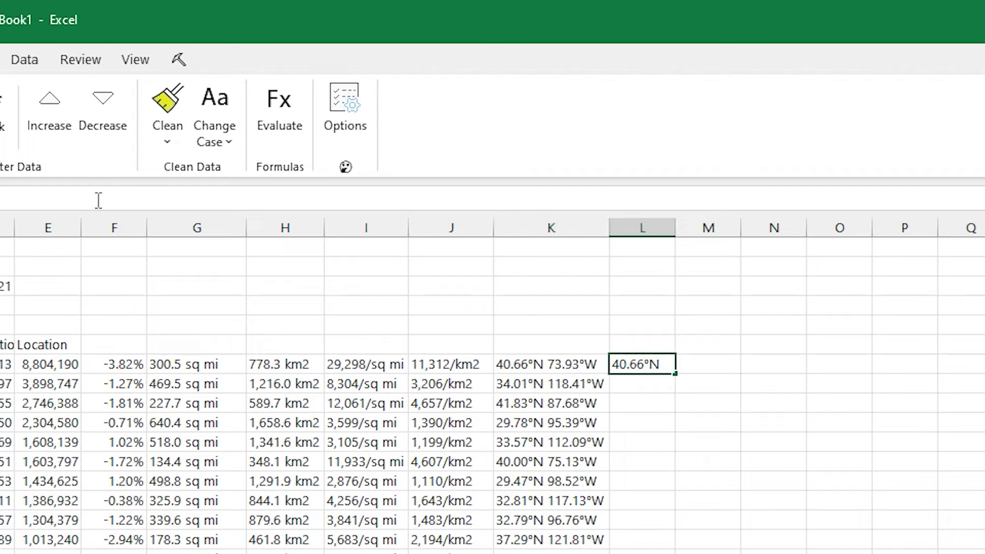
{"action": "key", "text": "Return"}
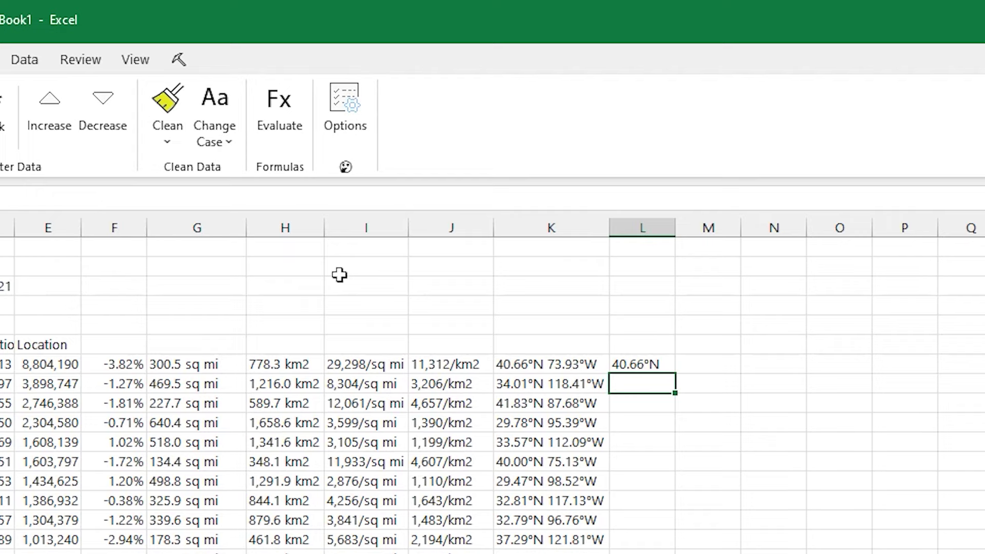
{"action": "left_click", "coordinate": [543, 389]}
{"action": "type", "text": "40.66°N"}
{"action": "key", "text": "ctrl+z"}
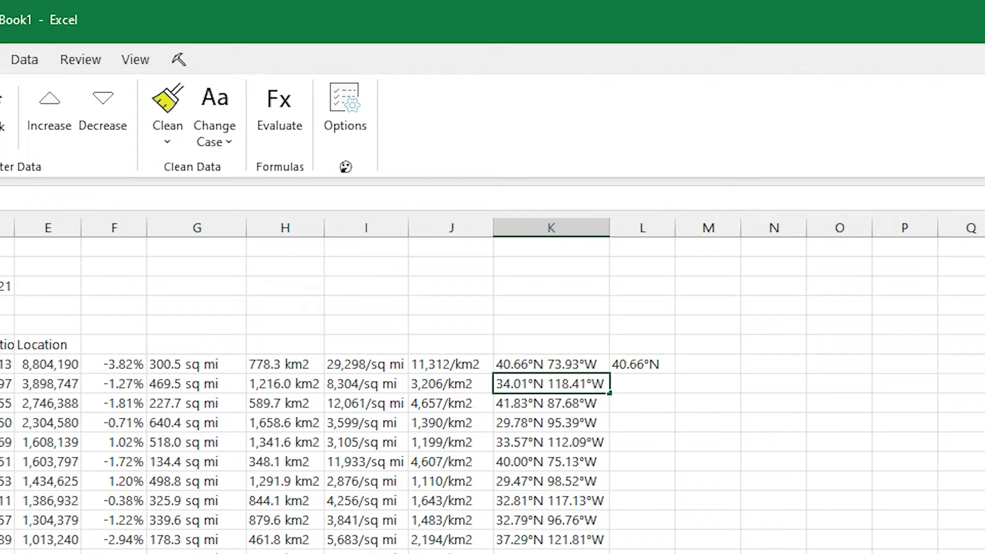
Step: Type 34.01°N for the second city and Flash Fill the remaining latitudes with Ctrl+E
{"action": "left_click", "coordinate": [625, 388]}
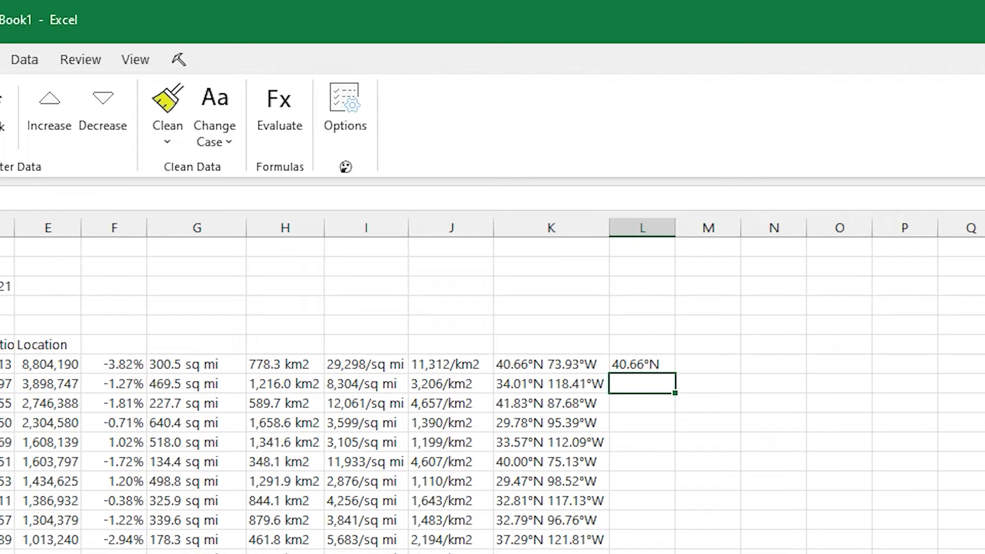
{"action": "type", "text": "34.01°N"}
{"action": "key", "text": "Return"}
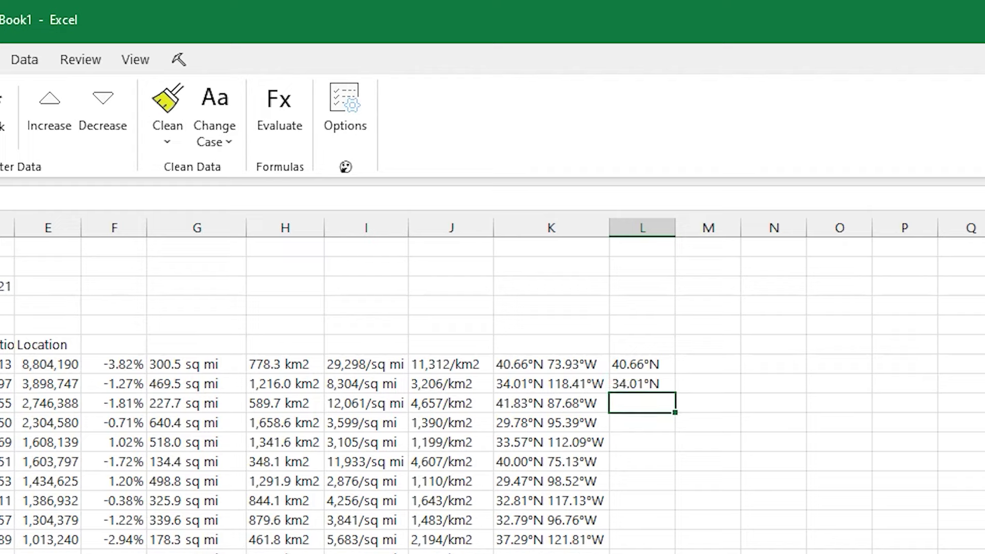
{"action": "key", "text": "ctrl+e"}
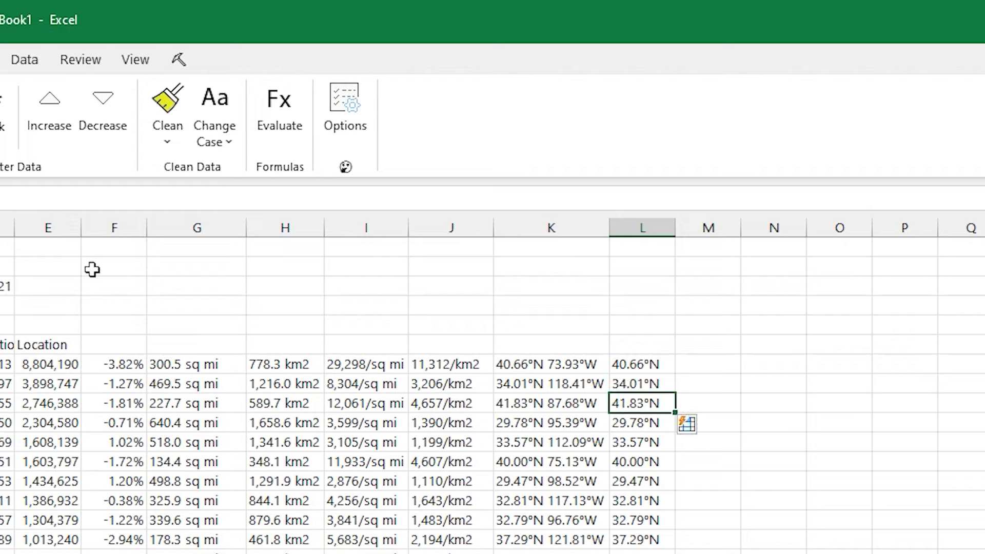
{"action": "left_click", "coordinate": [699, 426]}
{"action": "left_click", "coordinate": [699, 425]}
{"action": "scroll", "coordinate": [701, 425], "scroll_direction": "down", "scroll_amount": 1}
{"action": "scroll", "coordinate": [700, 426], "scroll_direction": "down", "scroll_amount": 18}
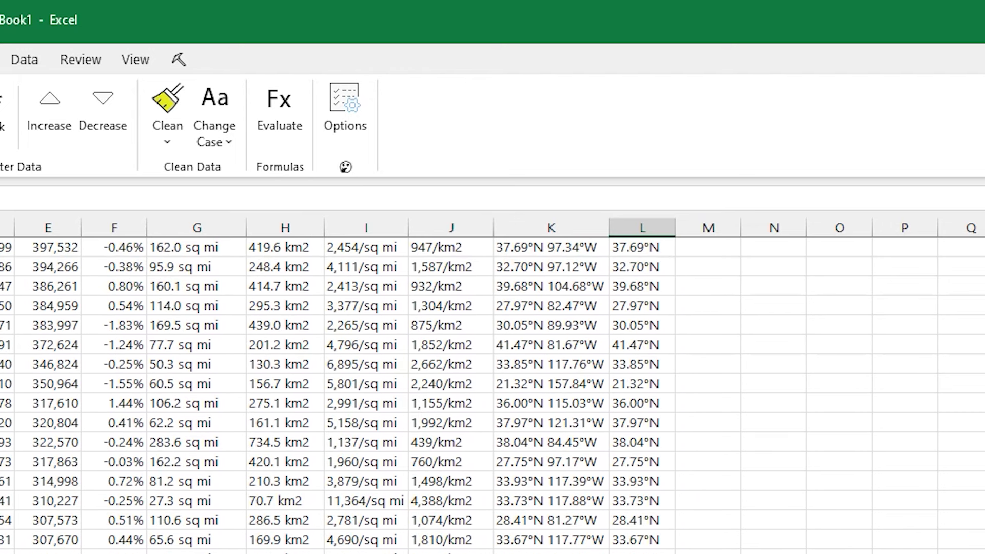
{"action": "scroll", "coordinate": [646, 511], "scroll_direction": "up", "scroll_amount": 19}
{"action": "scroll", "coordinate": [645, 511], "scroll_direction": "up", "scroll_amount": 2}
{"action": "left_click", "coordinate": [563, 302]}
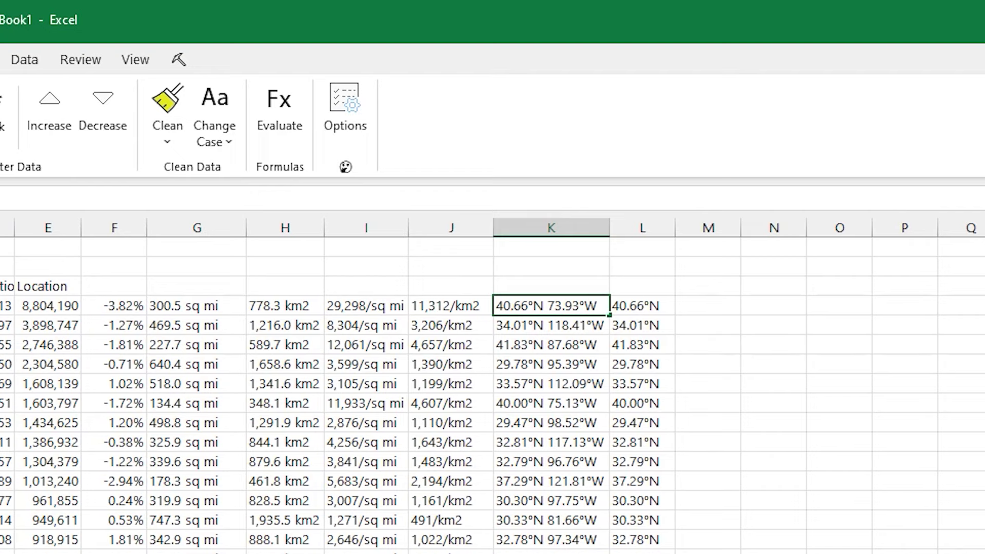
Step: Type 73.93°W in column M beside the first latitude and Flash Fill the rest with Ctrl+E
{"action": "left_click", "coordinate": [699, 306]}
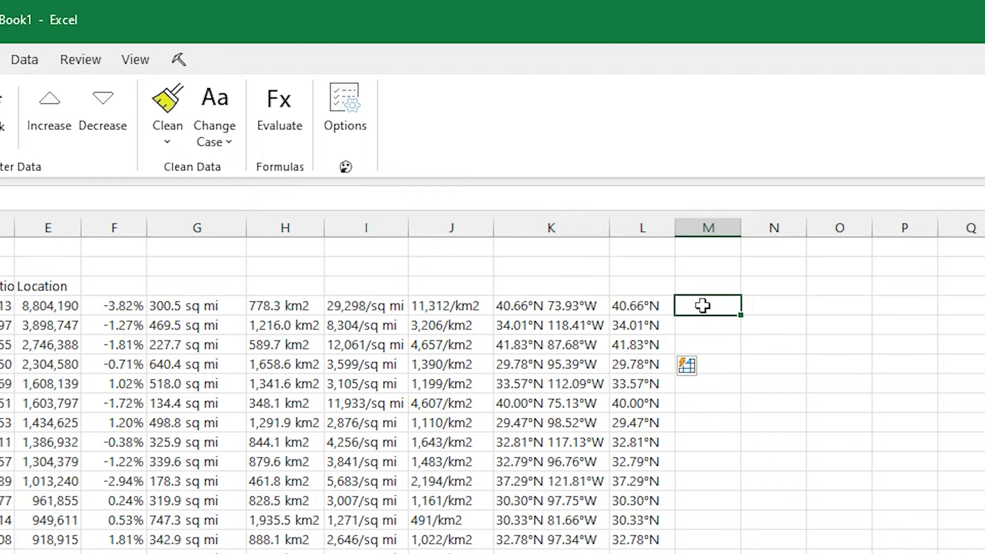
{"action": "type", "text": "73.93°W"}
{"action": "key", "text": "Return"}
{"action": "key", "text": "ctrl+e"}
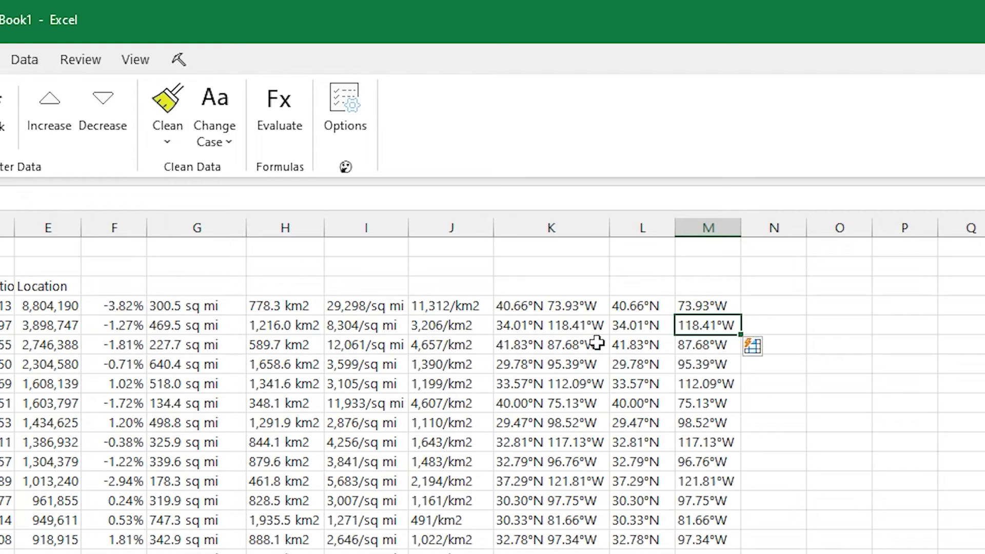
Step: Check the extracted longitude and latitude values down columns L and M
{"action": "left_click", "coordinate": [596, 323]}
{"action": "left_click", "coordinate": [631, 323]}
{"action": "left_click", "coordinate": [679, 328]}
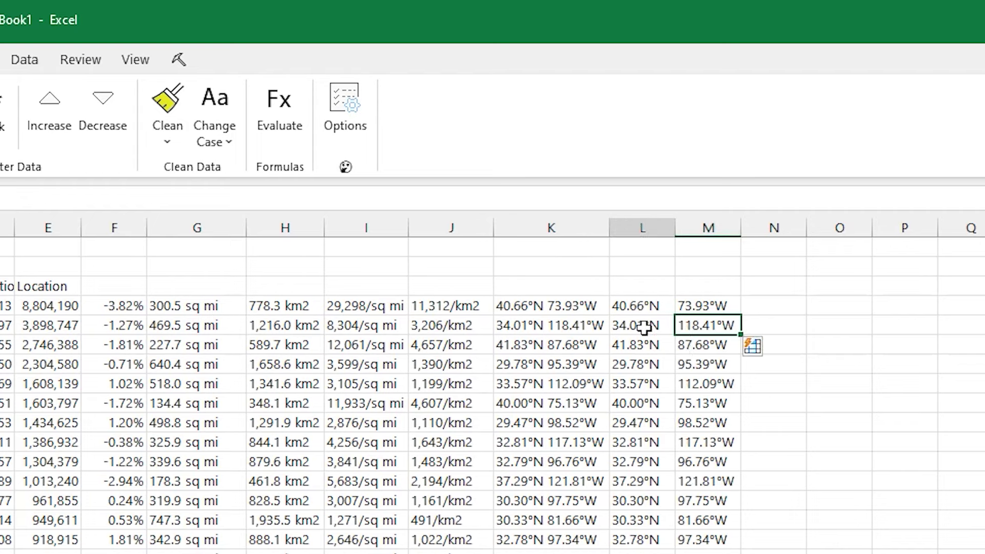
{"action": "left_click", "coordinate": [696, 365]}
{"action": "left_click", "coordinate": [700, 443]}
{"action": "left_click", "coordinate": [667, 484]}
{"action": "left_click", "coordinate": [662, 539]}
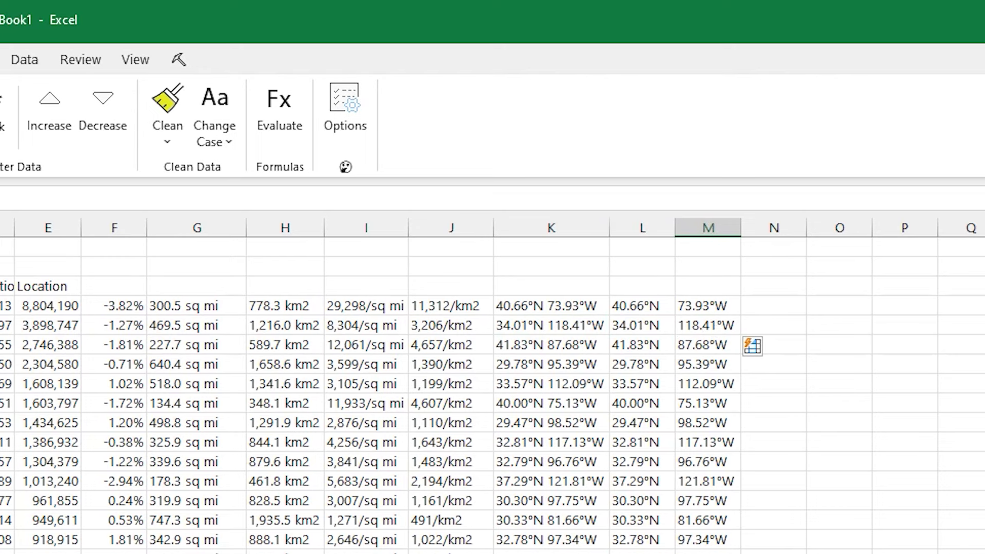
{"action": "key", "text": "Left"}
{"action": "key", "text": "Right"}
Step: Apply Clean > Keep Numbers + Decimals to latitude column L, then longitude column M
{"action": "left_click", "coordinate": [629, 308]}
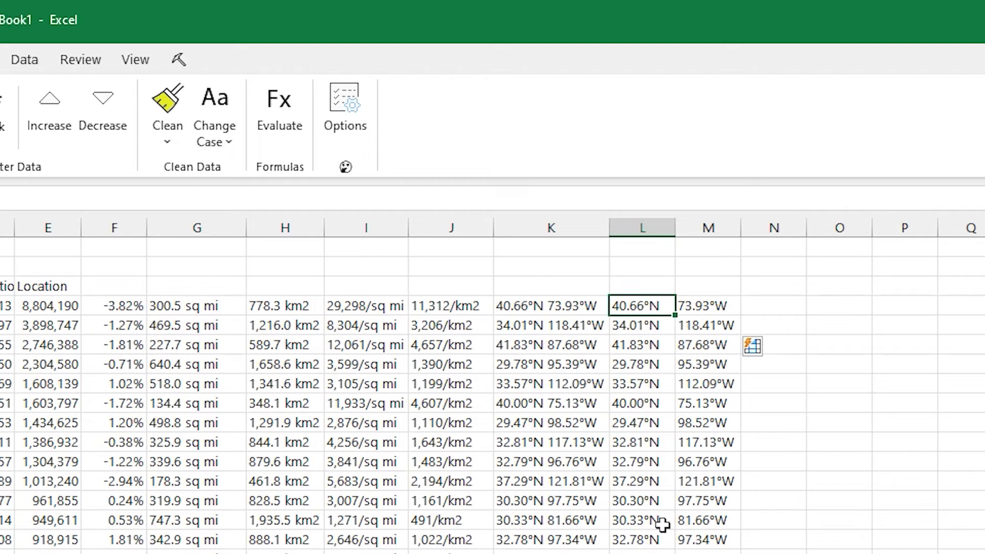
{"action": "scroll", "coordinate": [492, 390], "scroll_direction": "up", "scroll_amount": 1}
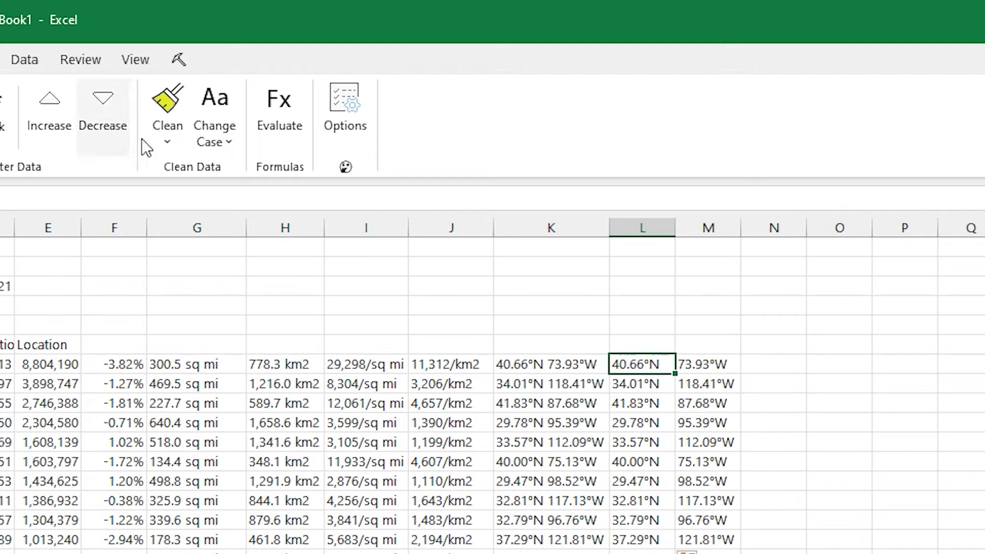
{"action": "left_click", "coordinate": [171, 142]}
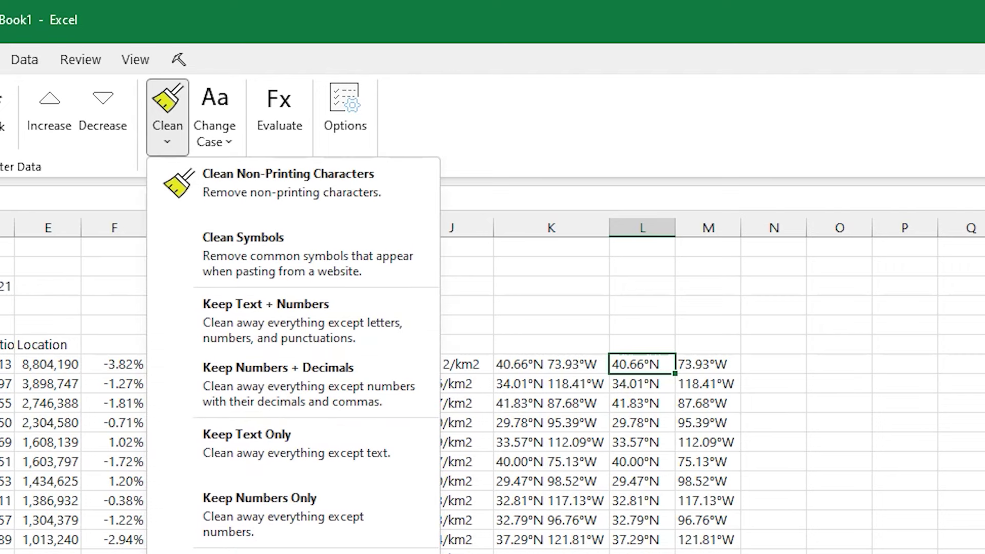
{"action": "left_click", "coordinate": [364, 391]}
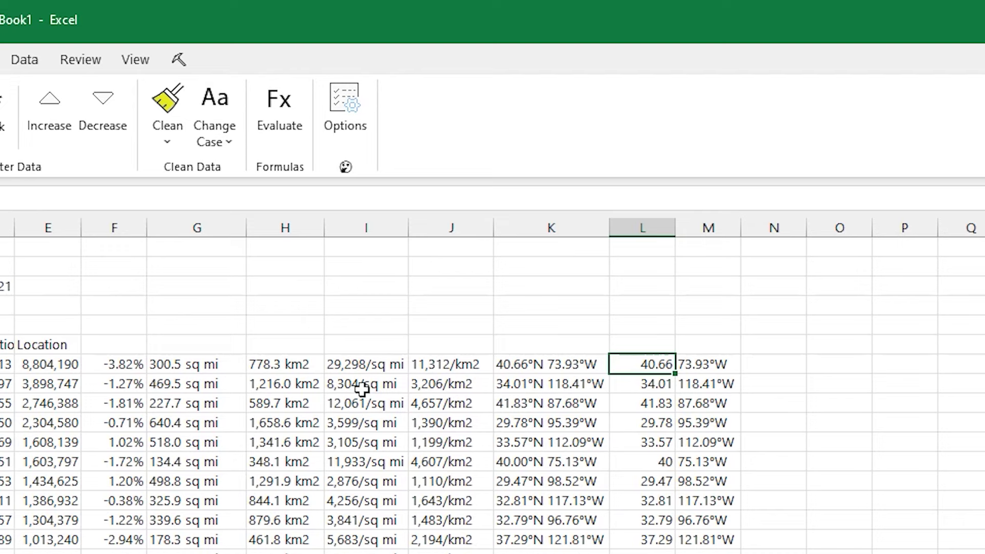
{"action": "left_click", "coordinate": [703, 369]}
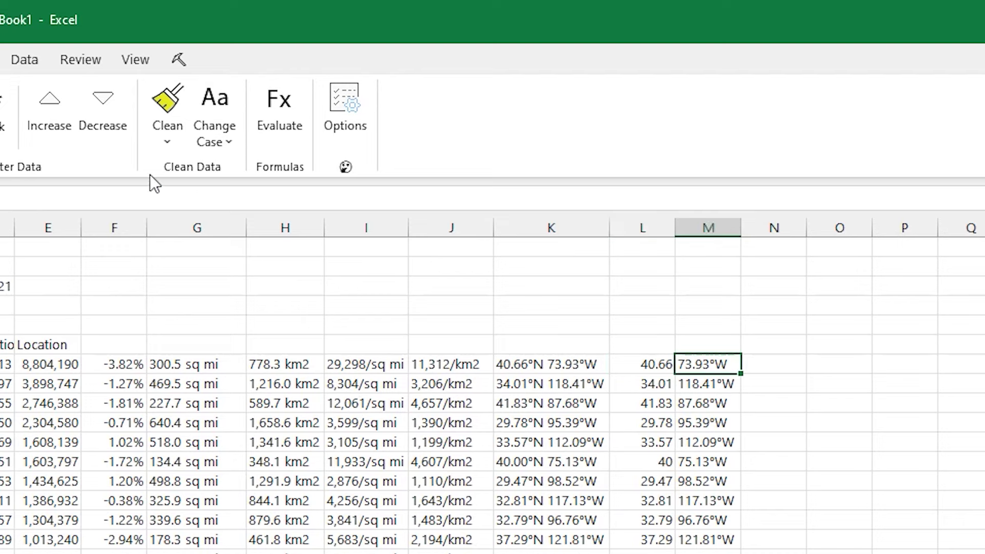
{"action": "left_click", "coordinate": [173, 141]}
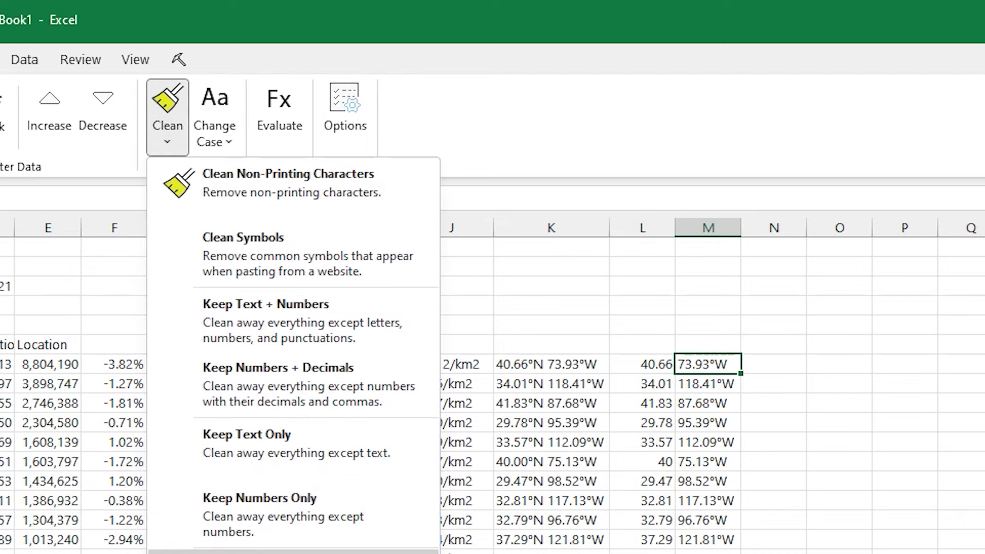
{"action": "left_click", "coordinate": [318, 399]}
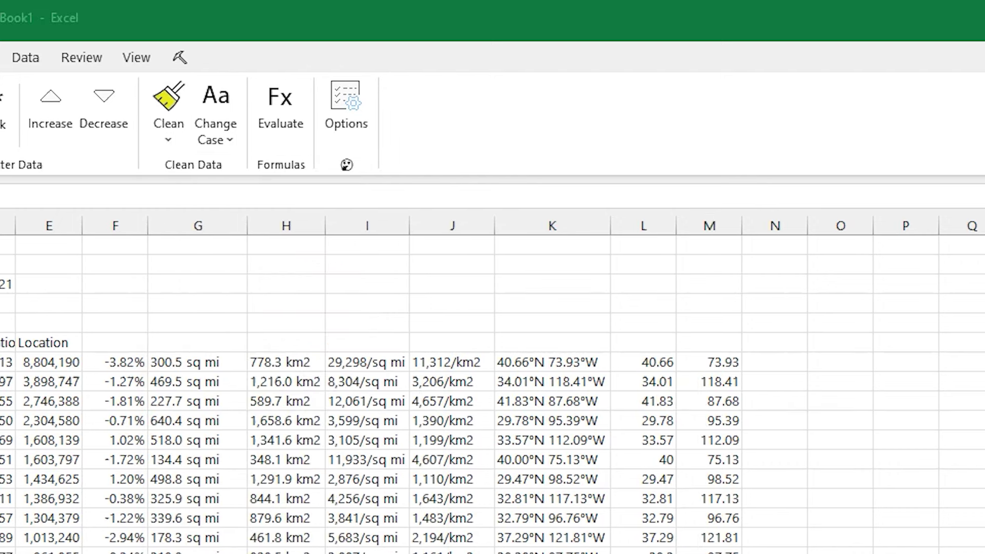
Step: Reduce column I densities like 29,298/sq mi to plain numbers with Keep Numbers + Decimals
{"action": "left_click", "coordinate": [451, 365]}
{"action": "left_click", "coordinate": [367, 380]}
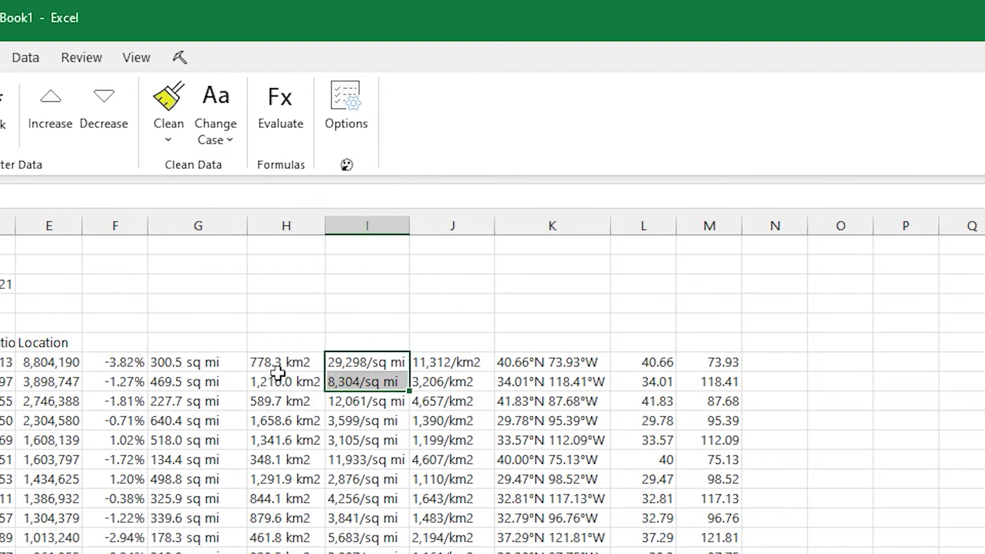
{"action": "left_click", "coordinate": [282, 381]}
{"action": "key", "text": "Up"}
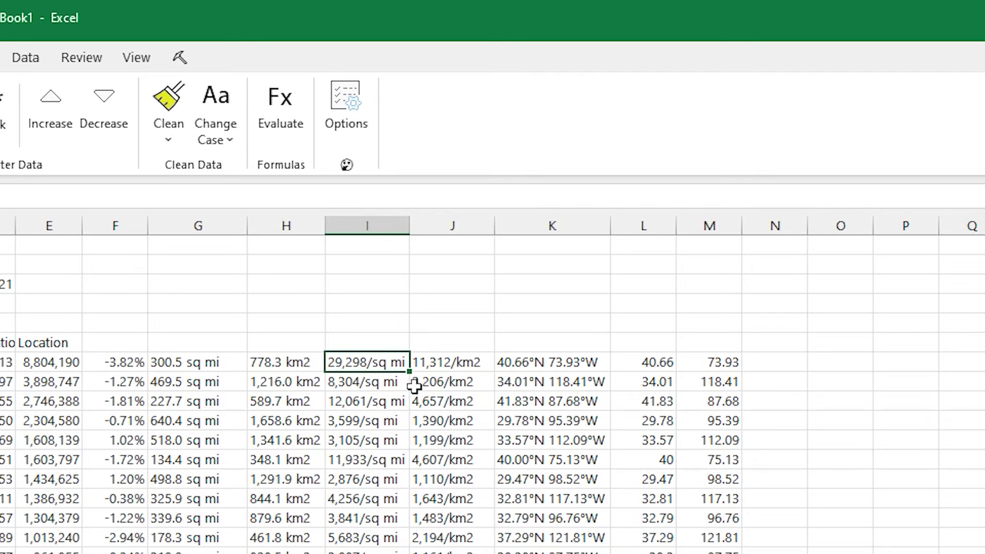
{"action": "left_click", "coordinate": [166, 134]}
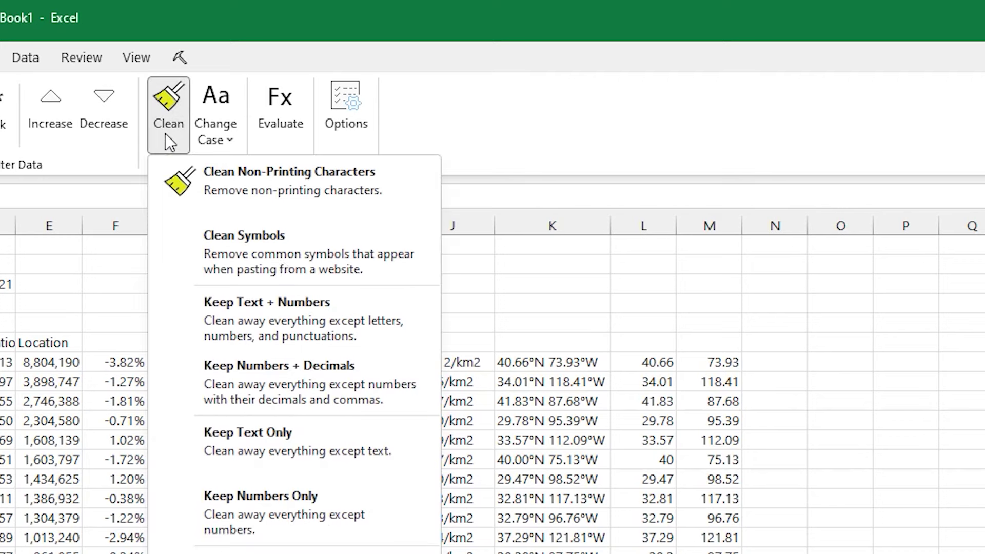
{"action": "left_click", "coordinate": [273, 383]}
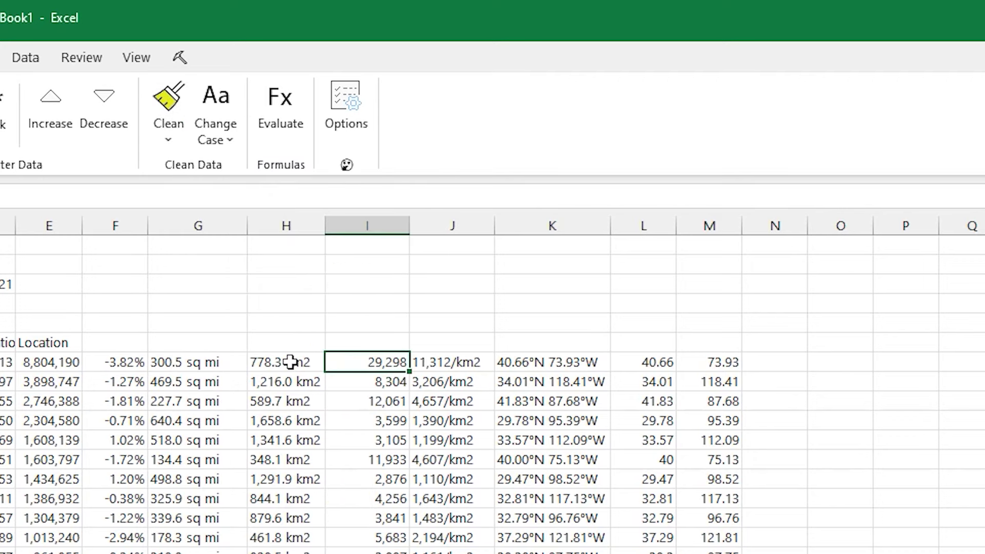
Step: Strip the units from the column H km² areas and the column J densities the same way
{"action": "left_click", "coordinate": [286, 363]}
{"action": "left_click", "coordinate": [158, 124]}
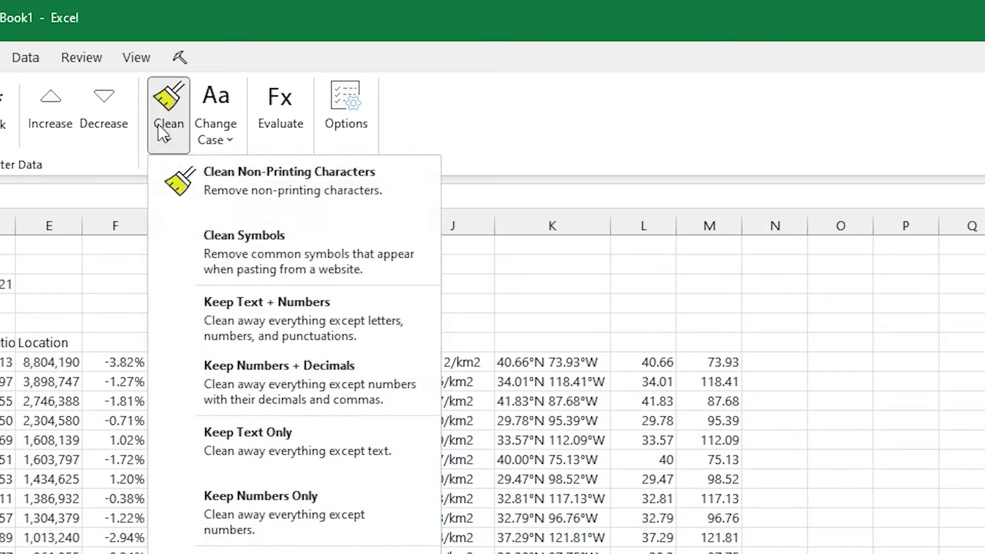
{"action": "left_click", "coordinate": [280, 375]}
{"action": "left_click", "coordinate": [440, 363]}
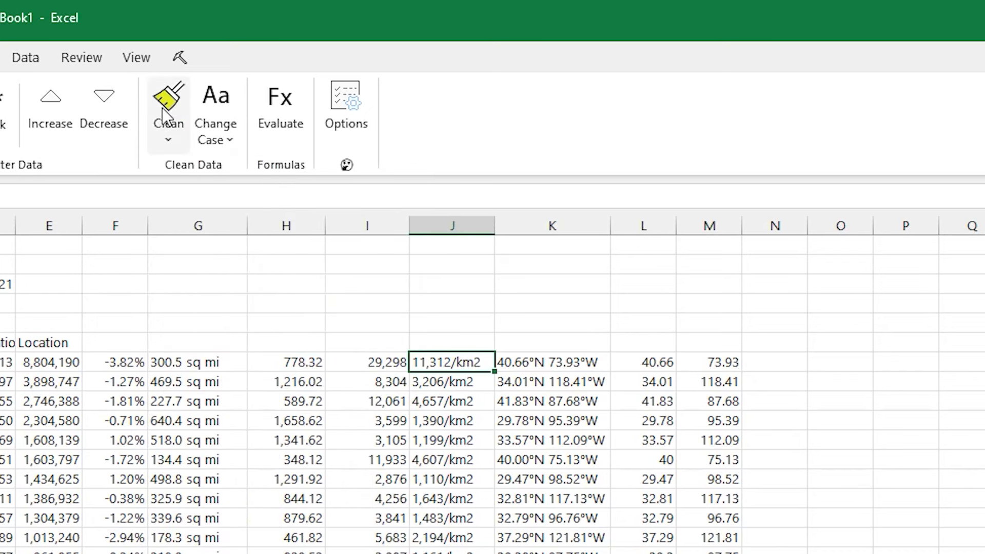
{"action": "left_click", "coordinate": [168, 129]}
{"action": "left_click", "coordinate": [319, 393]}
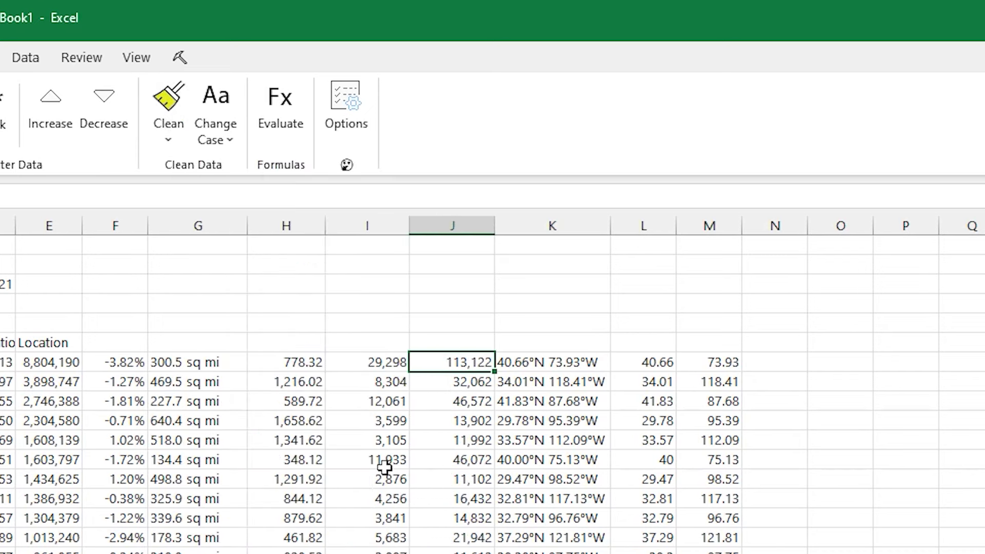
{"action": "scroll", "coordinate": [482, 302], "scroll_direction": "down", "scroll_amount": 5}
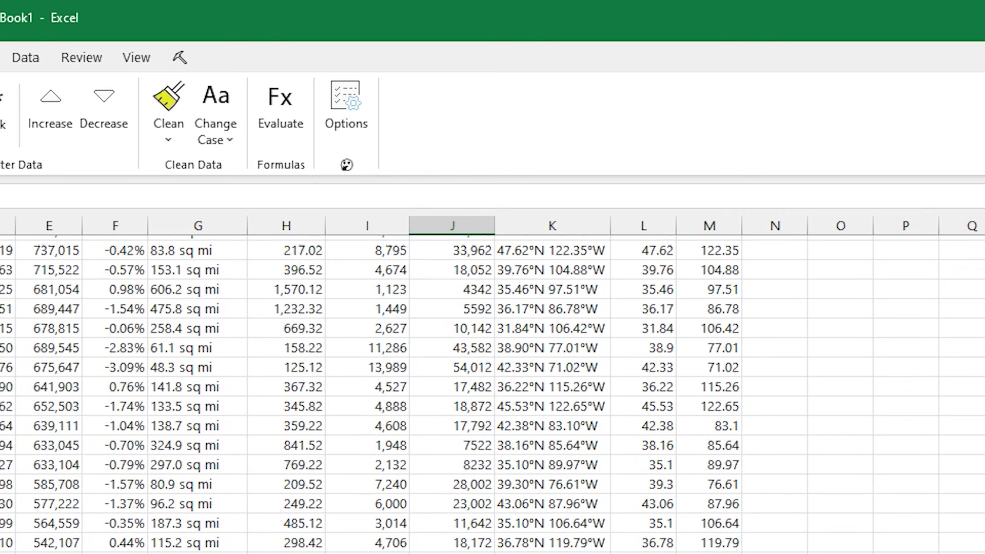
{"action": "scroll", "coordinate": [482, 359], "scroll_direction": "up", "scroll_amount": 5}
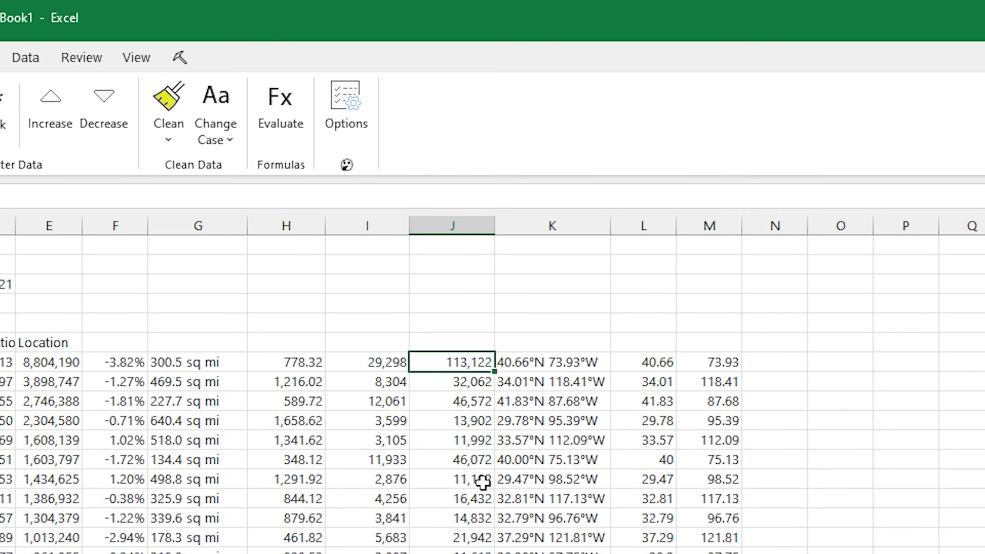
{"action": "left_click", "coordinate": [205, 368]}
{"action": "left_click", "coordinate": [169, 139]}
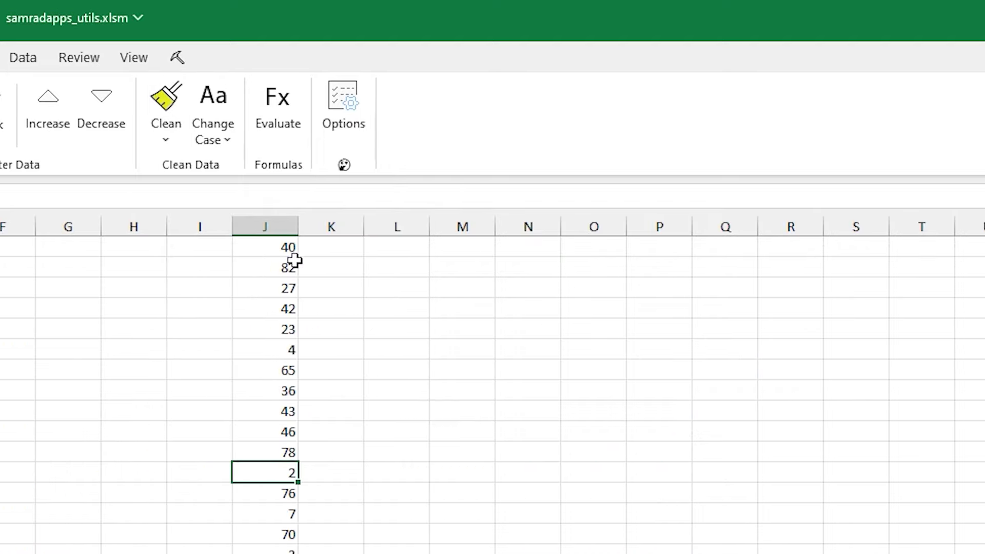
Step: Multiply every number in column J by 100 using the Evaluate formula tool
{"action": "key", "text": "ctrl+Up"}
{"action": "key", "text": "ctrl+shift+Down"}
{"action": "left_click", "coordinate": [290, 390]}
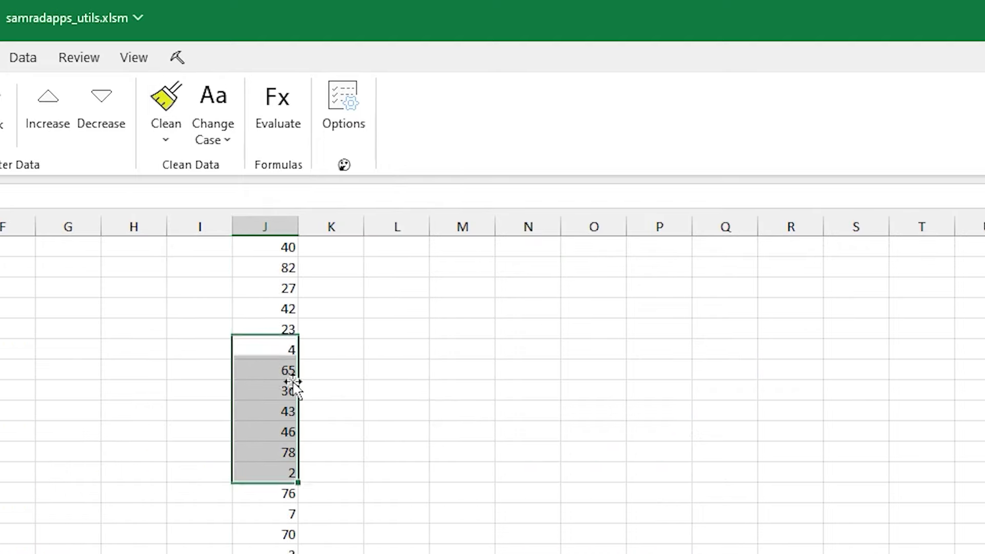
{"action": "left_click", "coordinate": [295, 130]}
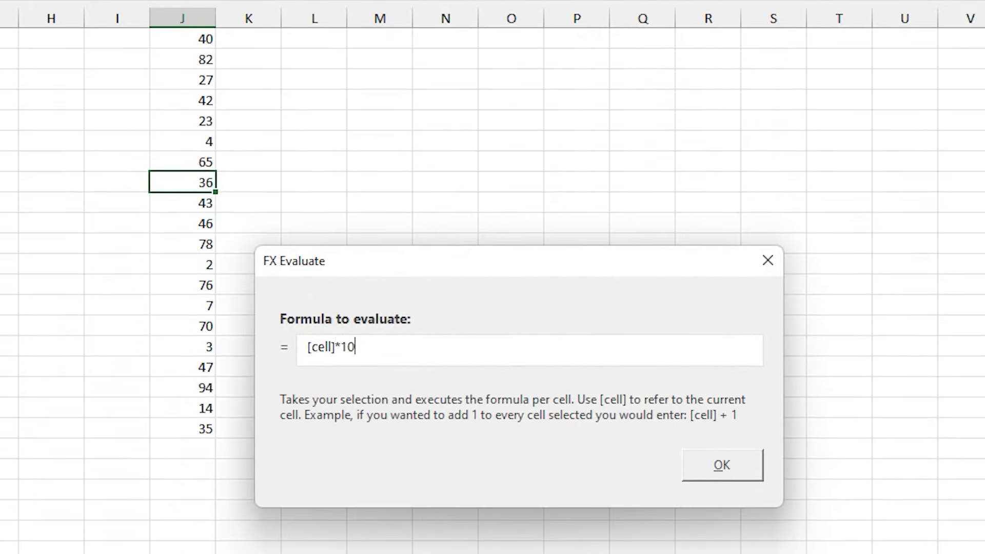
{"action": "left_click", "coordinate": [720, 470]}
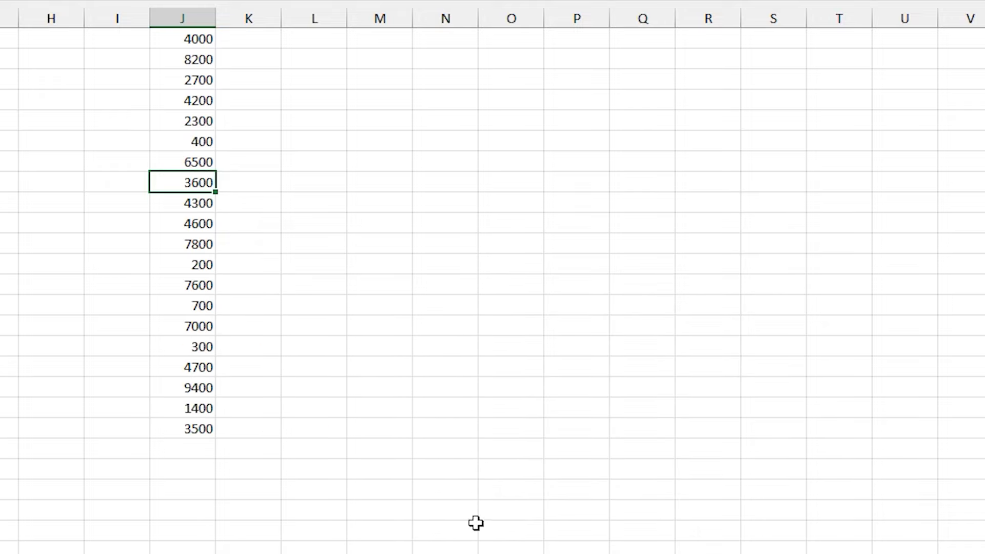
Step: Append " miles" to each column J value with Evaluate, giving values like 4000 miles
{"action": "key", "text": "ctrl+shift+e"}
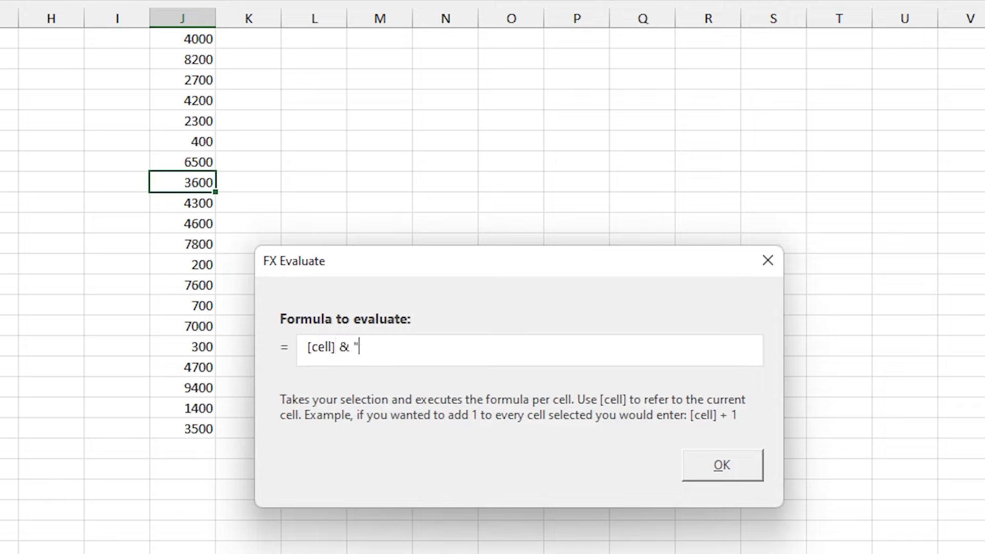
{"action": "type", "text": "& \" miles\""}
{"action": "left_click", "coordinate": [722, 465]}
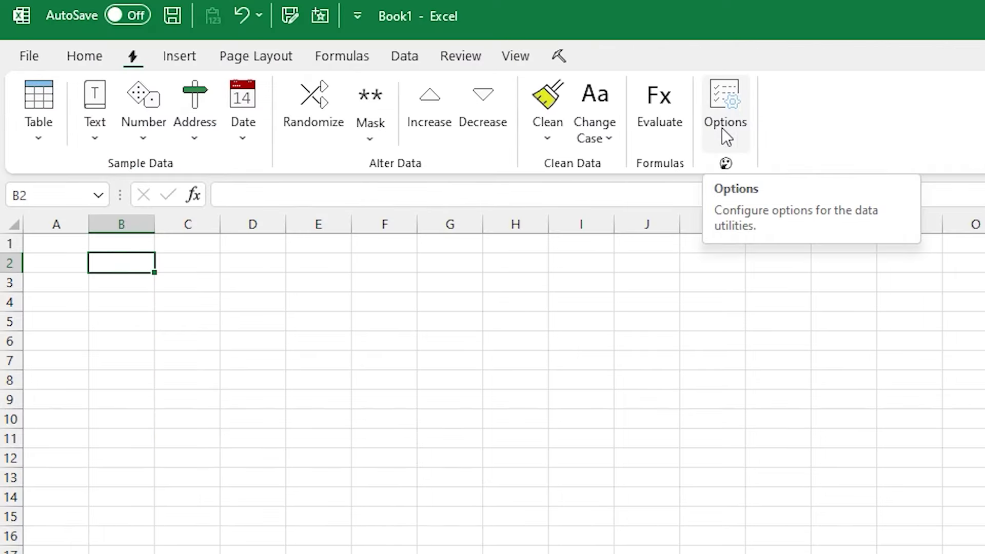
Step: Open the add-in Options to review Grow Range, Max Cell Limit and Replace settings, then close it
{"action": "left_click", "coordinate": [722, 128]}
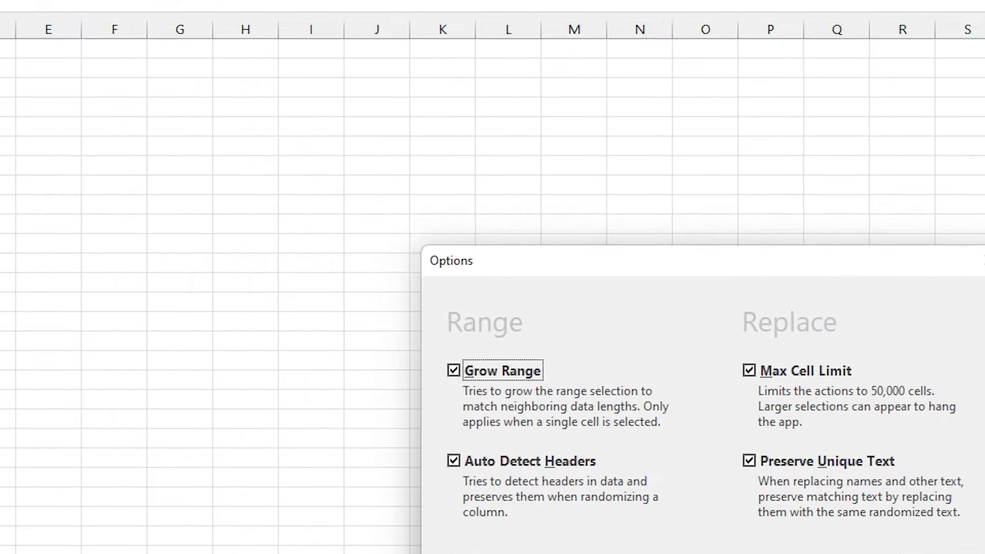
{"action": "left_click", "coordinate": [766, 446]}
Step: Enter the paired letters a, a, b, b, c down column B from B2
{"action": "type", "text": "a"}
{"action": "key", "text": "Return"}
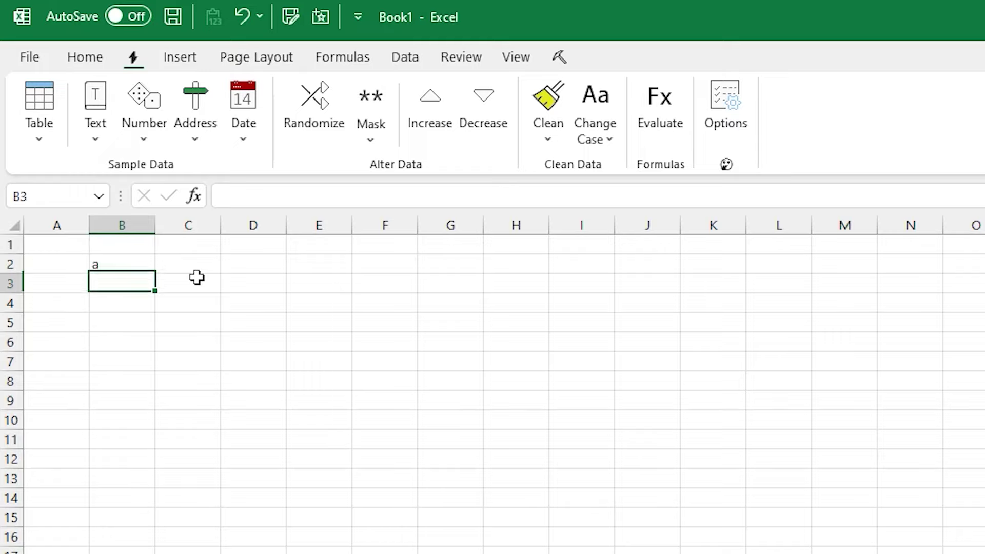
{"action": "type", "text": "a"}
{"action": "key", "text": "Return"}
{"action": "type", "text": "b"}
{"action": "key", "text": "Return"}
{"action": "type", "text": "b"}
{"action": "key", "text": "Return"}
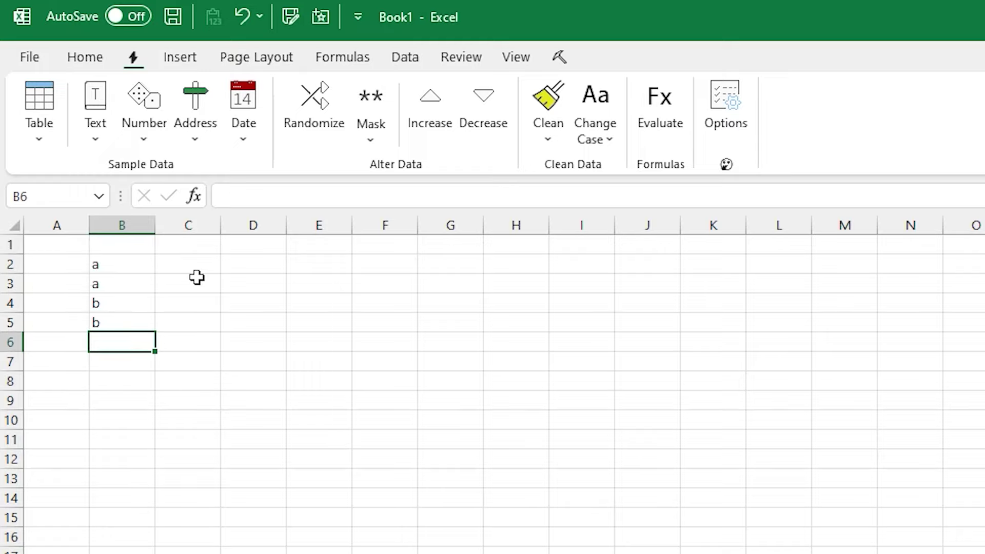
{"action": "type", "text": "c"}
{"action": "key", "text": "Return"}
{"action": "type", "text": "c"}
{"action": "key", "text": "Return"}
Step: Replace the letters with matching random first names via Text > First Name, then check them
{"action": "left_click_drag", "start_coordinate": [138, 305], "coordinate": [139, 312]}
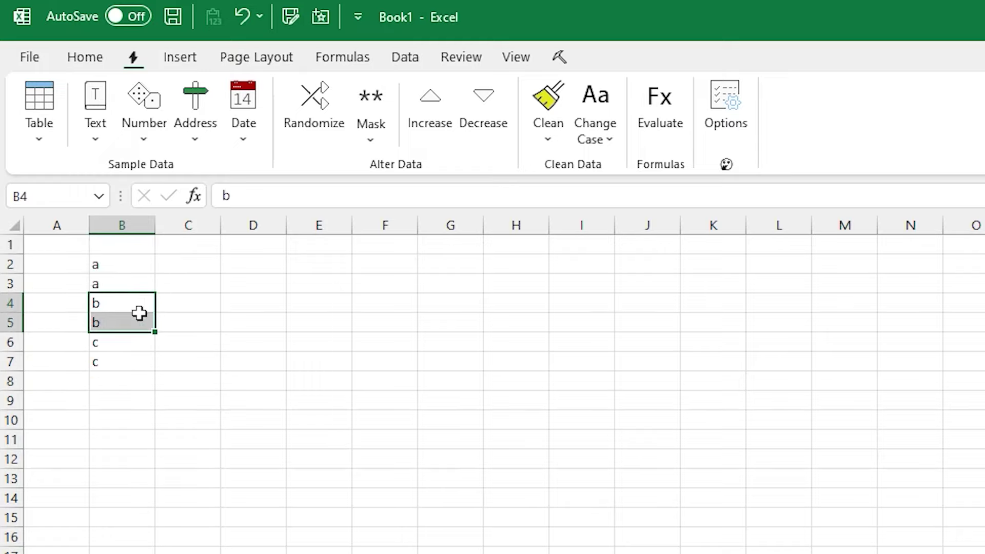
{"action": "left_click", "coordinate": [110, 264]}
{"action": "left_click", "coordinate": [85, 132]}
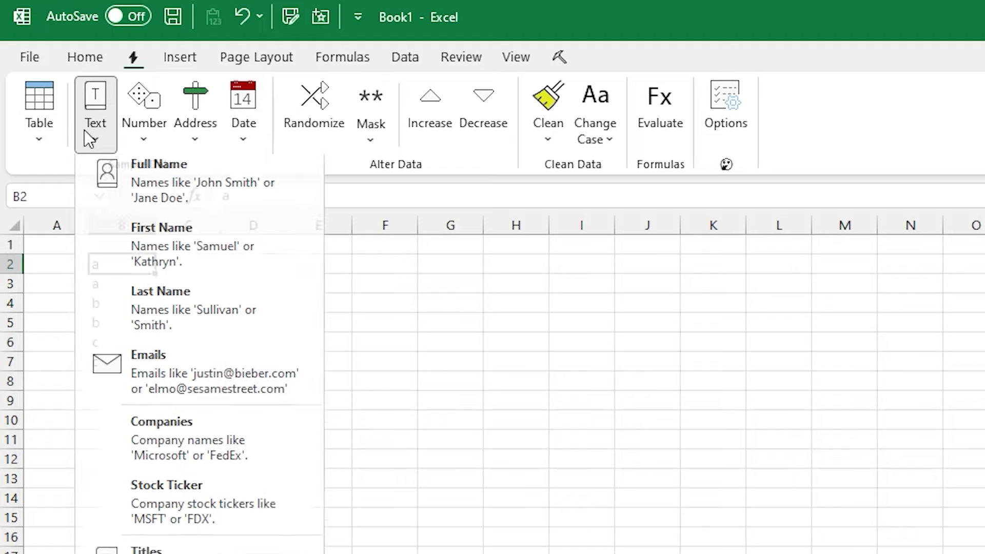
{"action": "left_click", "coordinate": [218, 250]}
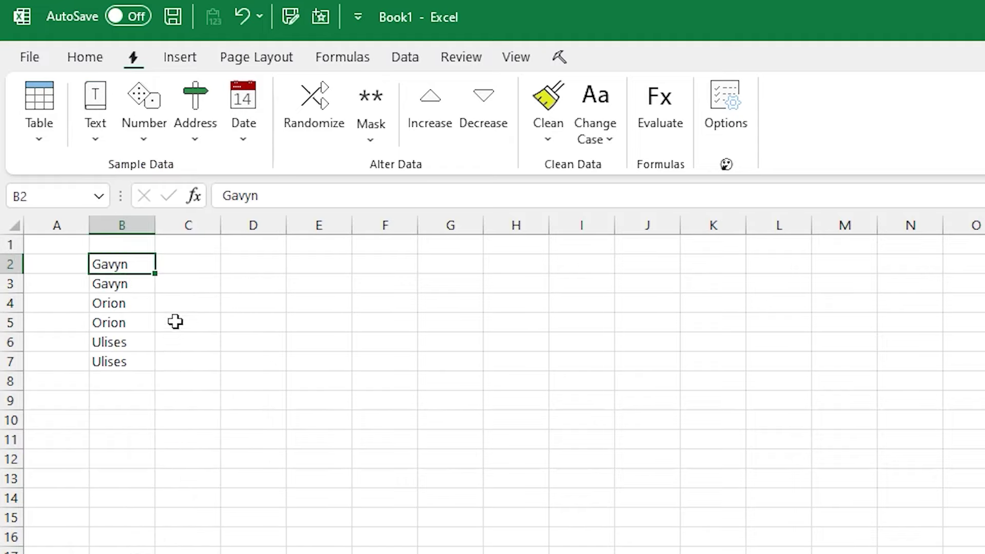
{"action": "left_click", "coordinate": [131, 278]}
{"action": "key", "text": "Up"}
{"action": "left_click", "coordinate": [122, 308]}
{"action": "left_click", "coordinate": [117, 325]}
{"action": "left_click", "coordinate": [118, 344]}
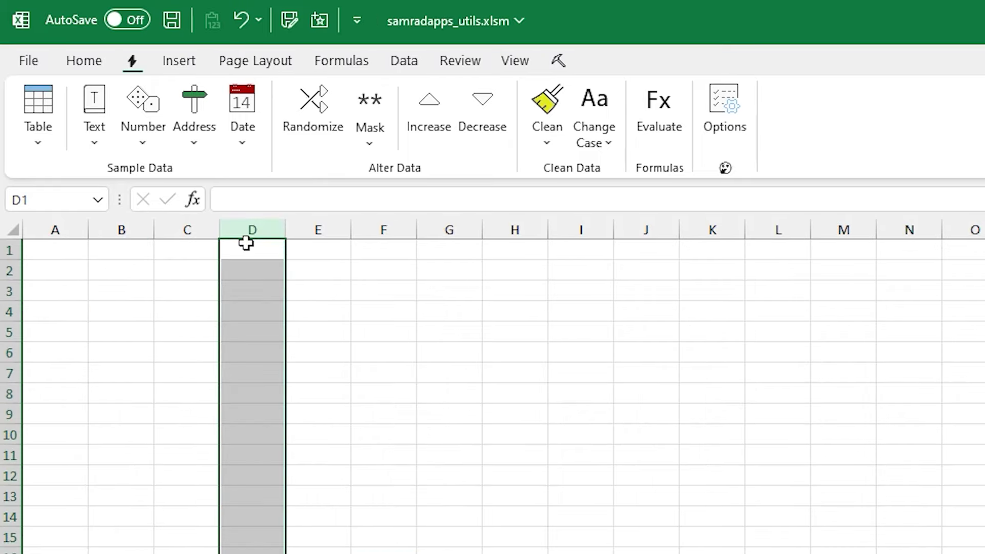
Step: Try filling column D with Text > Full Name, which hits the 50000-cell limit warning
{"action": "left_click", "coordinate": [91, 115]}
{"action": "left_click", "coordinate": [208, 200]}
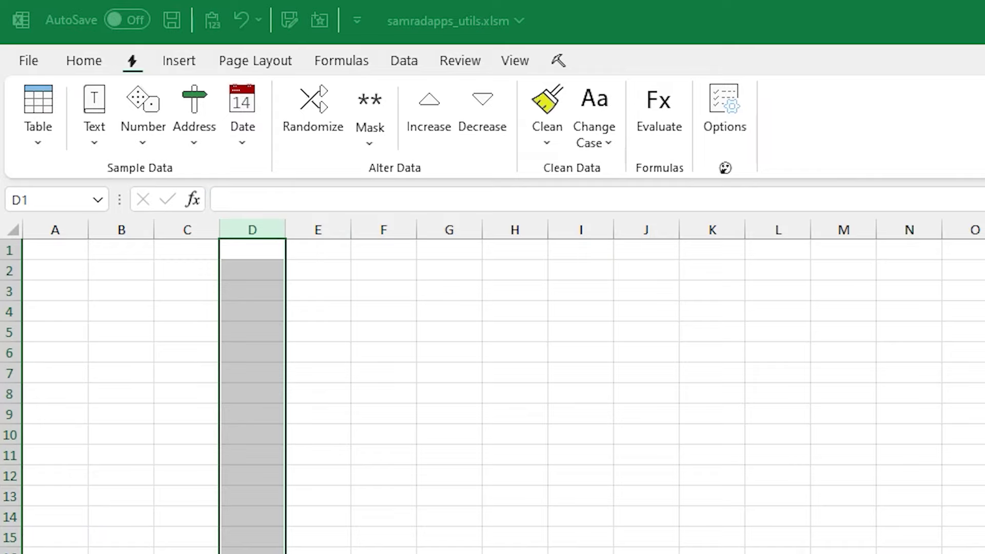
{"action": "left_click_drag", "start_coordinate": [763, 433], "coordinate": [385, 293]}
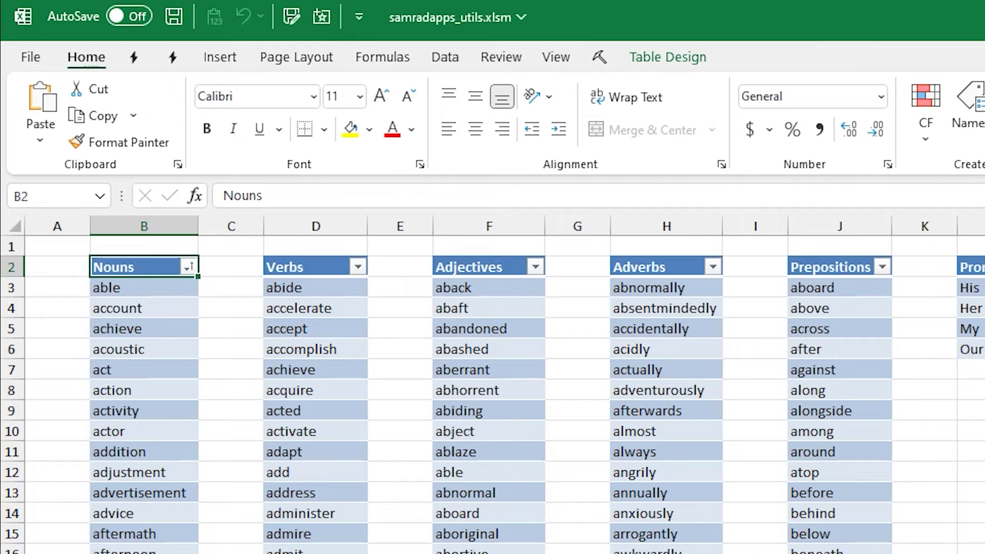
{"action": "scroll", "coordinate": [503, 384], "scroll_direction": "right", "scroll_amount": 5}
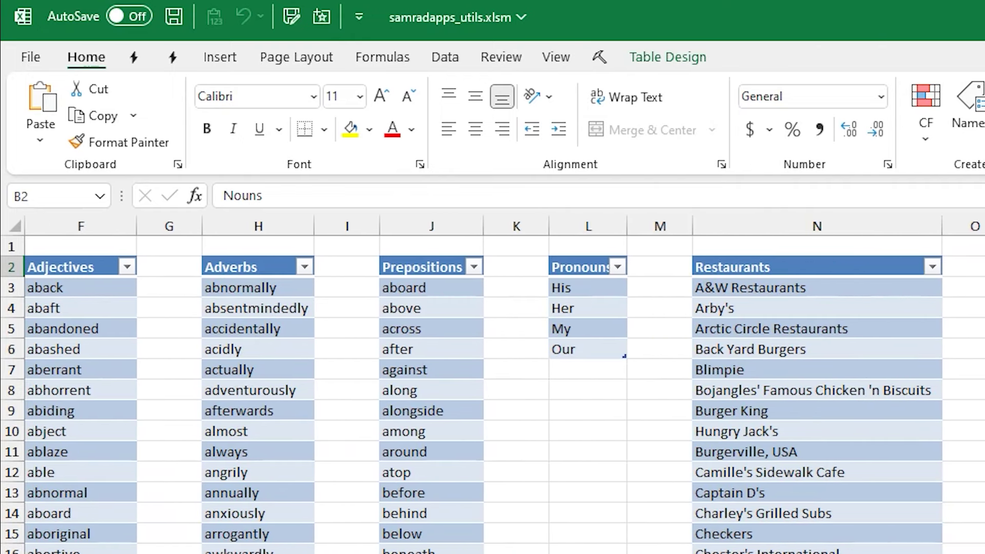
{"action": "scroll", "coordinate": [503, 395], "scroll_direction": "down", "scroll_amount": 19}
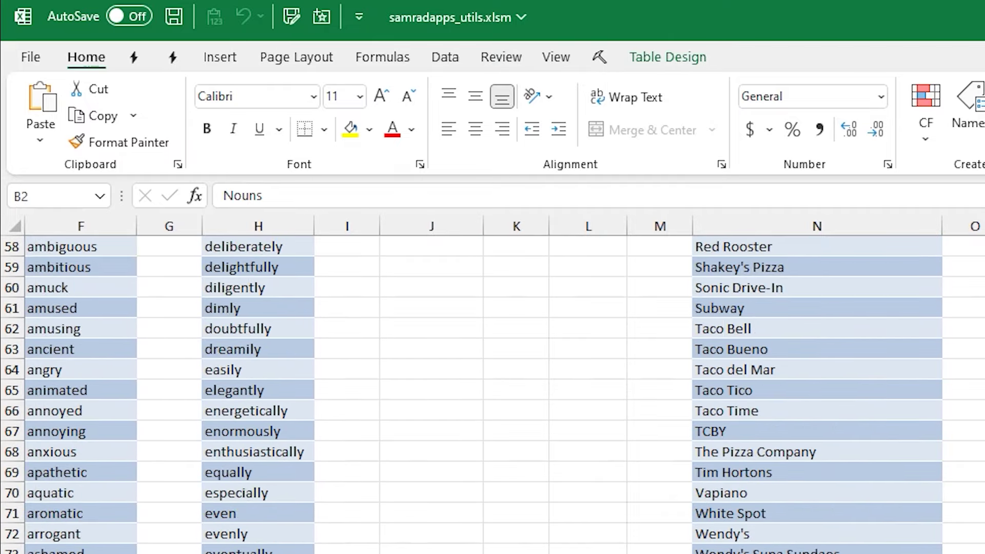
{"action": "scroll", "coordinate": [502, 395], "scroll_direction": "down", "scroll_amount": 16}
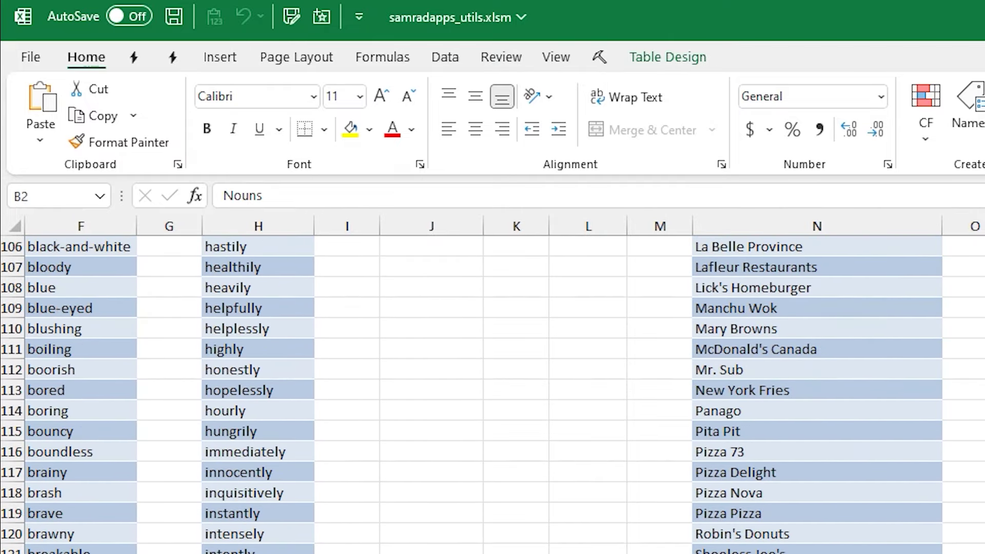
{"action": "scroll", "coordinate": [502, 395], "scroll_direction": "down", "scroll_amount": 6}
{"action": "scroll", "coordinate": [502, 395], "scroll_direction": "down", "scroll_amount": 8}
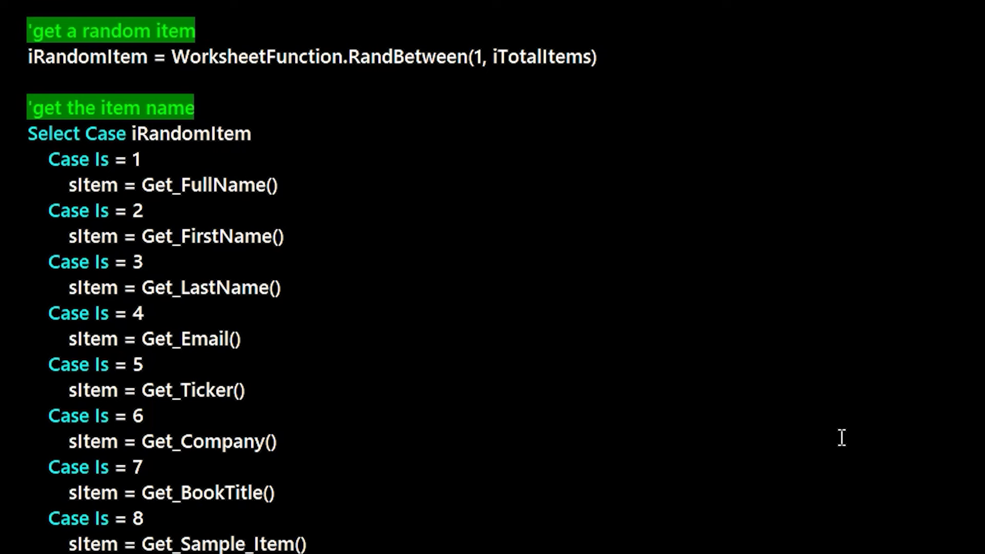
{"action": "scroll", "coordinate": [822, 406], "scroll_direction": "up", "scroll_amount": 2}
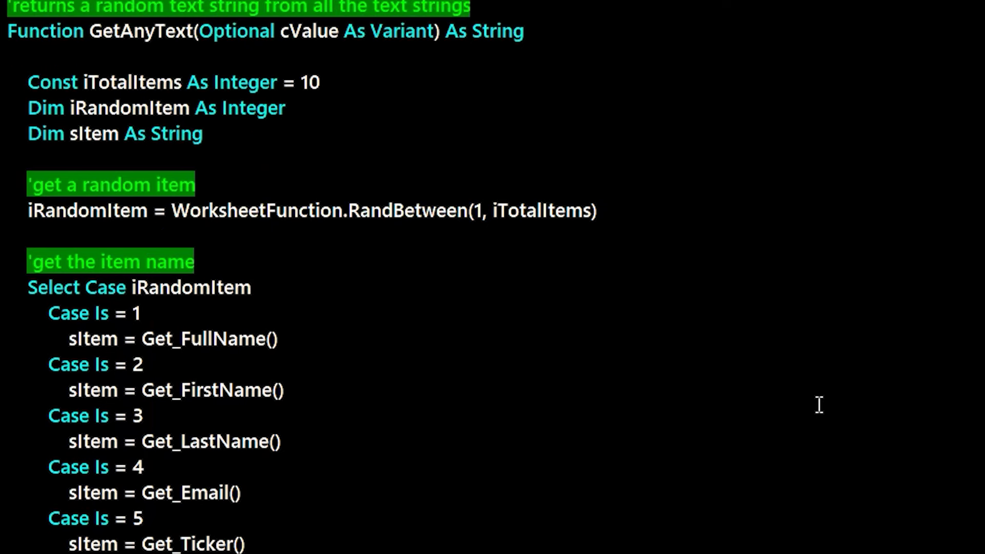
{"action": "scroll", "coordinate": [818, 406], "scroll_direction": "down", "scroll_amount": 8}
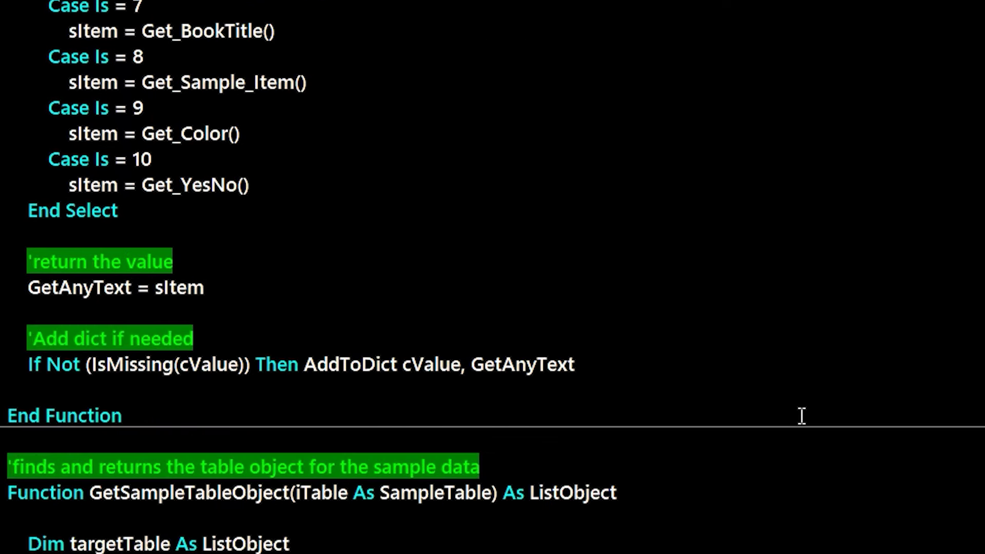
{"action": "scroll", "coordinate": [801, 416], "scroll_direction": "down", "scroll_amount": 4}
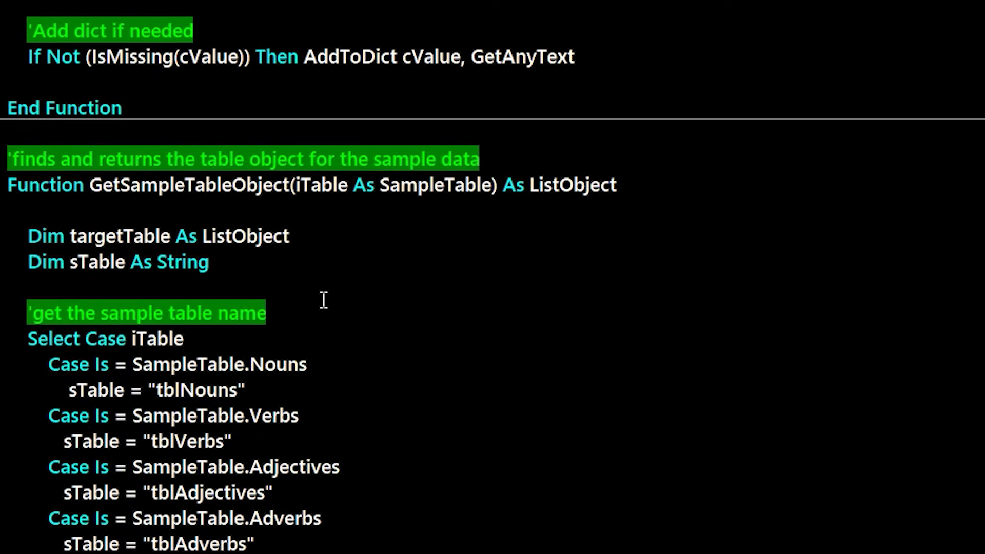
{"action": "scroll", "coordinate": [323, 300], "scroll_direction": "down", "scroll_amount": 1}
{"action": "scroll", "coordinate": [344, 298], "scroll_direction": "down", "scroll_amount": 16}
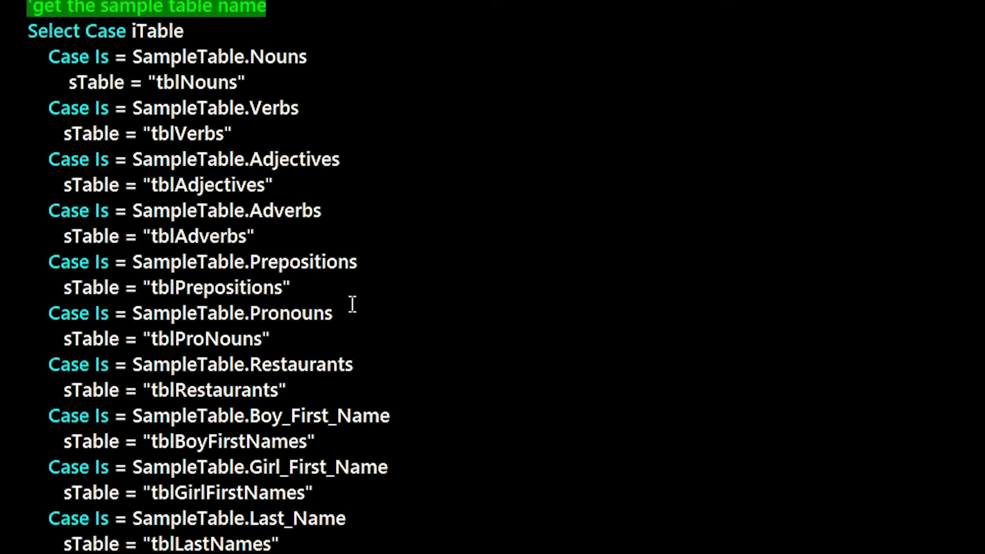
{"action": "scroll", "coordinate": [385, 320], "scroll_direction": "down", "scroll_amount": 4}
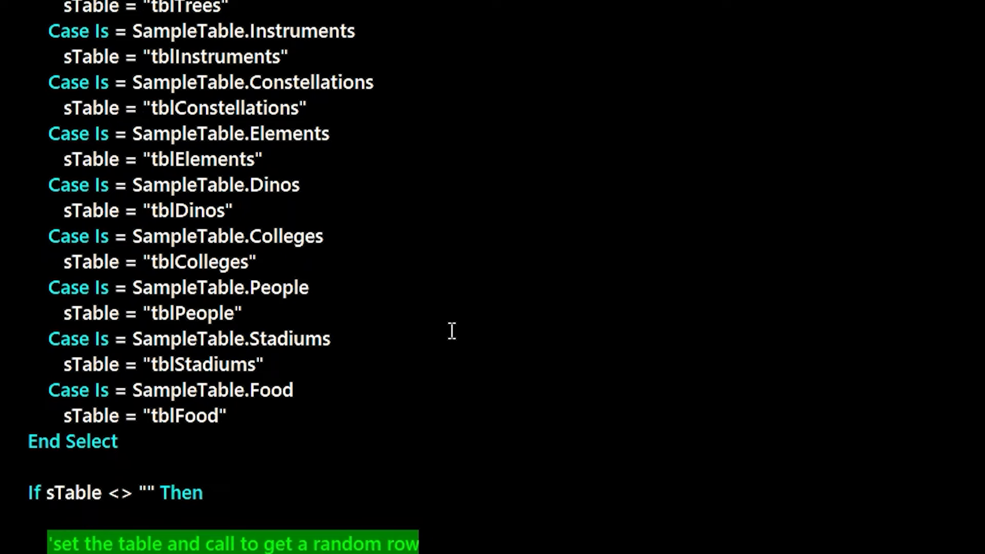
{"action": "scroll", "coordinate": [549, 342], "scroll_direction": "down", "scroll_amount": 20}
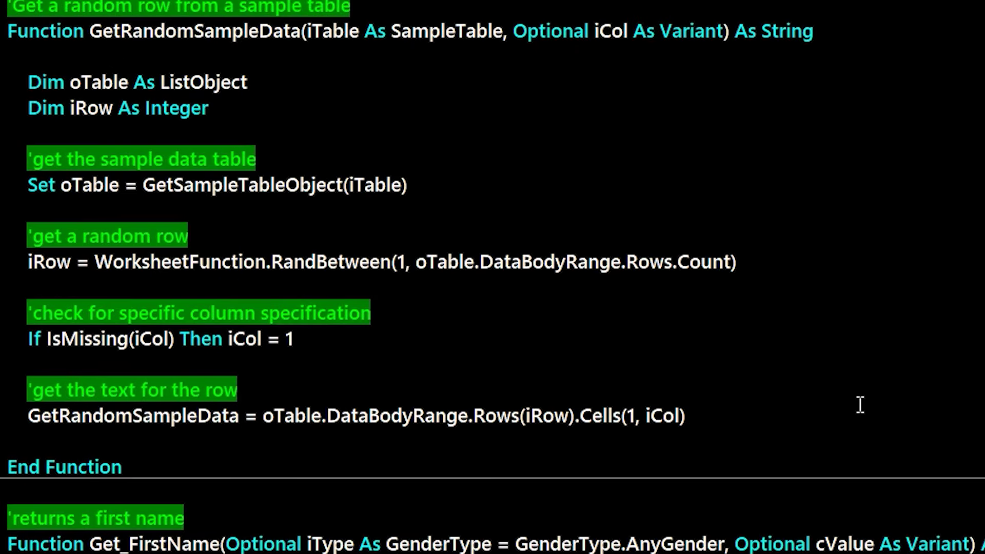
{"action": "scroll", "coordinate": [860, 416], "scroll_direction": "down", "scroll_amount": 6}
{"action": "scroll", "coordinate": [861, 413], "scroll_direction": "down", "scroll_amount": 7}
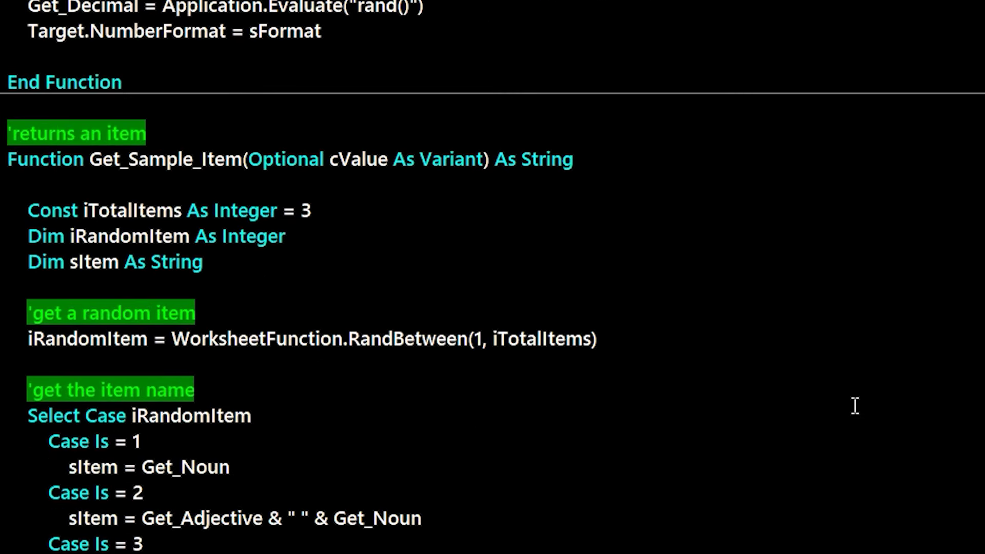
{"action": "scroll", "coordinate": [851, 405], "scroll_direction": "down", "scroll_amount": 7}
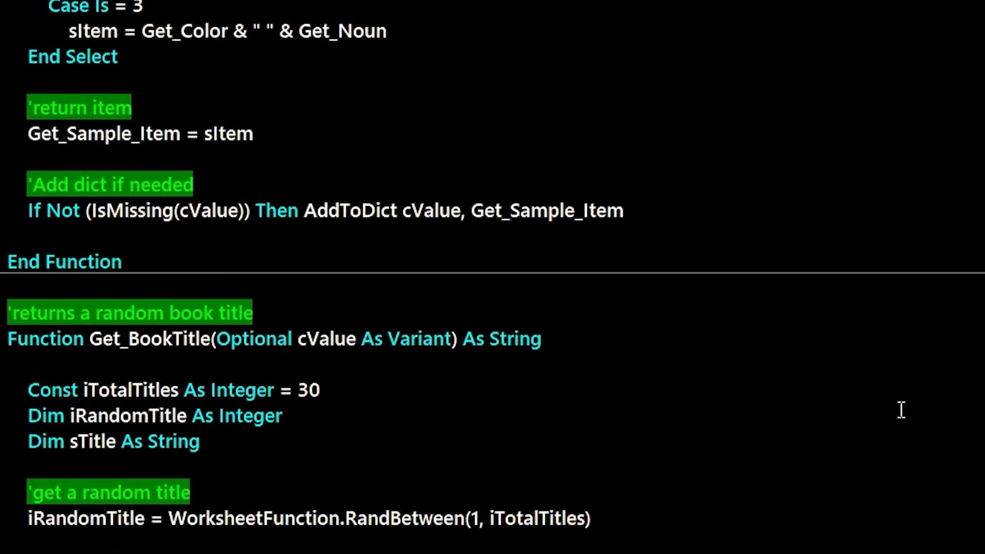
{"action": "scroll", "coordinate": [897, 423], "scroll_direction": "down", "scroll_amount": 3}
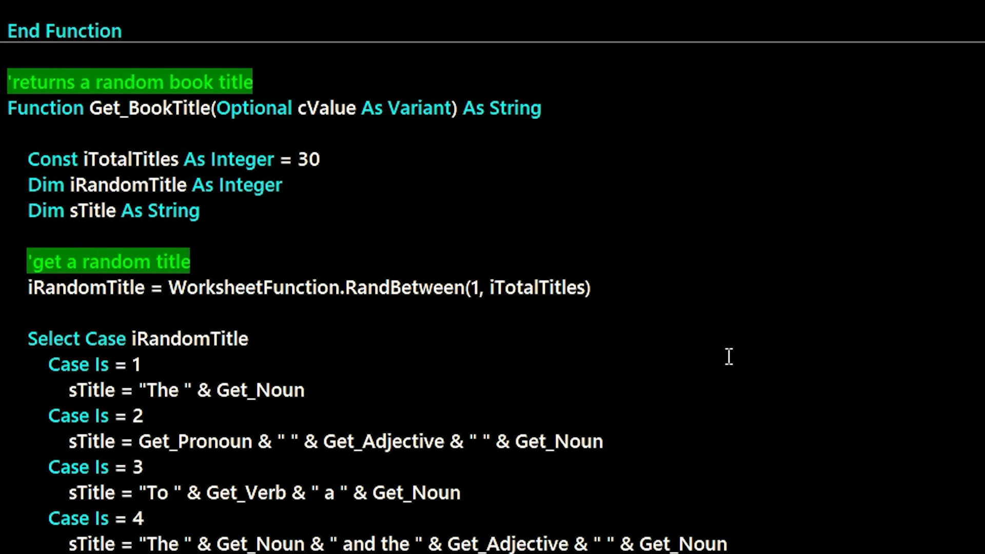
{"action": "scroll", "coordinate": [144, 546], "scroll_direction": "down", "scroll_amount": 1}
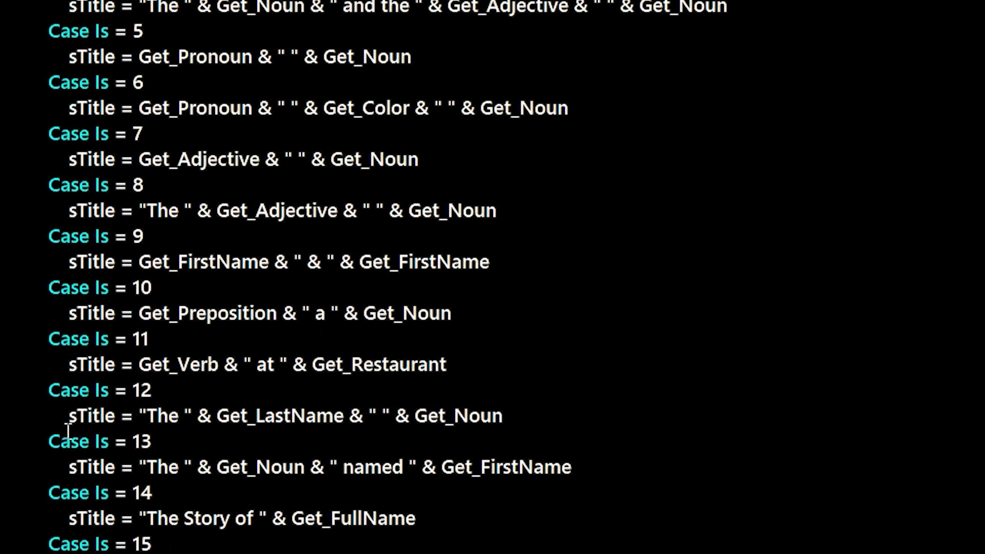
{"action": "scroll", "coordinate": [68, 430], "scroll_direction": "down", "scroll_amount": 3}
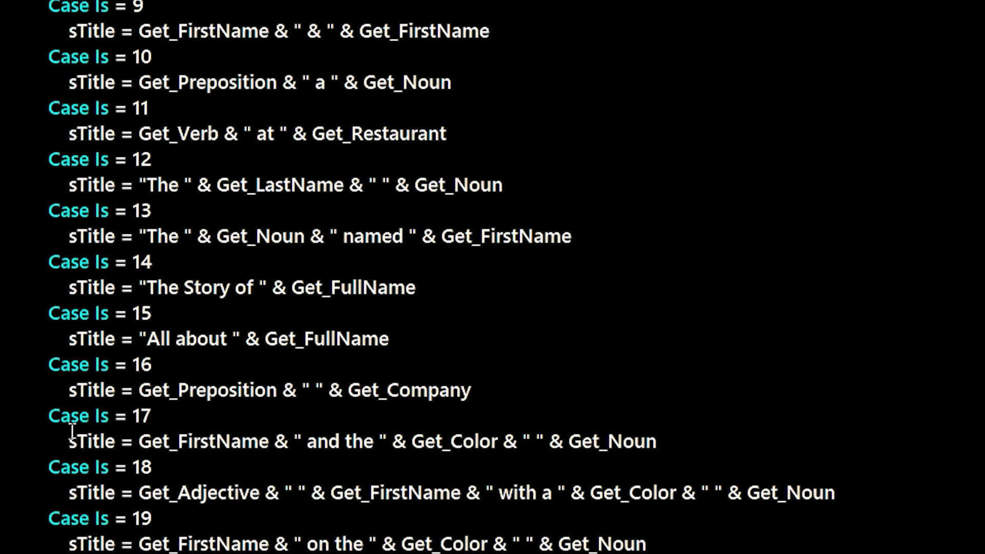